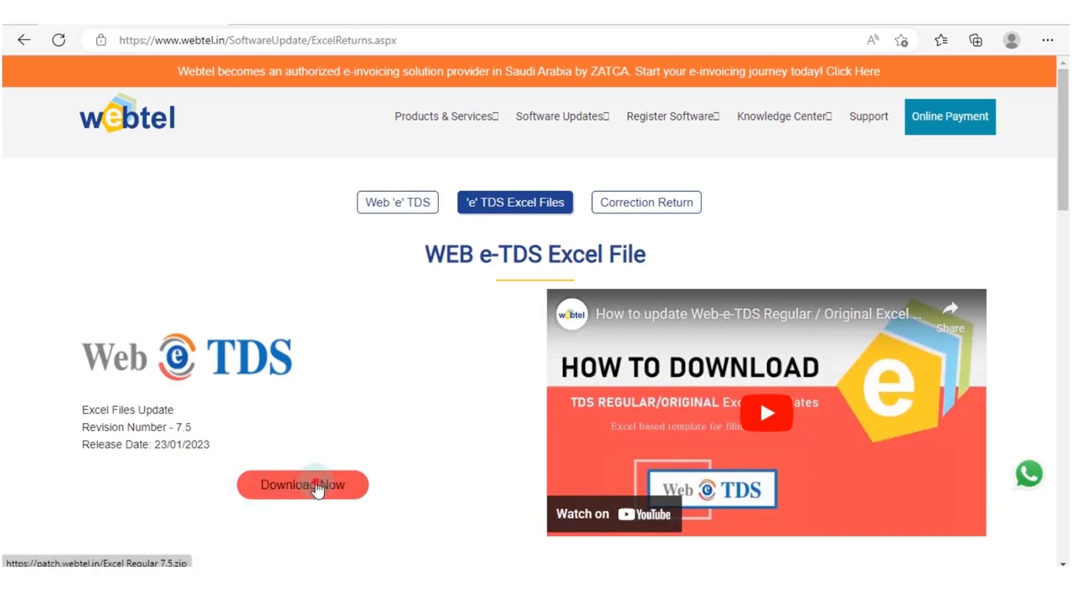
Download the Web e-TDS Excel file update, revision 7.5, and show the downloaded archive in its folder.
left_click(316, 488)
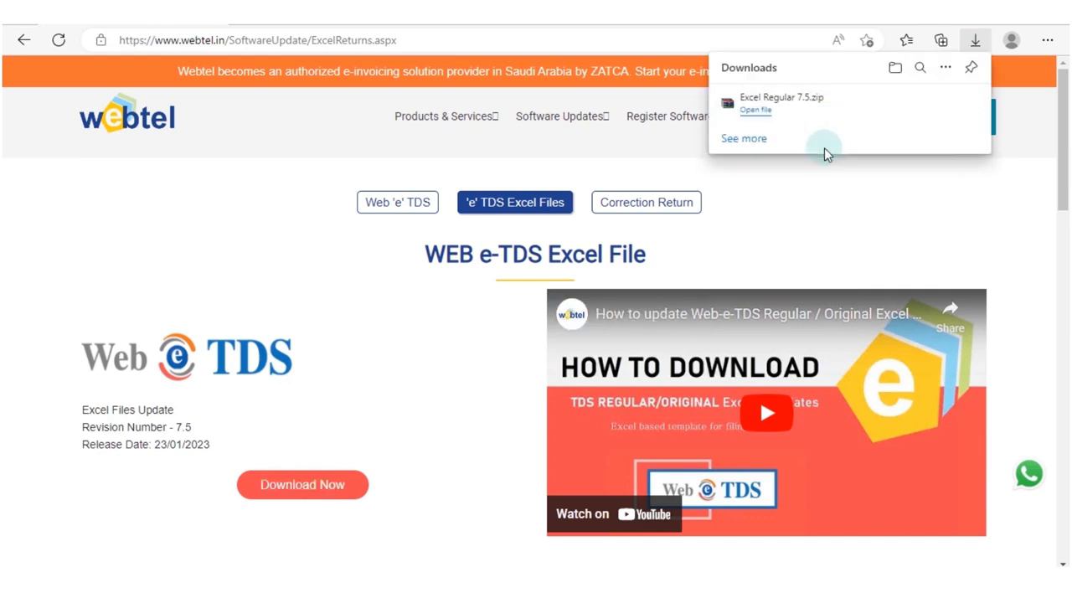
mouse_move(761, 125)
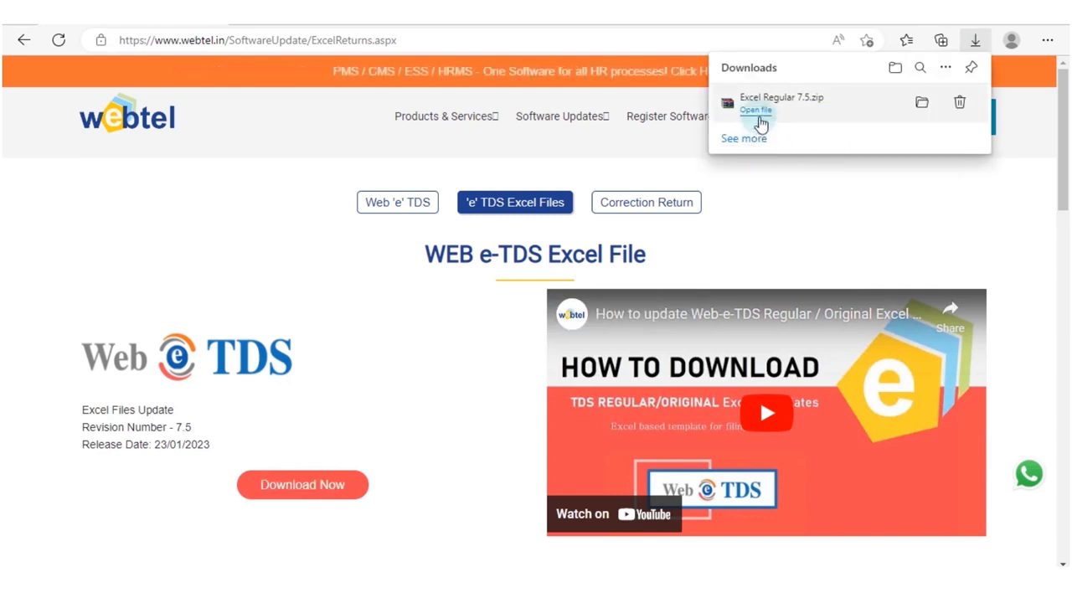
left_click(921, 114)
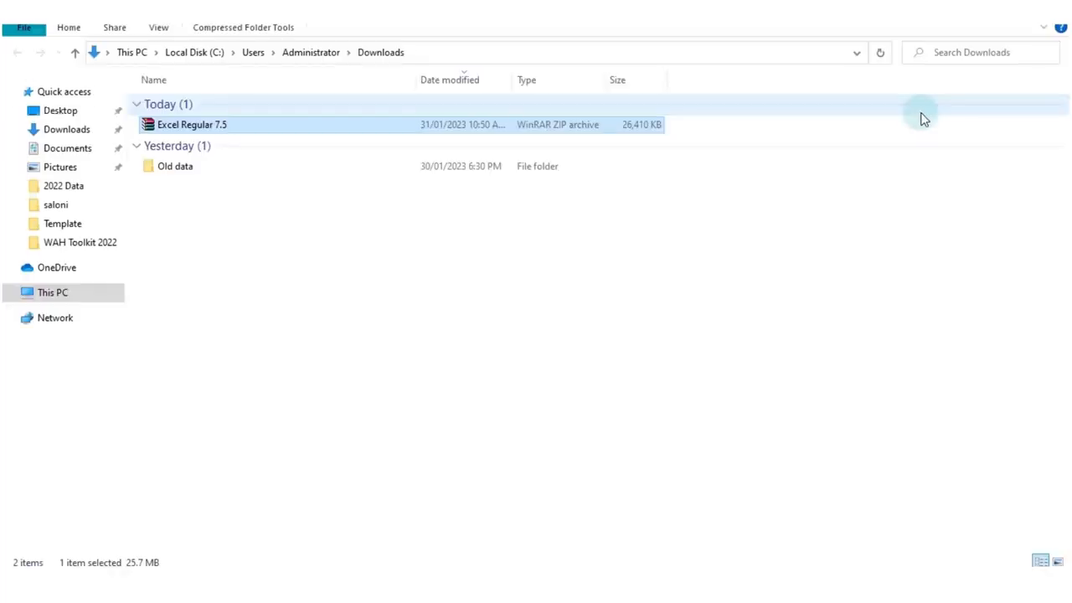
Extract the Excel Regular 7.5 archive into its own folder in Downloads.
double_click(219, 125)
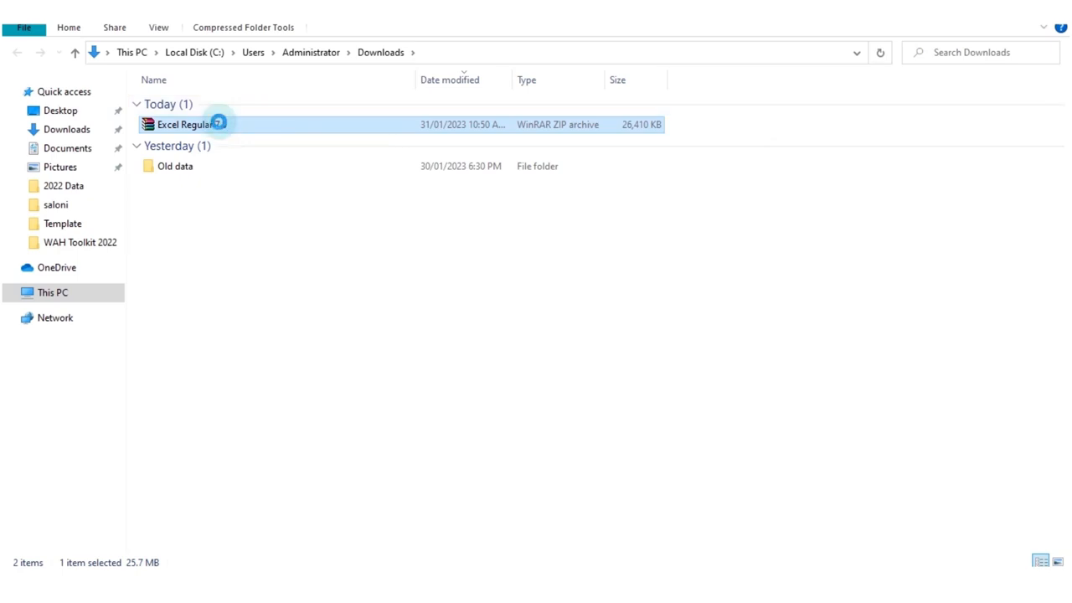
right_click(220, 124)
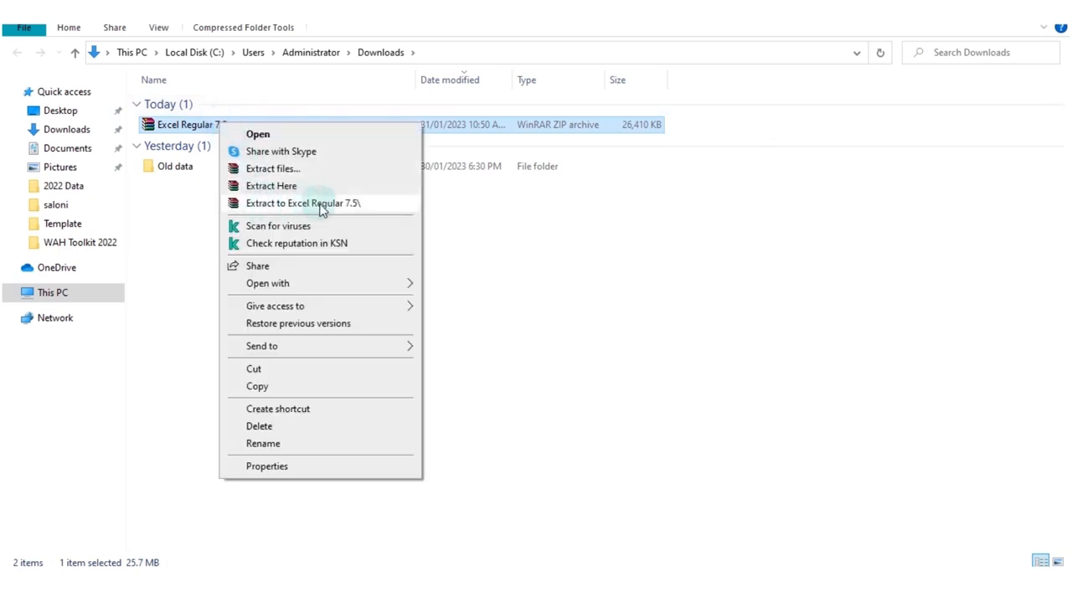
left_click(323, 207)
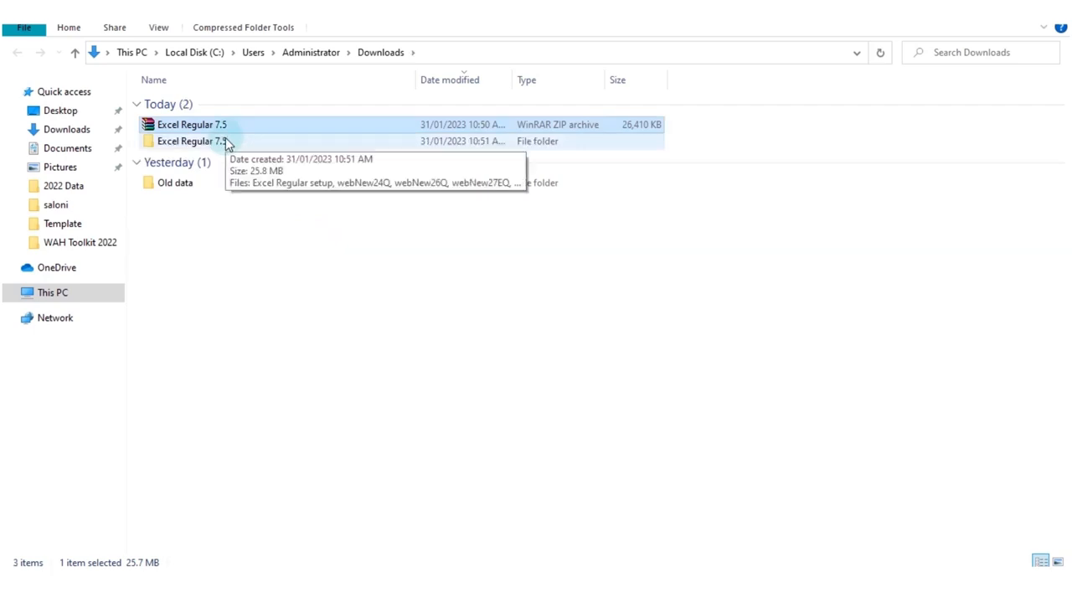
Run Excel Regular setup from the extracted folder, allowing the web-e-tds process to be terminated, and finish the patch extraction.
double_click(227, 142)
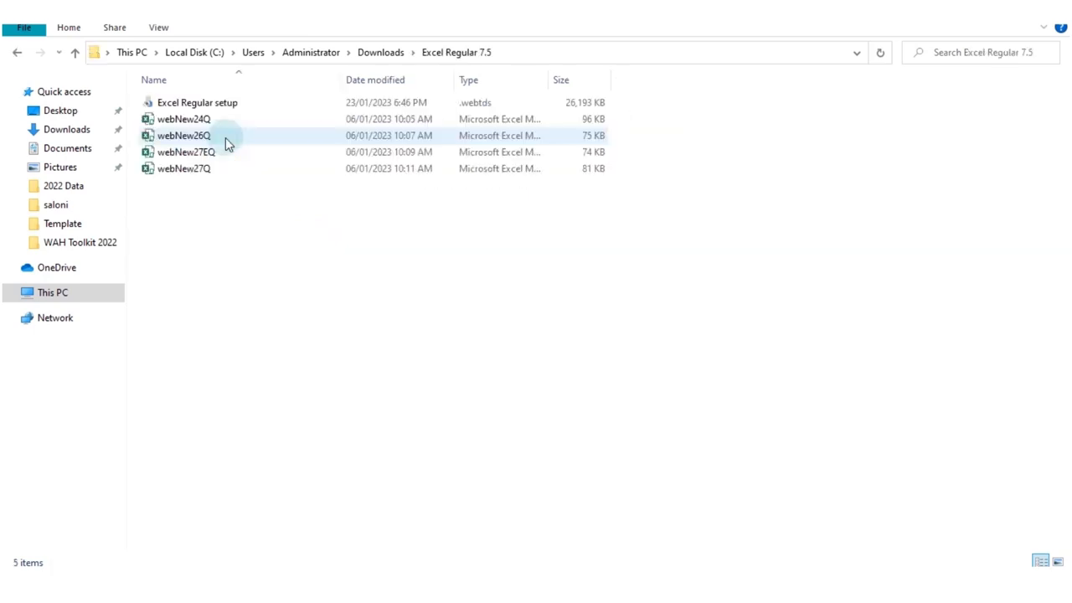
left_click(179, 103)
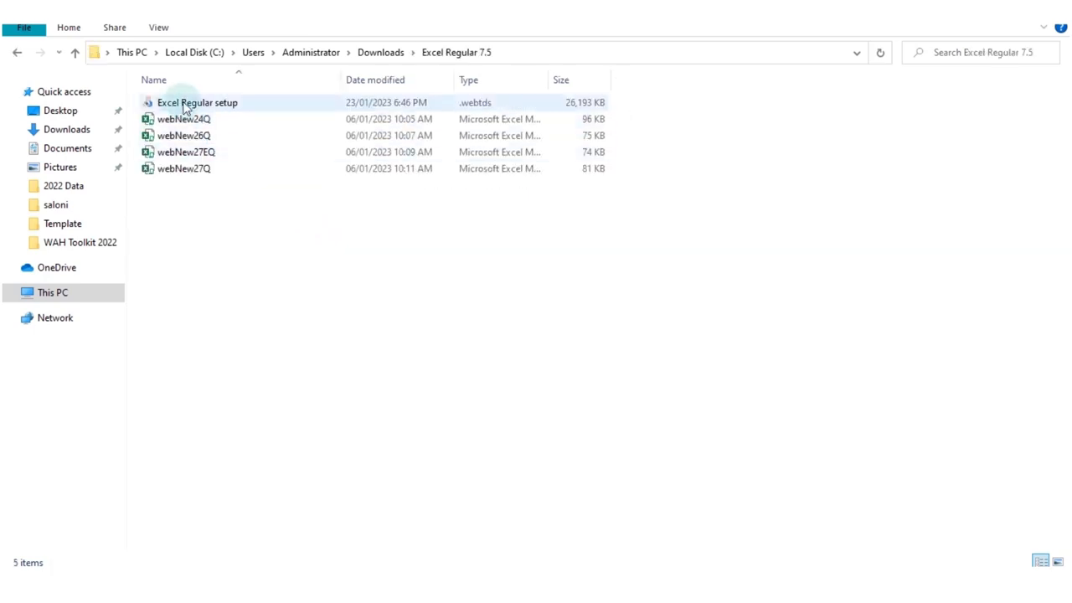
double_click(231, 104)
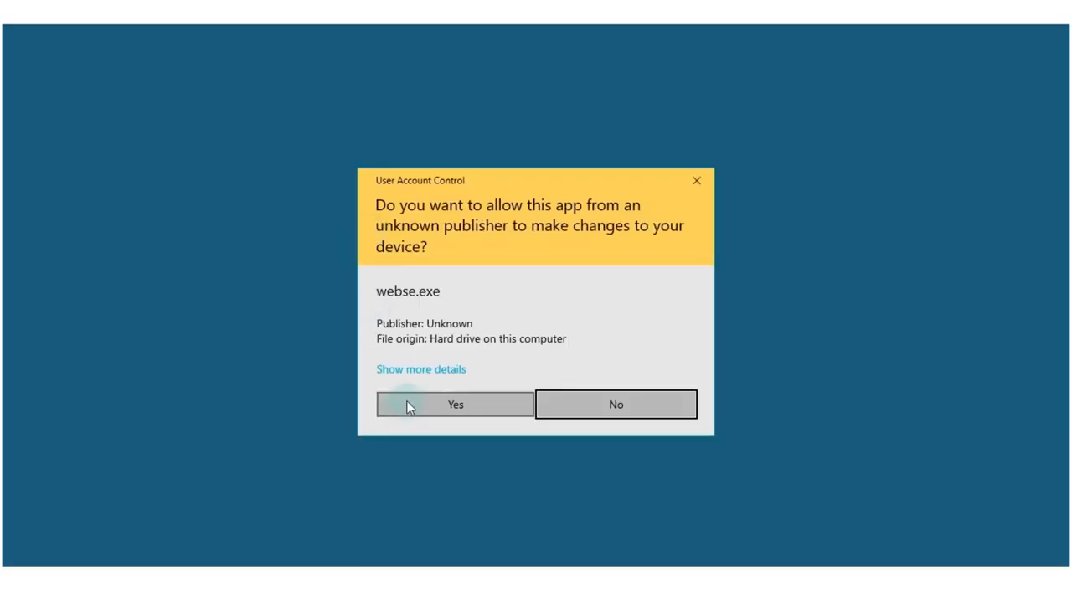
left_click(408, 406)
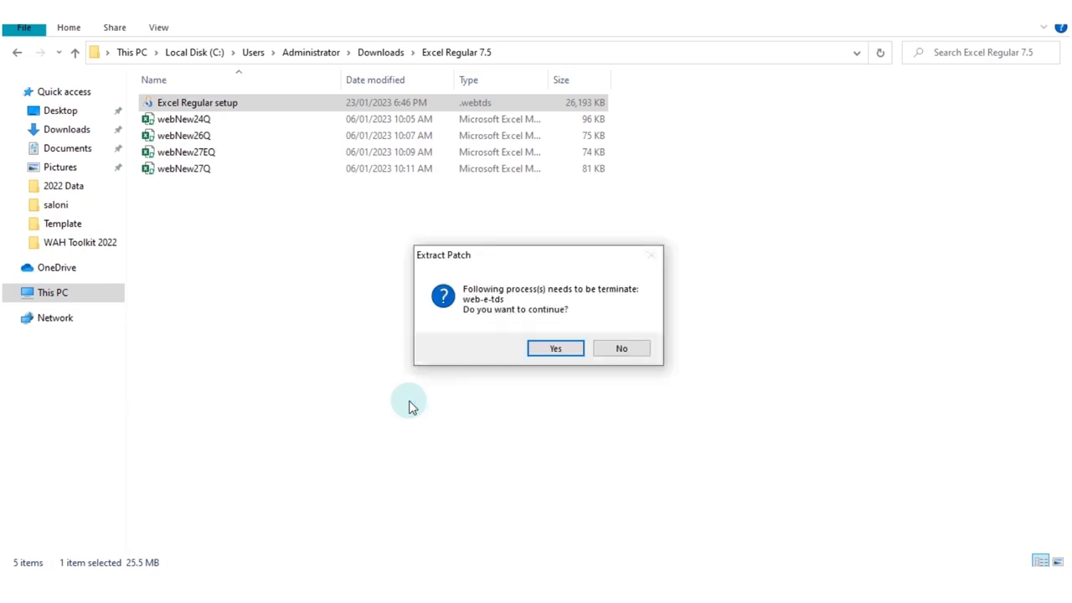
left_click(556, 350)
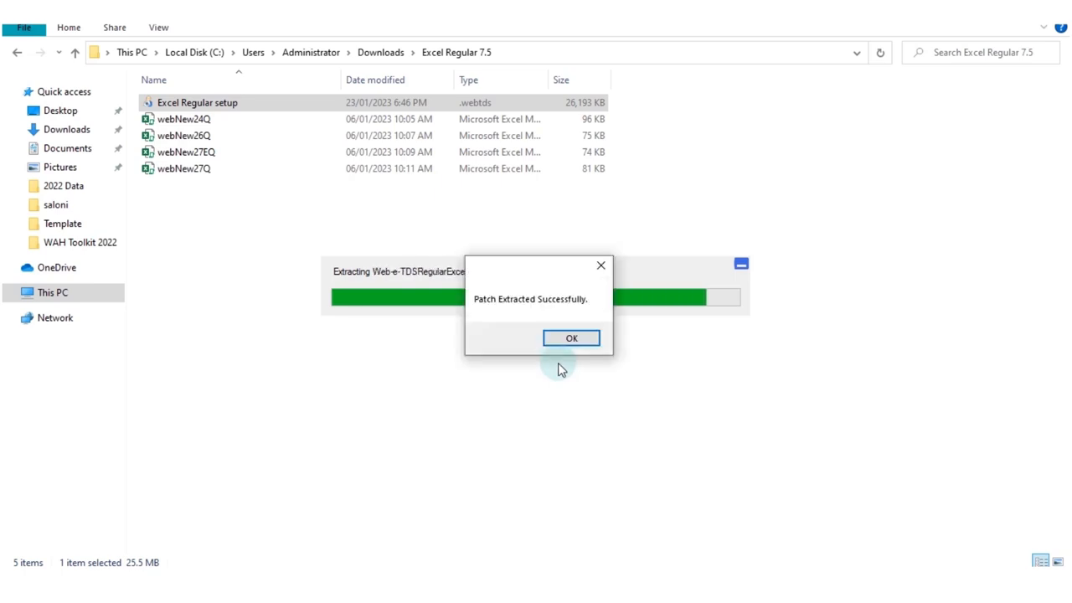
left_click(567, 337)
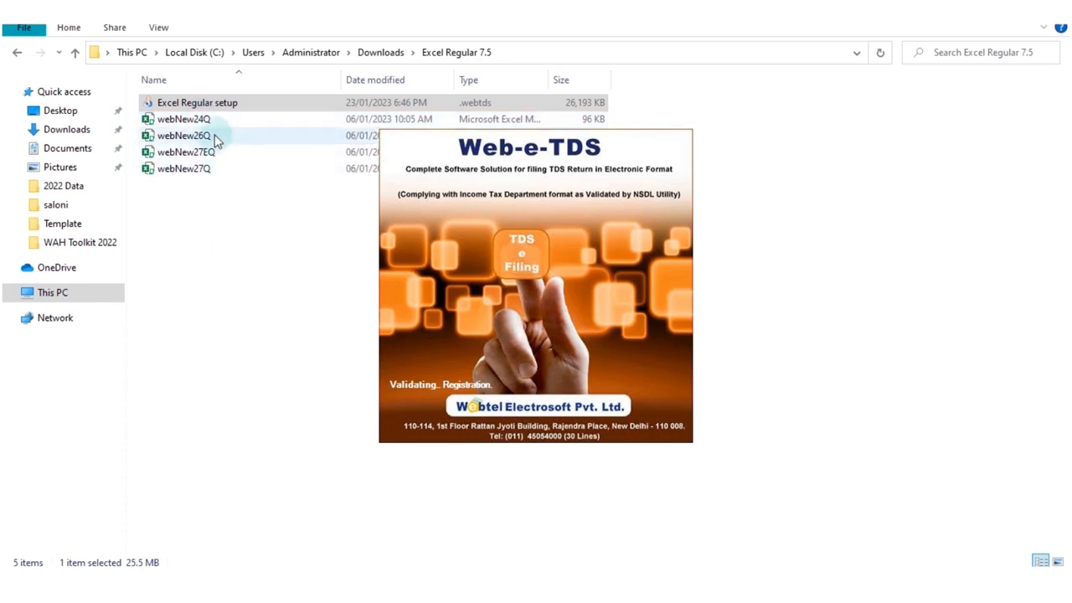
Copy the webNew26Q file into a new desktop folder named Form 26Q.
left_click(216, 138)
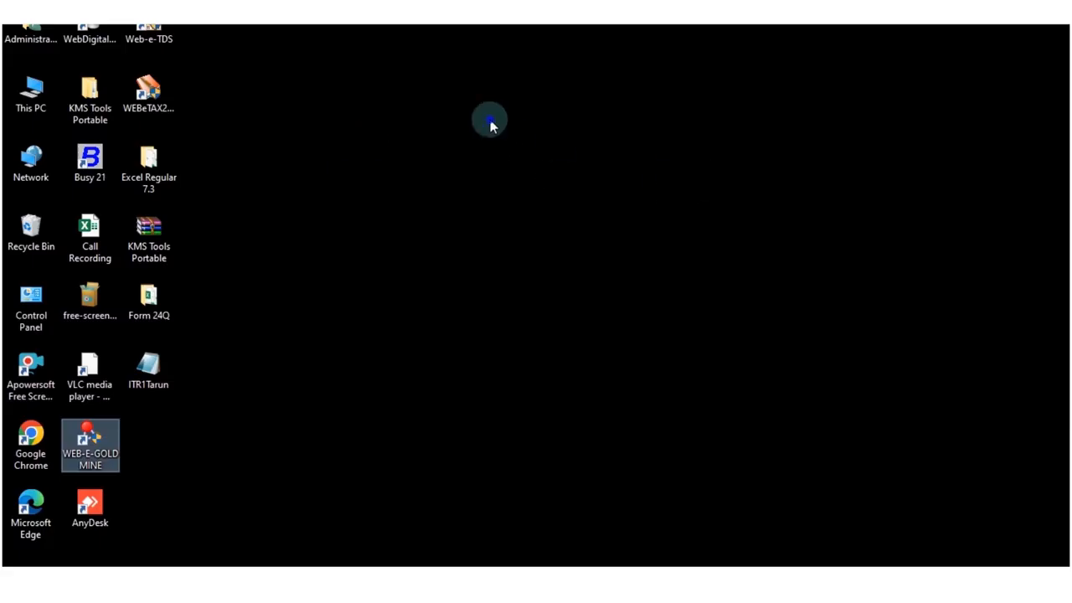
right_click(491, 120)
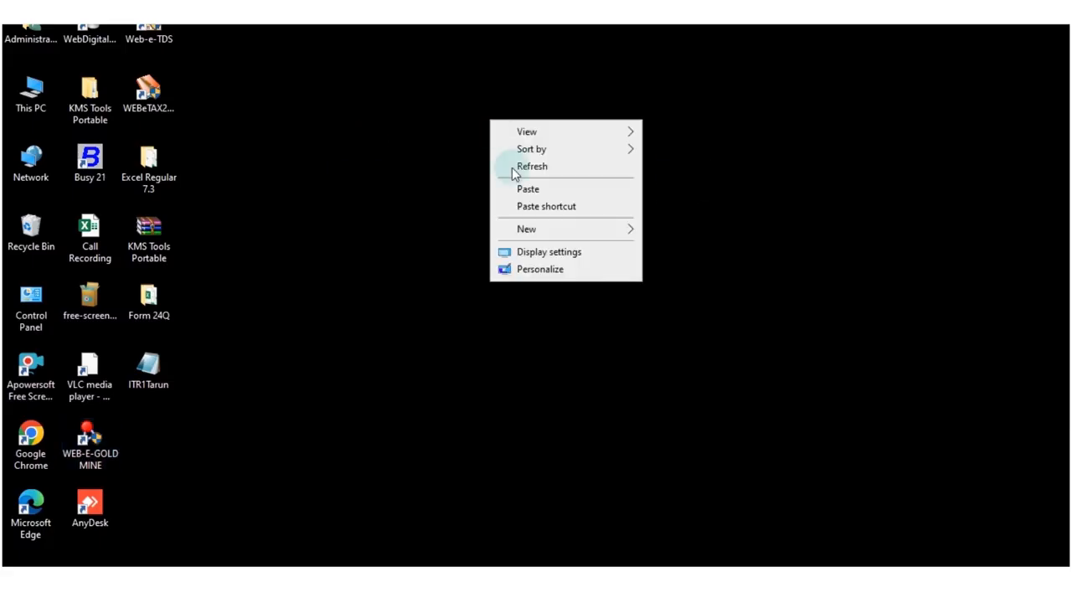
mouse_move(541, 229)
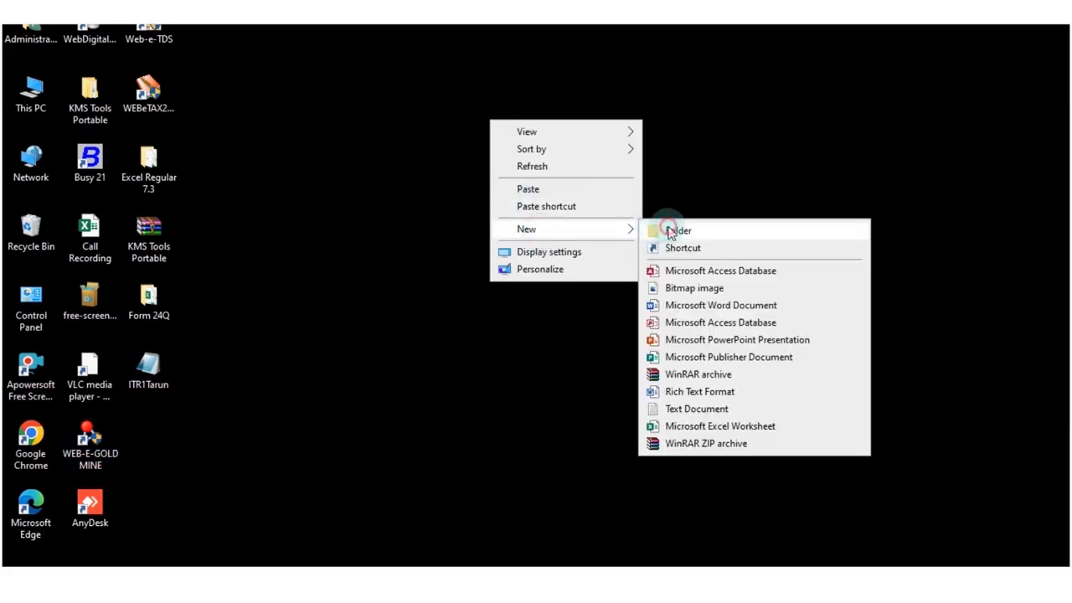
left_click(666, 232)
type("Form")
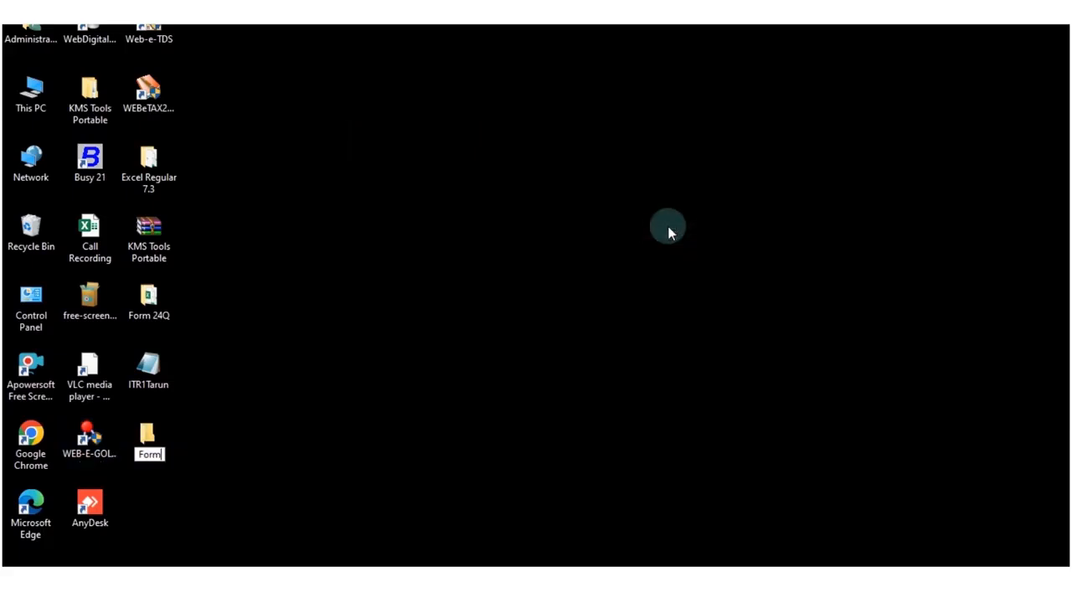
type(" 26Q")
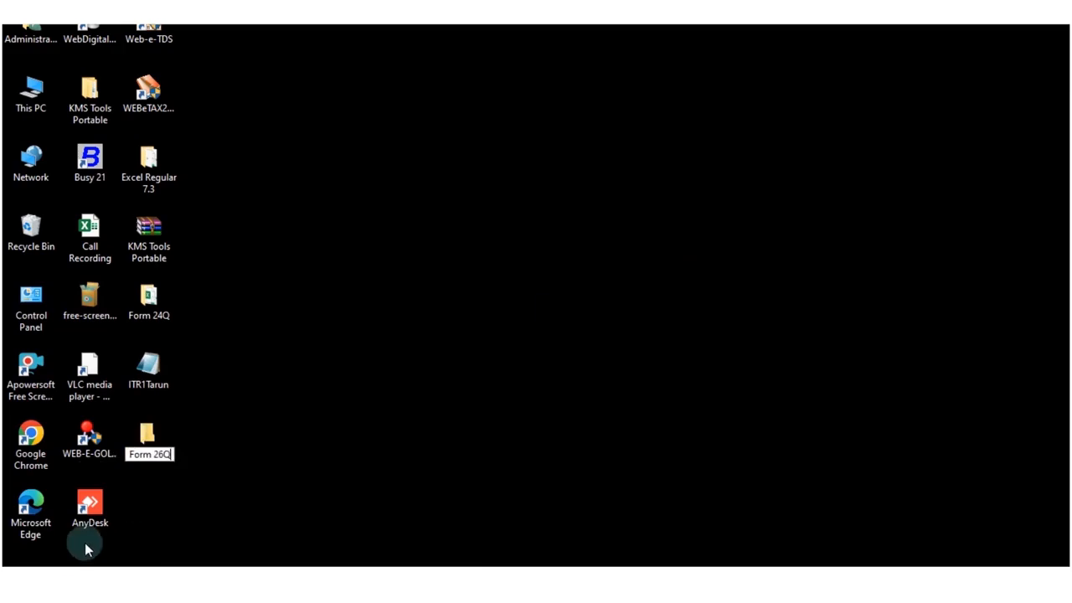
key("Return")
double_click(149, 436)
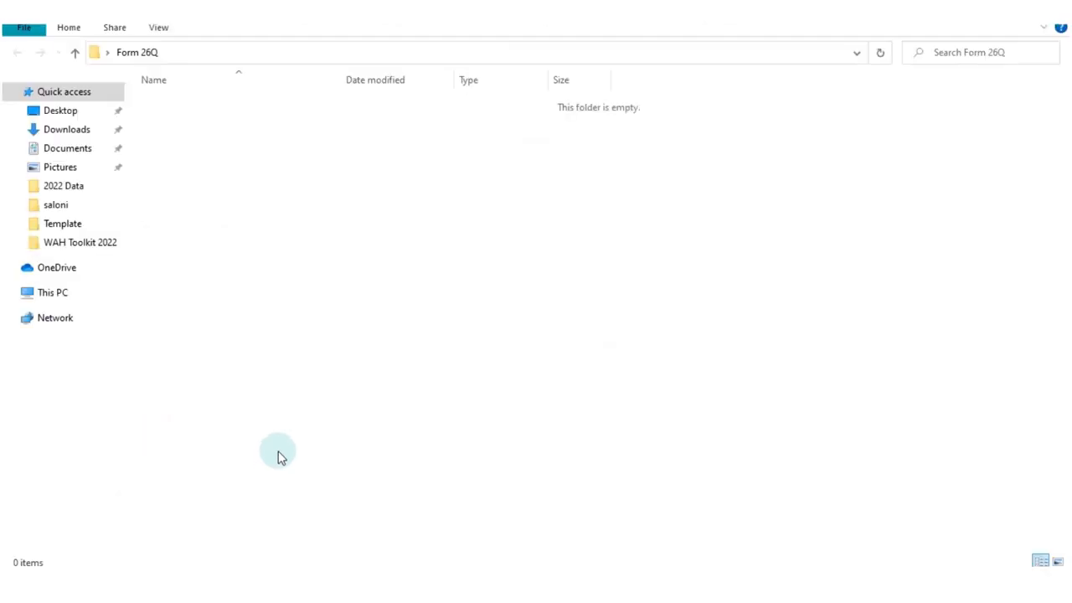
key("ctrl+v")
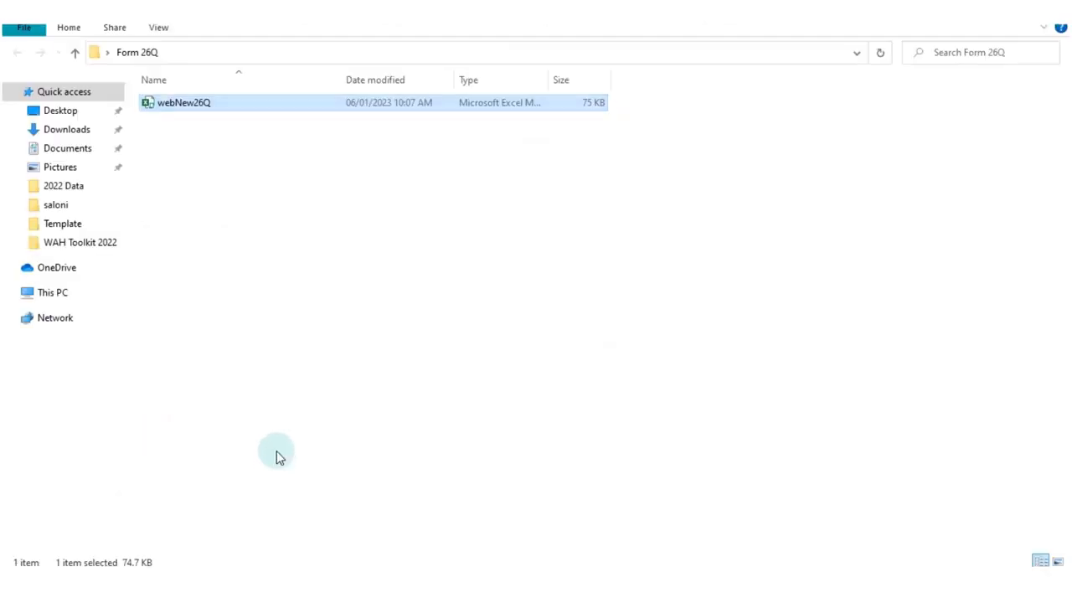
Open the copied webNew26Q workbook and enable its disabled active content.
double_click(211, 104)
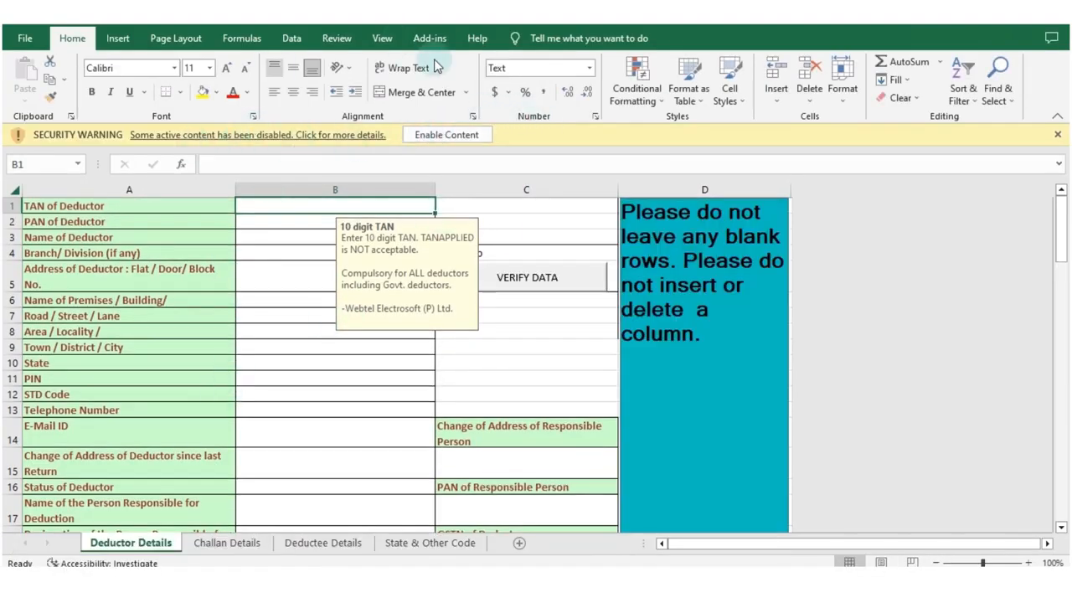
left_click(444, 136)
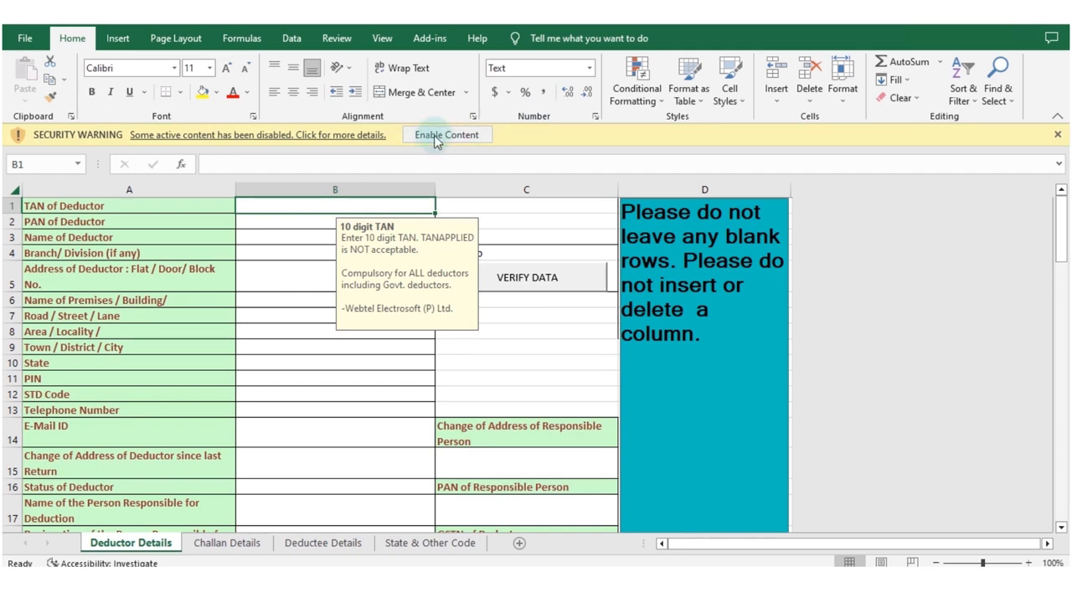
left_click(435, 138)
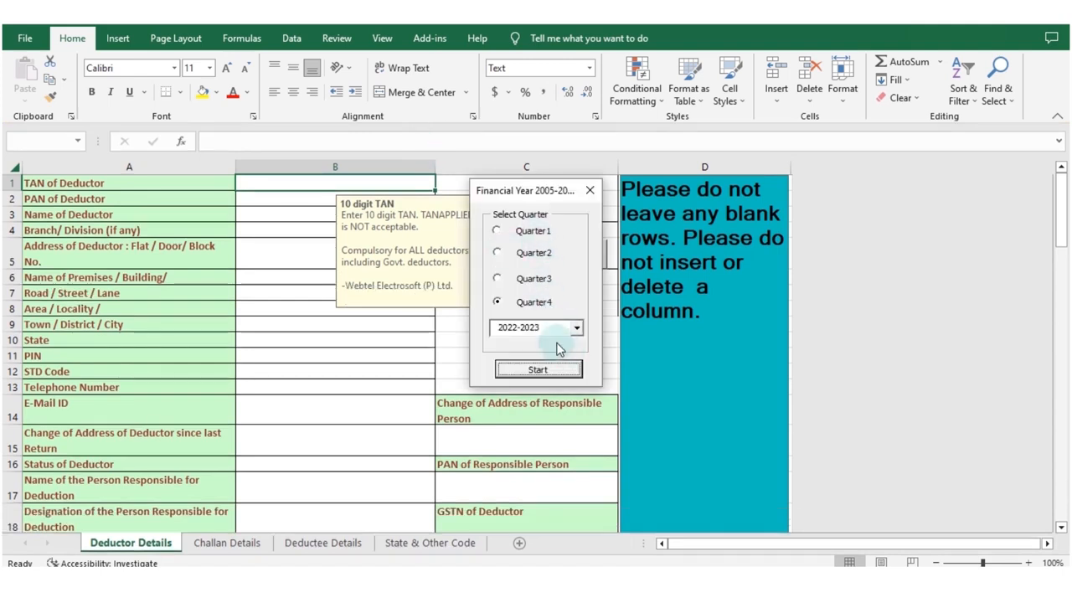
Start the return template for Quarter3 of financial year 2022-2023.
left_click(552, 283)
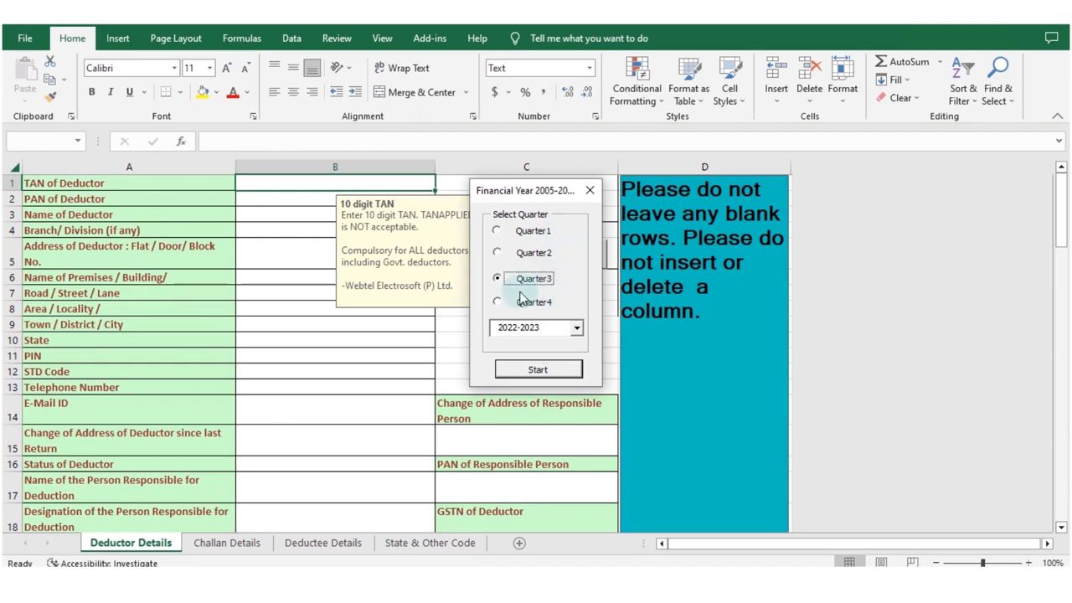
left_click(578, 329)
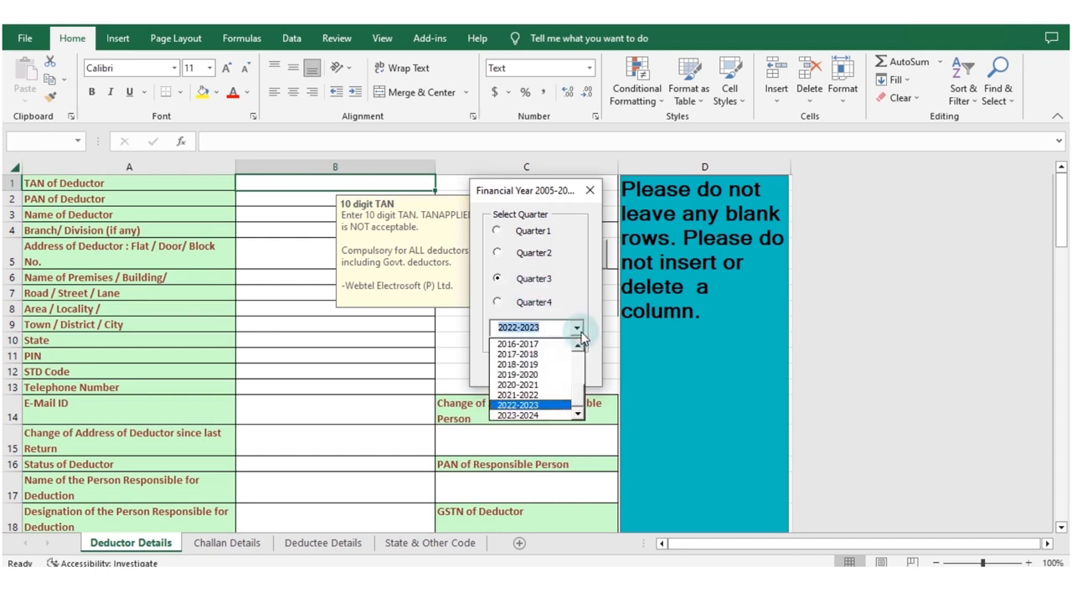
left_click(549, 411)
left_click(537, 372)
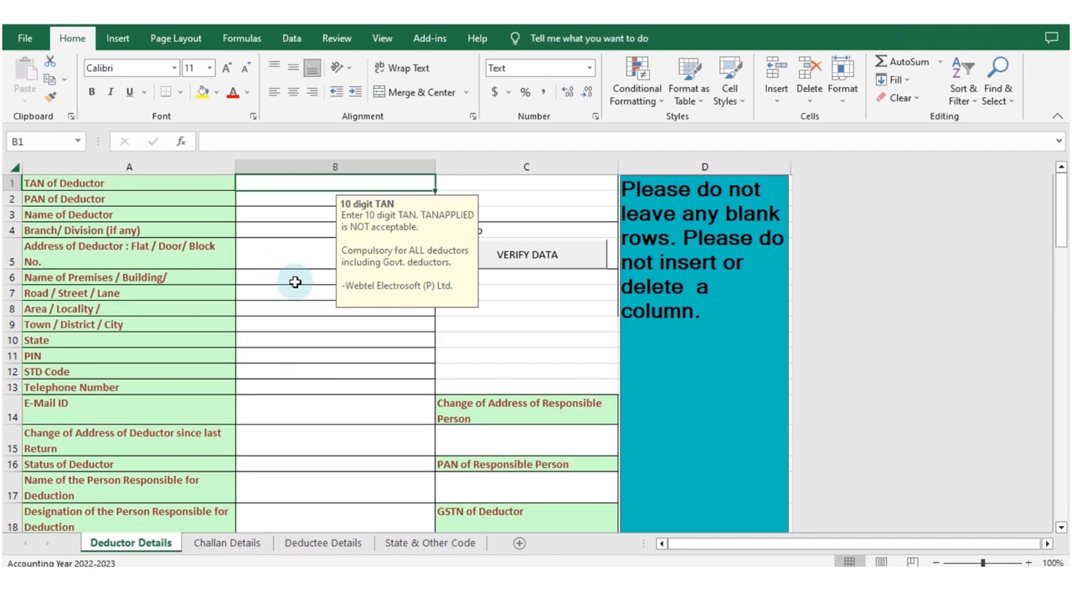
Review the column layouts of the Challan Details and Deductee Details sheets, and return to Deductor Details.
left_click(223, 543)
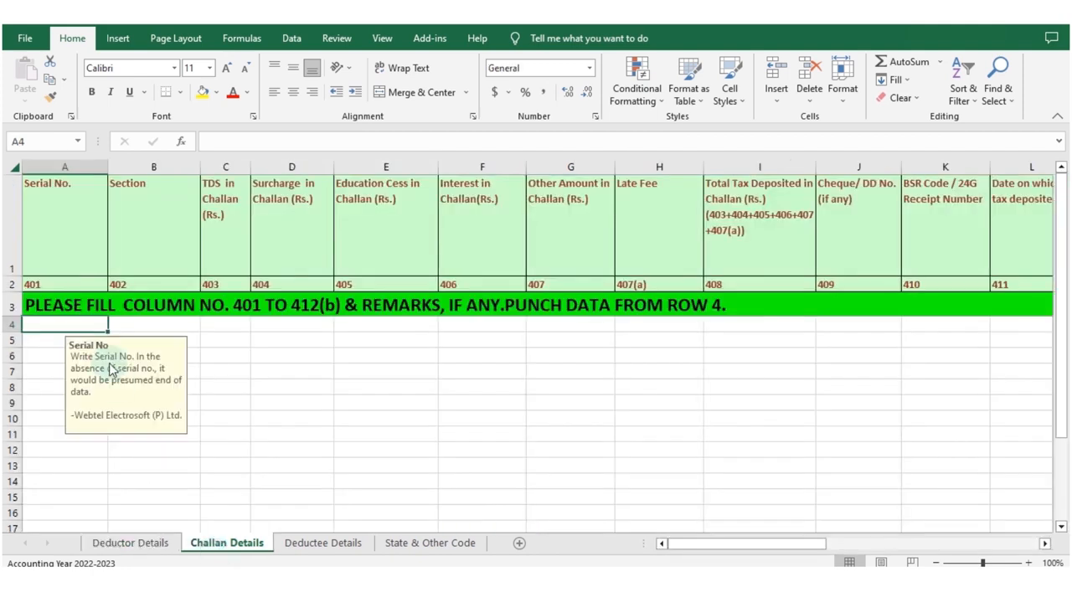
left_click(335, 544)
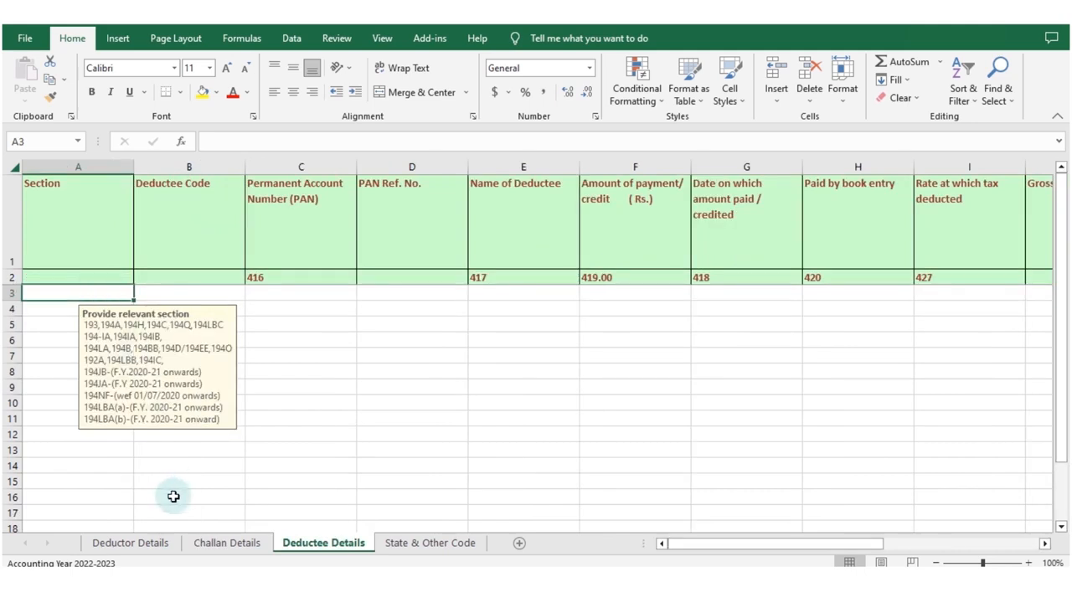
left_click(155, 543)
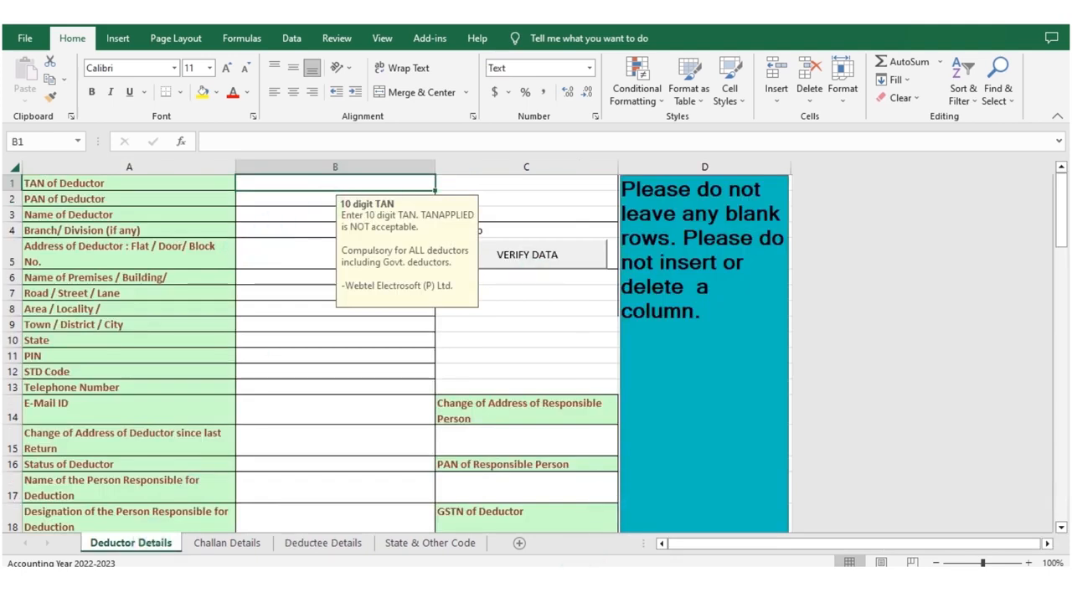
Copy the TAN through PIN values (B1:B11) from the source workbook's DEDUCTOR sheet and paste them as values from B1 in Deductor Details.
left_click(490, 502)
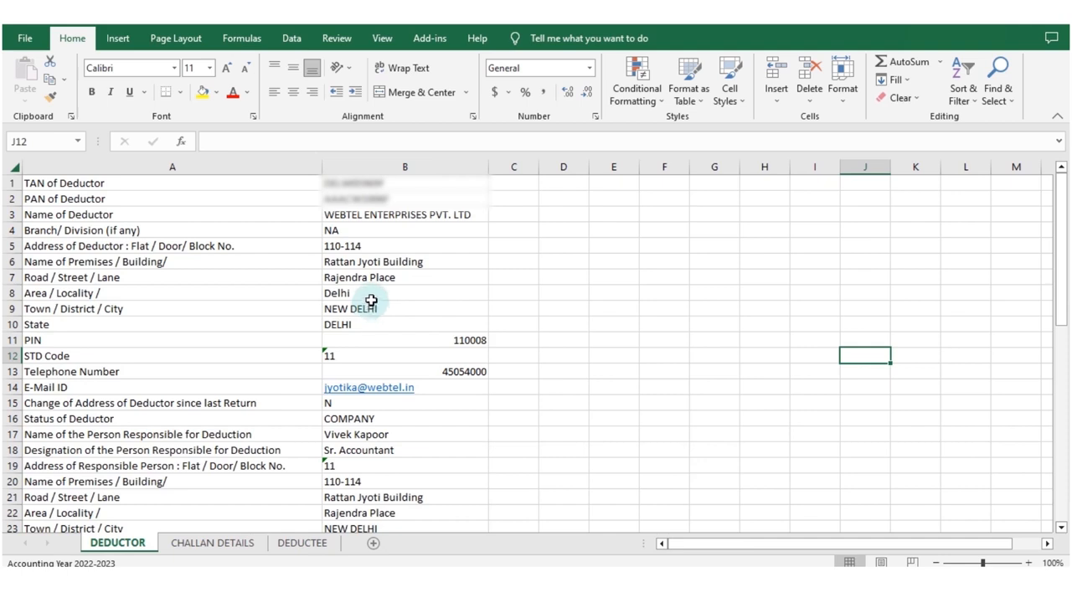
left_click(402, 182)
left_click_drag(402, 181, 403, 339)
key("ctrl+c")
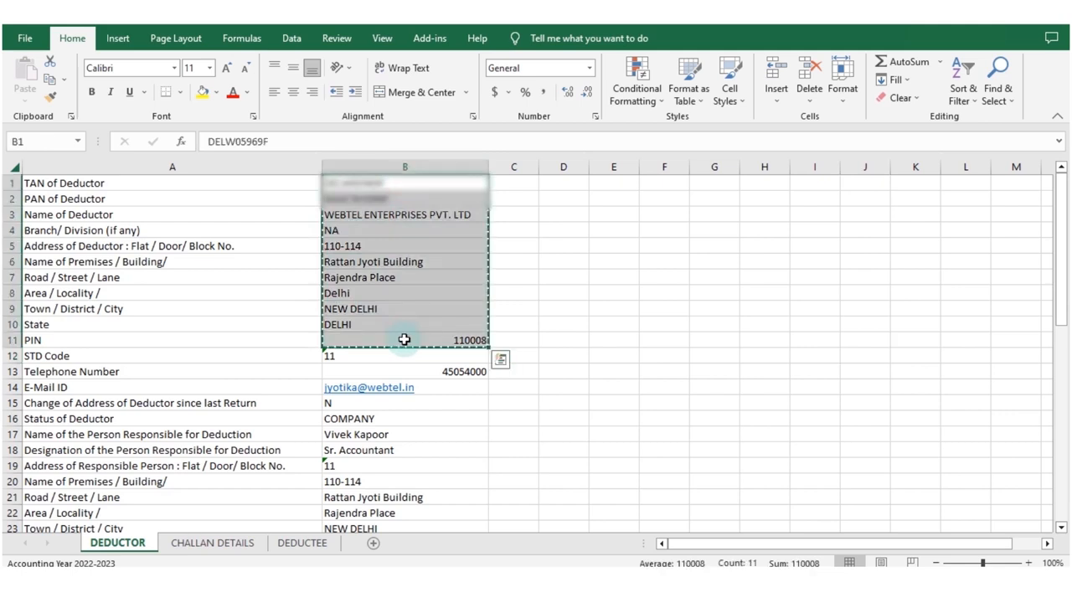
key("alt+Tab")
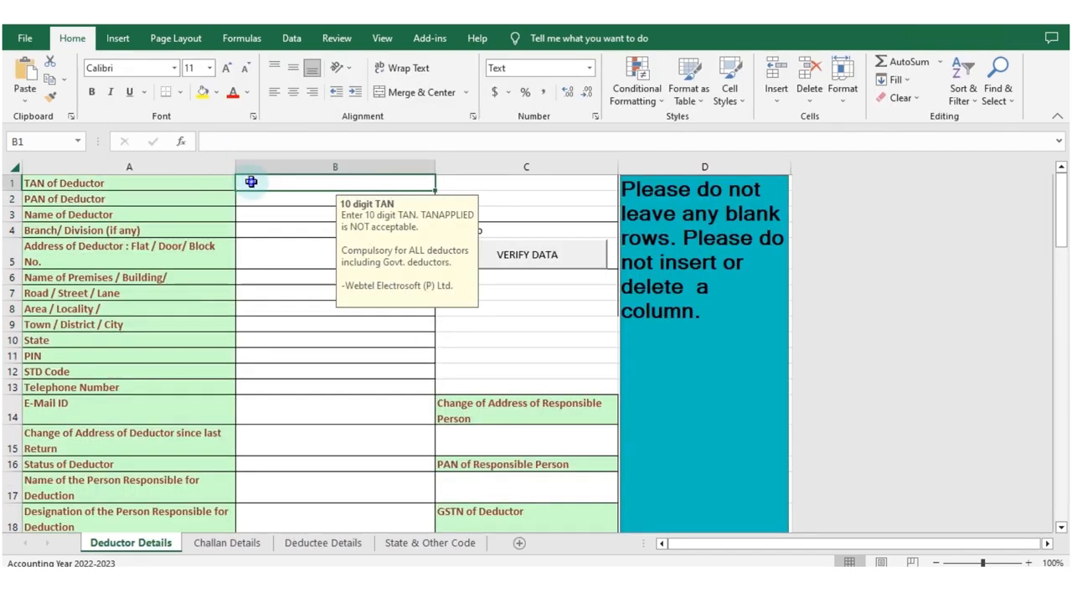
right_click(252, 186)
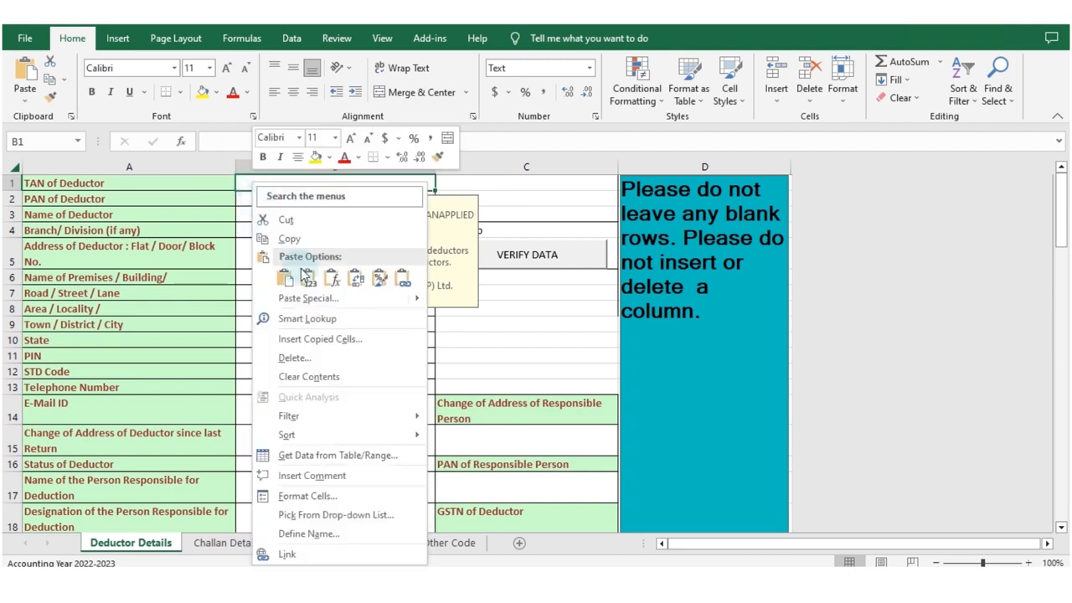
mouse_move(416, 297)
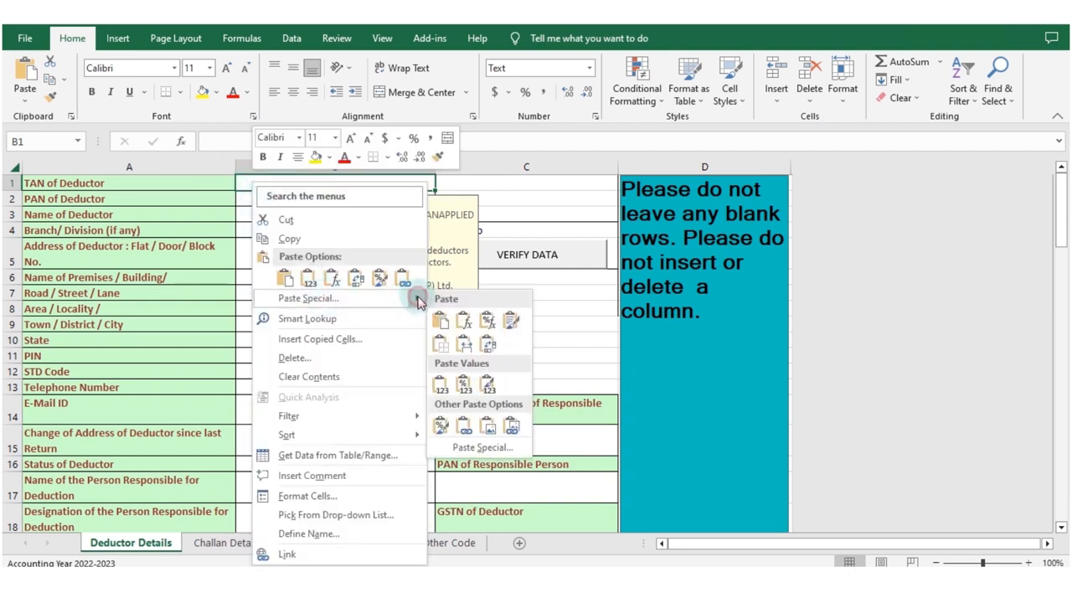
left_click(441, 387)
left_click(338, 396)
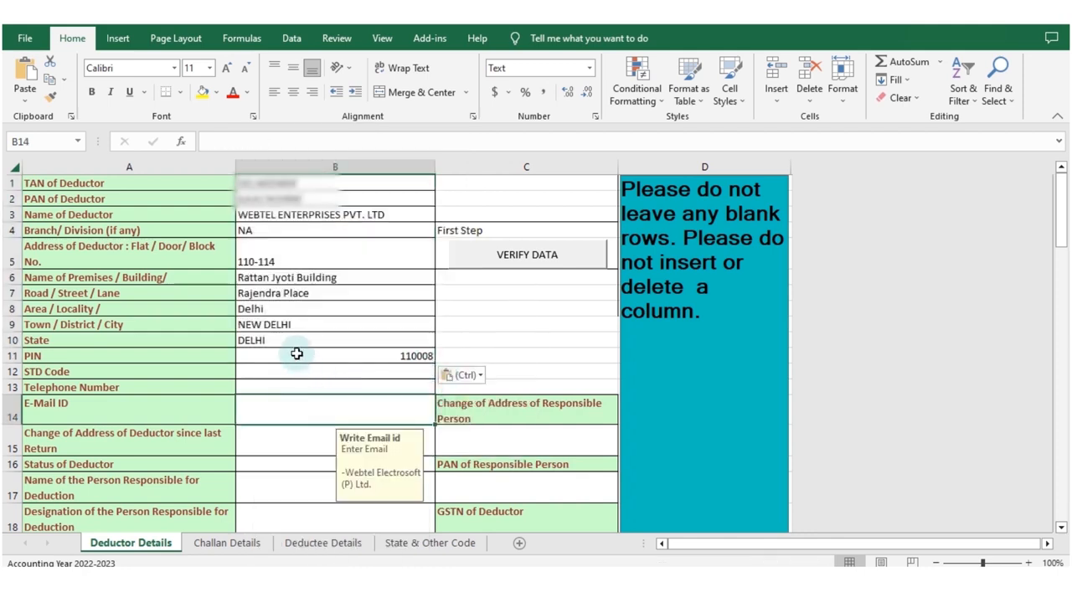
left_click(306, 342)
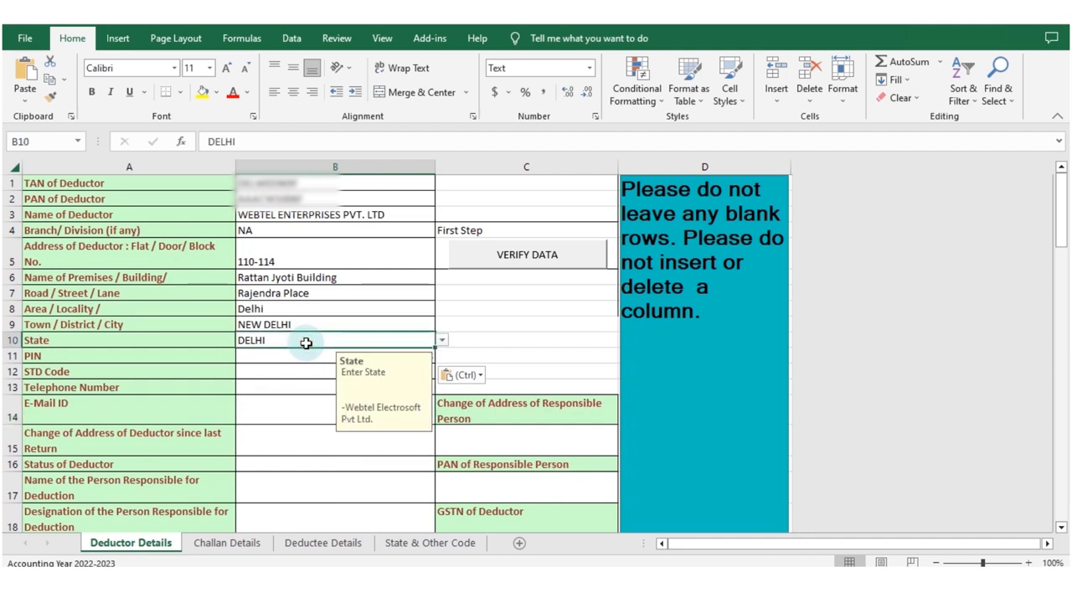
Copy the STD Code through E-Mail ID values (B12:B28) from the source workbook's DEDUCTOR sheet and paste them from B12 in Deductor Details.
left_click(280, 355)
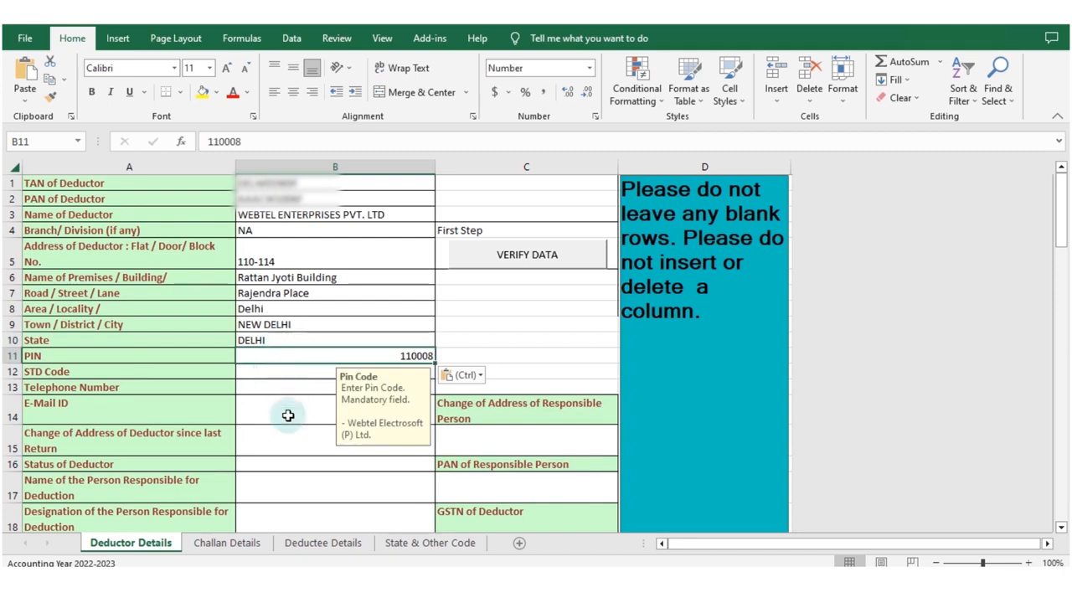
left_click(282, 370)
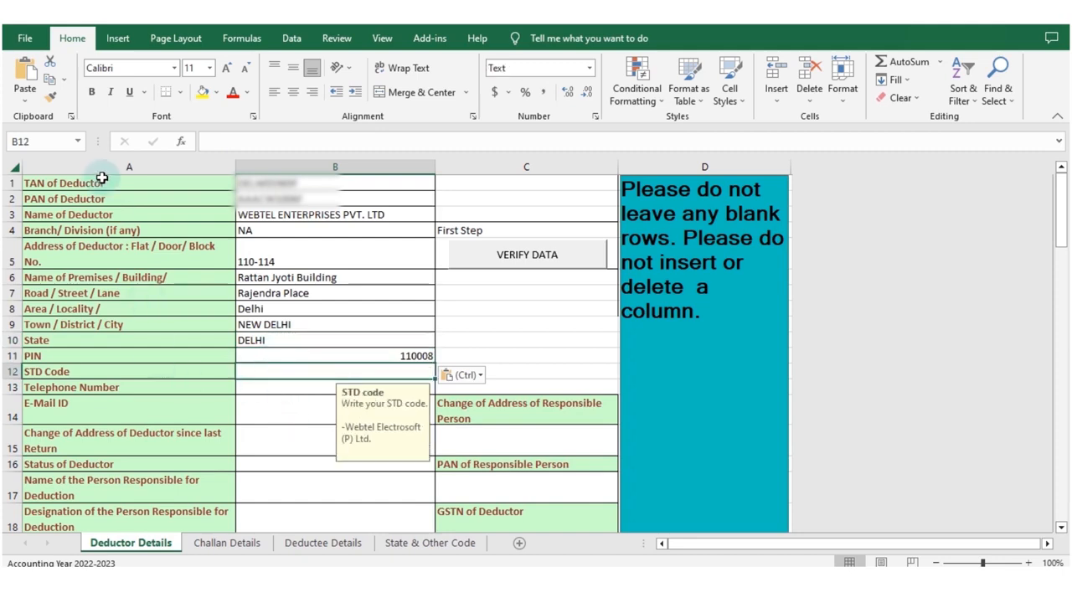
key("alt+Tab")
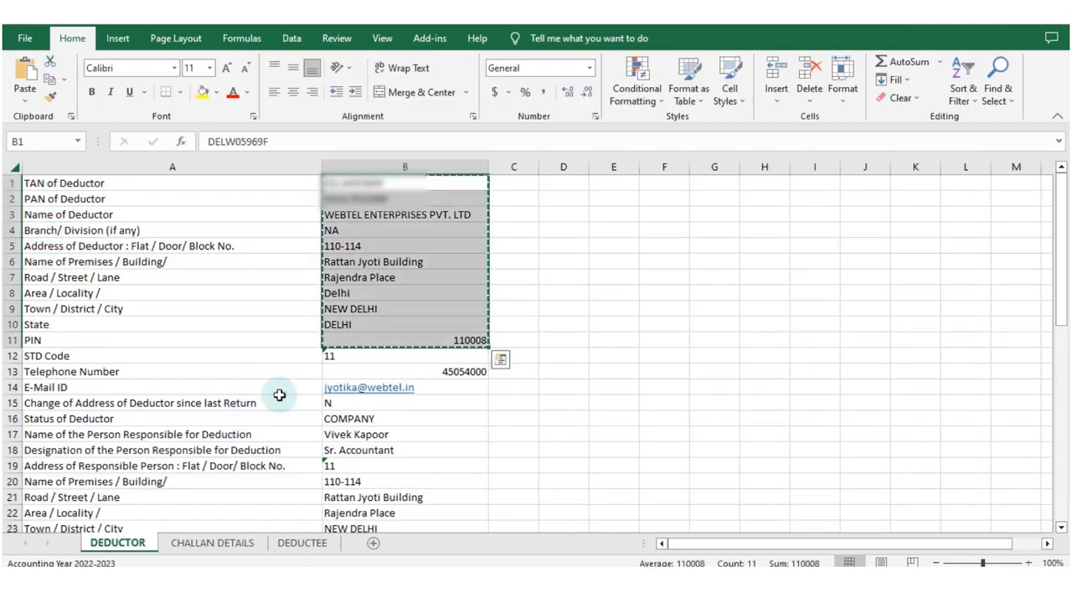
left_click_drag(390, 358, 398, 446)
key("ctrl+c")
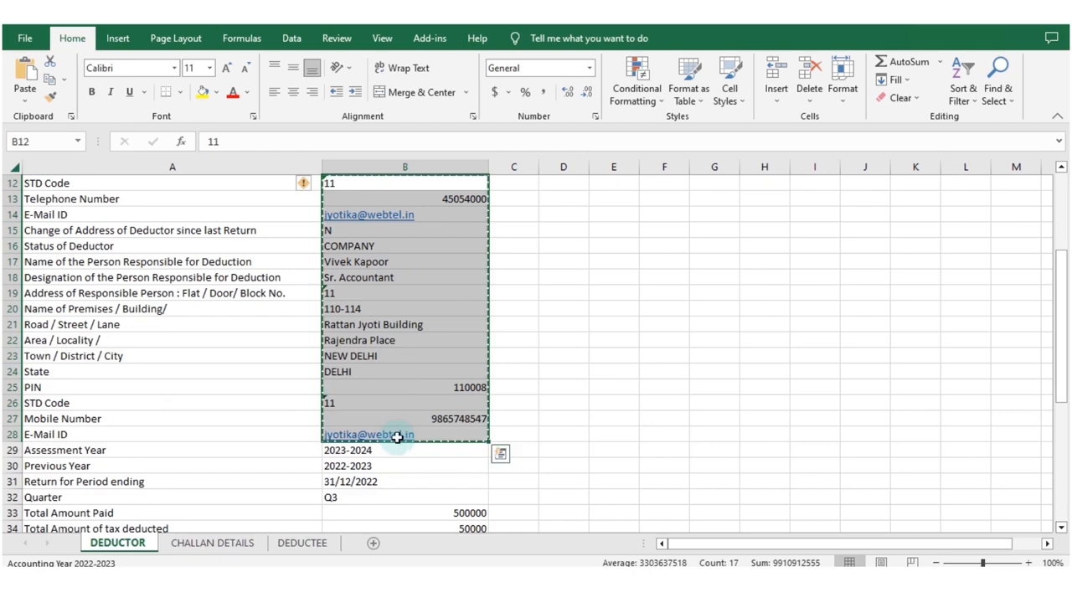
key("alt+Tab")
key("ctrl+v")
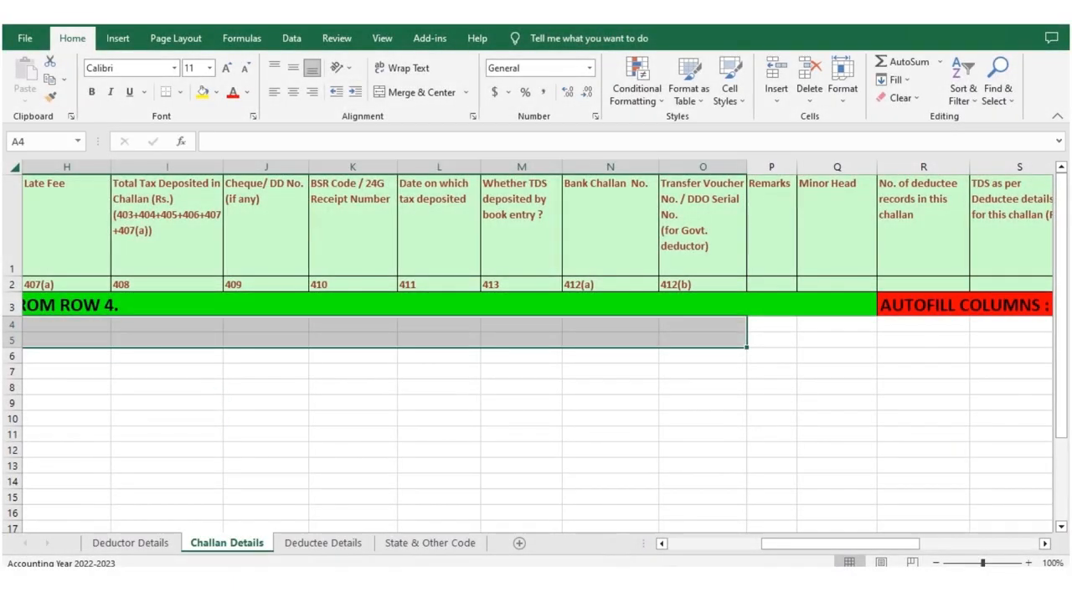
Copy the serial numbers, sections and TDS amounts (A2:C3) from the CHALLAN DETAILS sheet of the RAW Data workbook.
left_click(785, 544)
left_click_drag(661, 555, 661, 555)
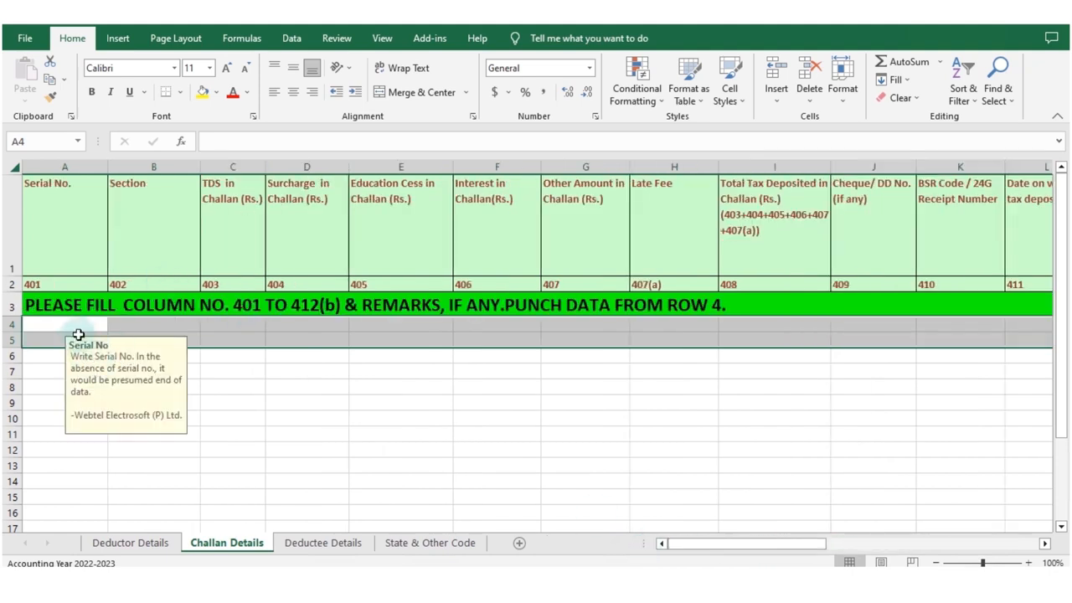
left_click(73, 328)
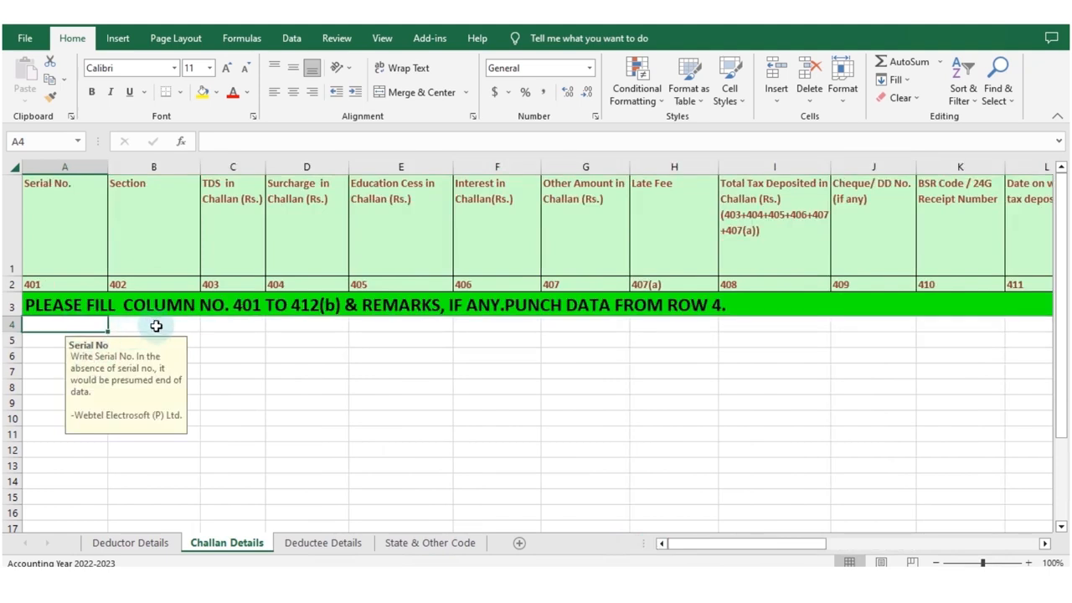
left_click(226, 325)
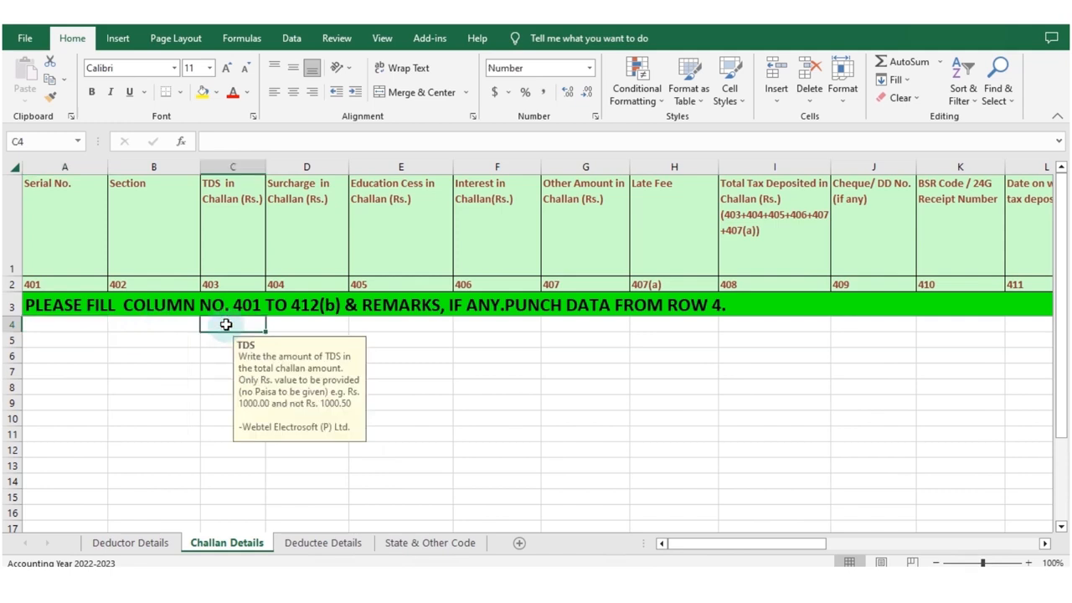
left_click(549, 562)
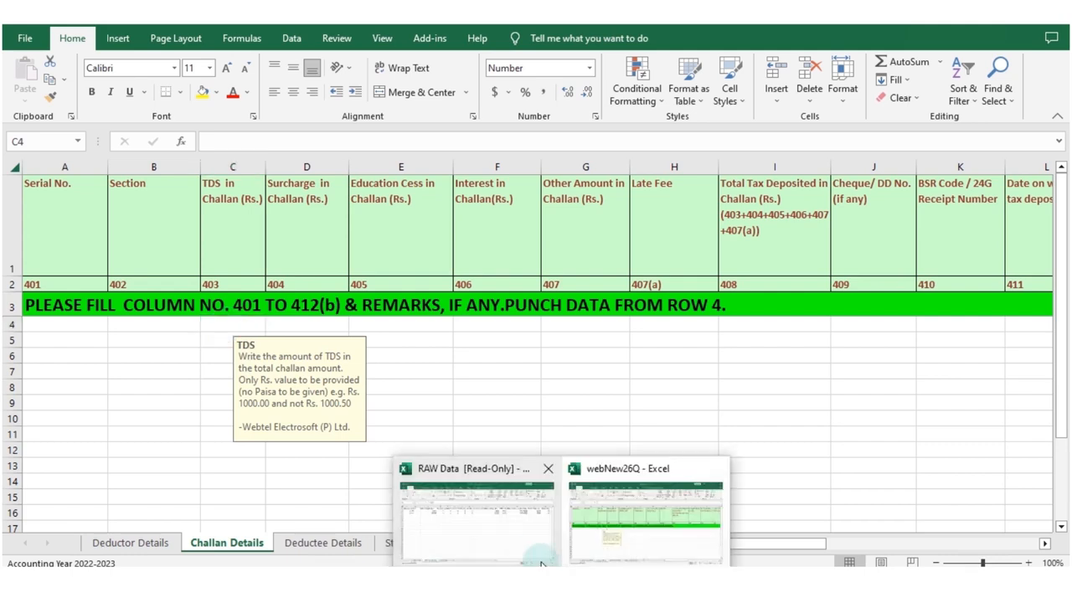
left_click(498, 517)
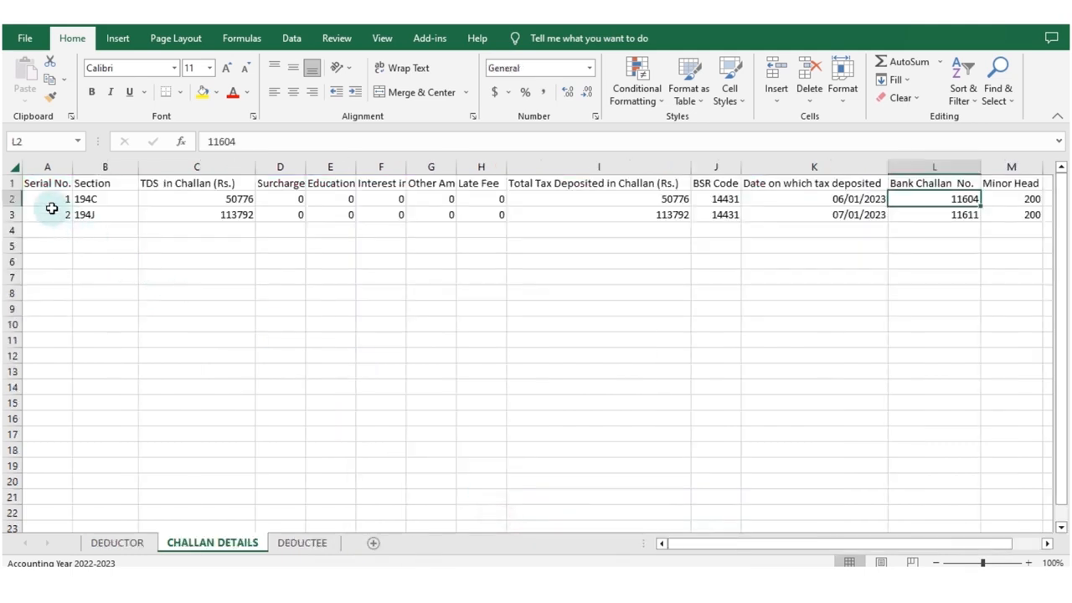
left_click_drag(48, 198, 214, 214)
key("ctrl+c")
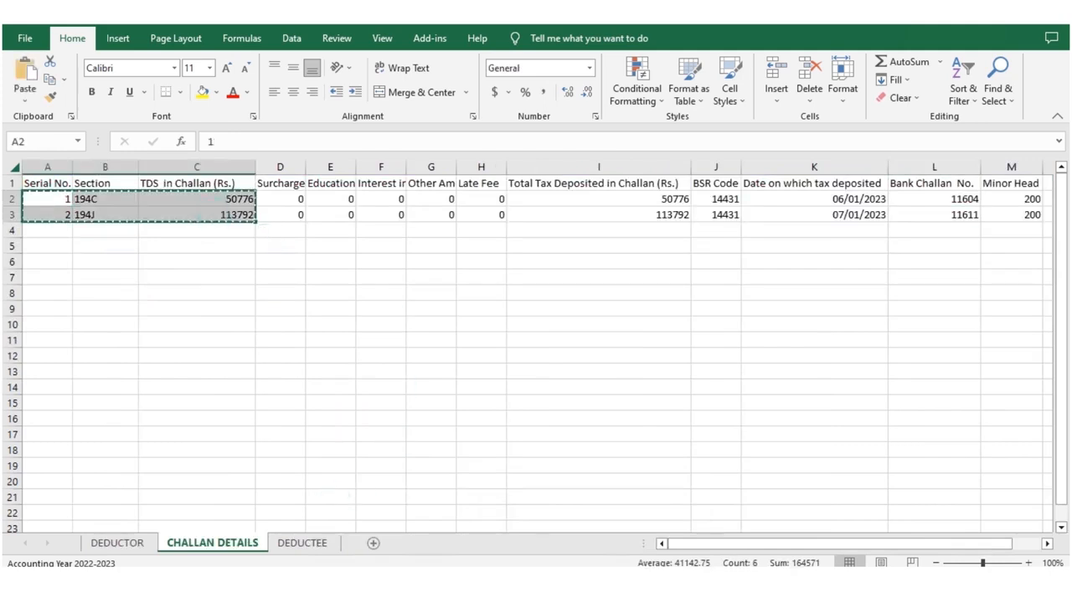
Paste the copied challan cells as values from A4 in the webNew26Q workbook's Challan Details sheet.
left_click(642, 508)
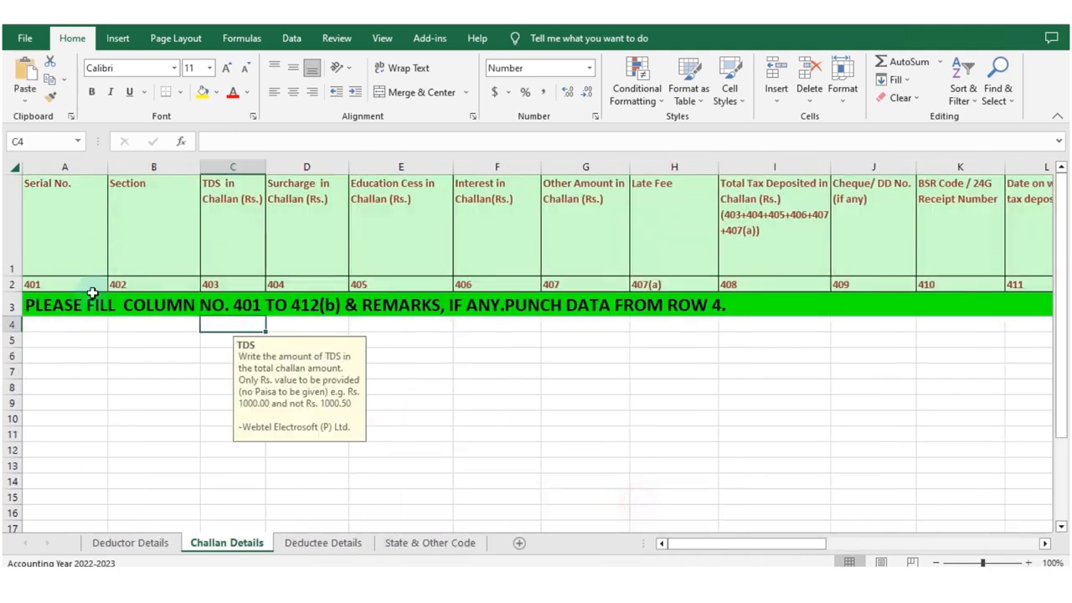
right_click(71, 333)
mouse_move(228, 300)
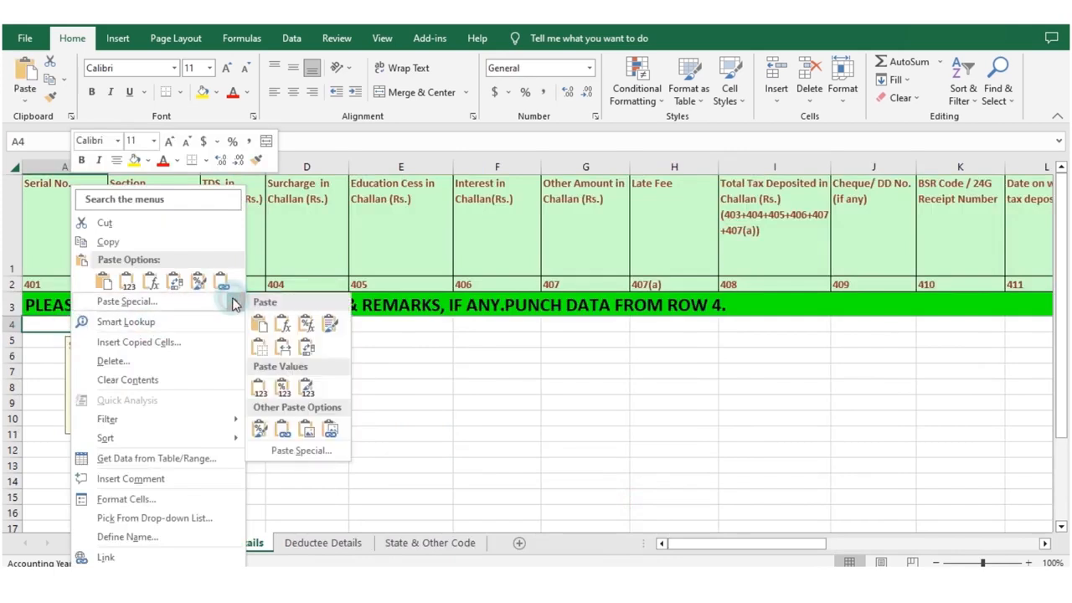
left_click(261, 387)
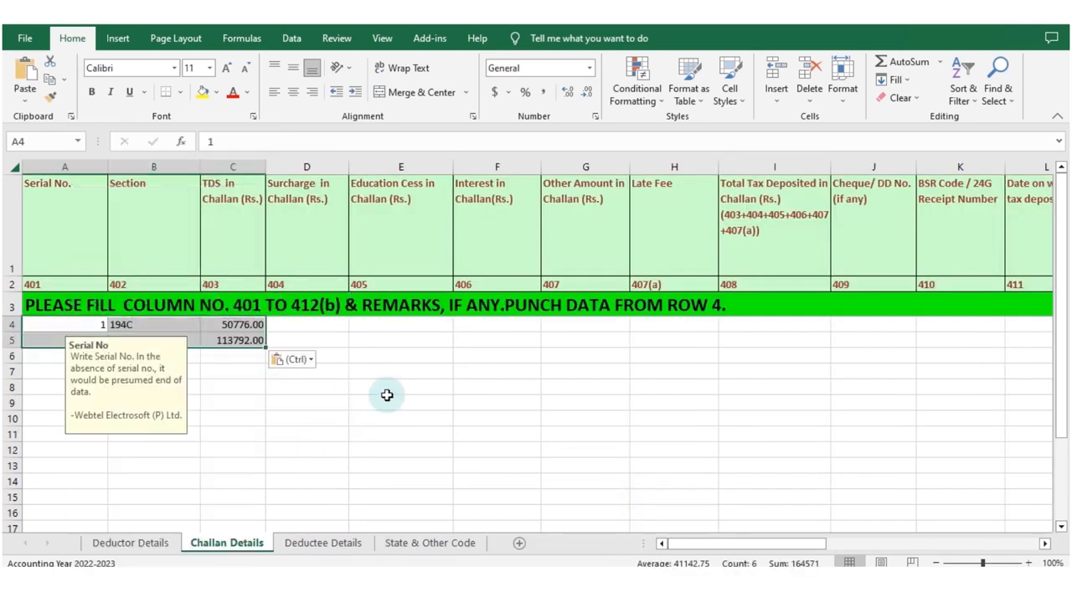
left_click(387, 399)
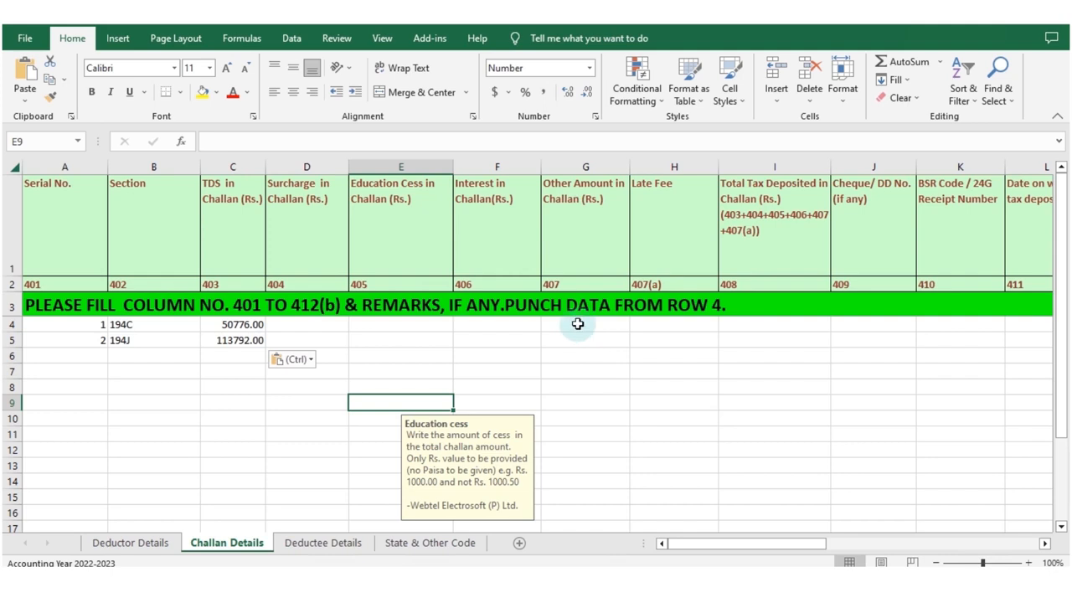
Copy the Total Tax Deposited amounts (I2:I3) from RAW Data's CHALLAN DETAILS sheet and paste them from I4 in Challan Details.
left_click(539, 565)
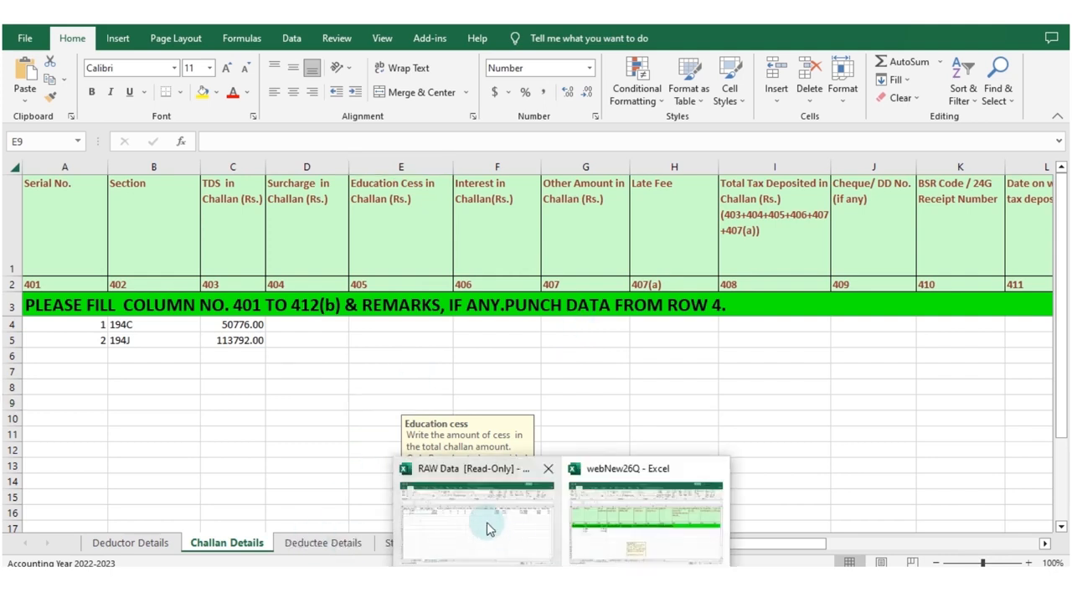
left_click(499, 536)
left_click_drag(661, 201, 647, 208)
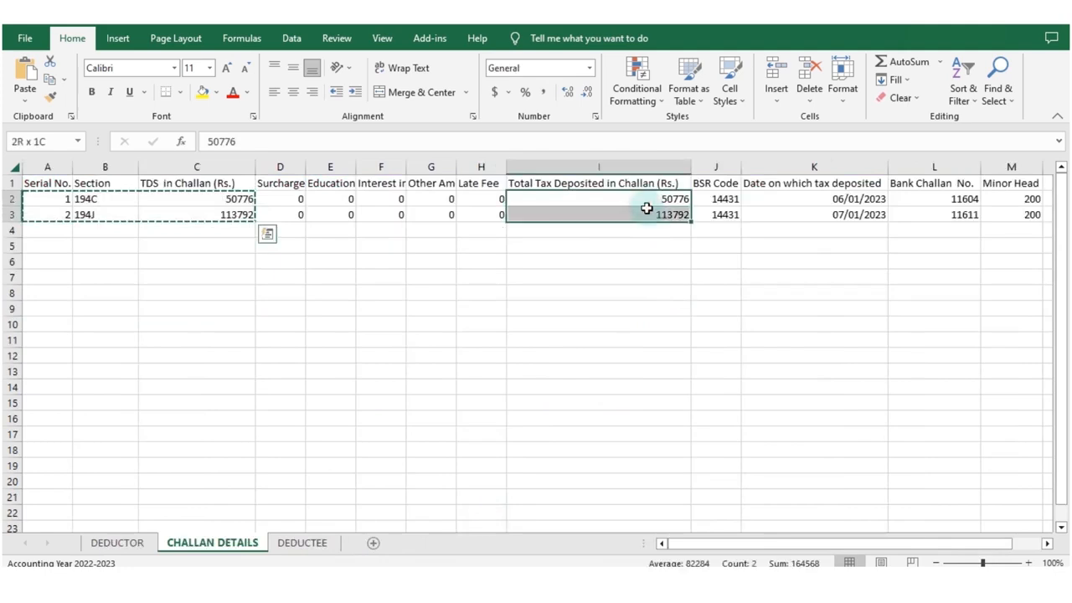
left_click(604, 289)
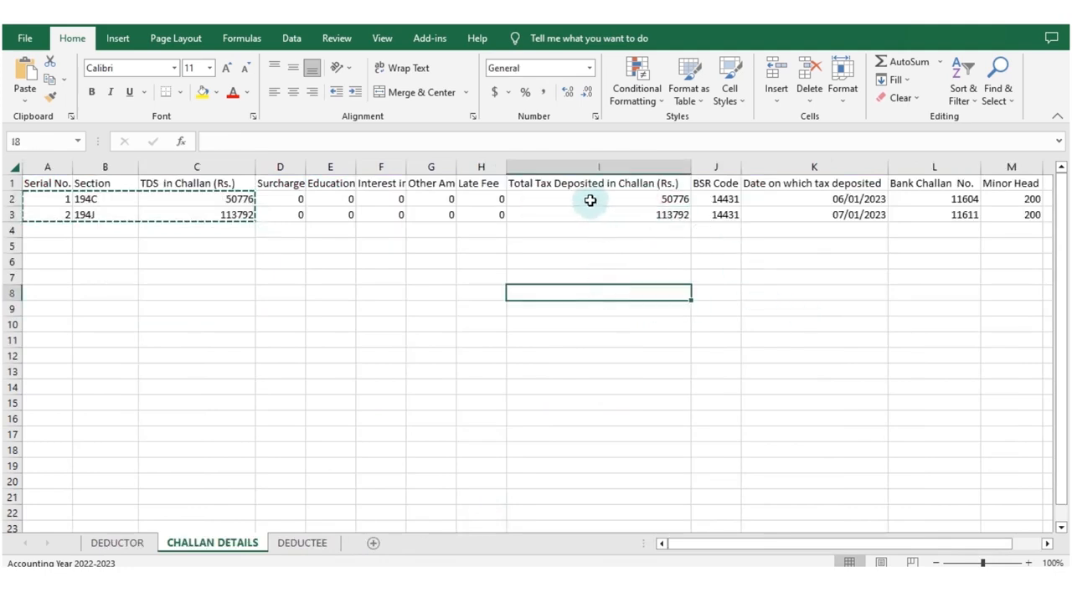
left_click_drag(591, 200, 593, 213)
key("ctrl+c")
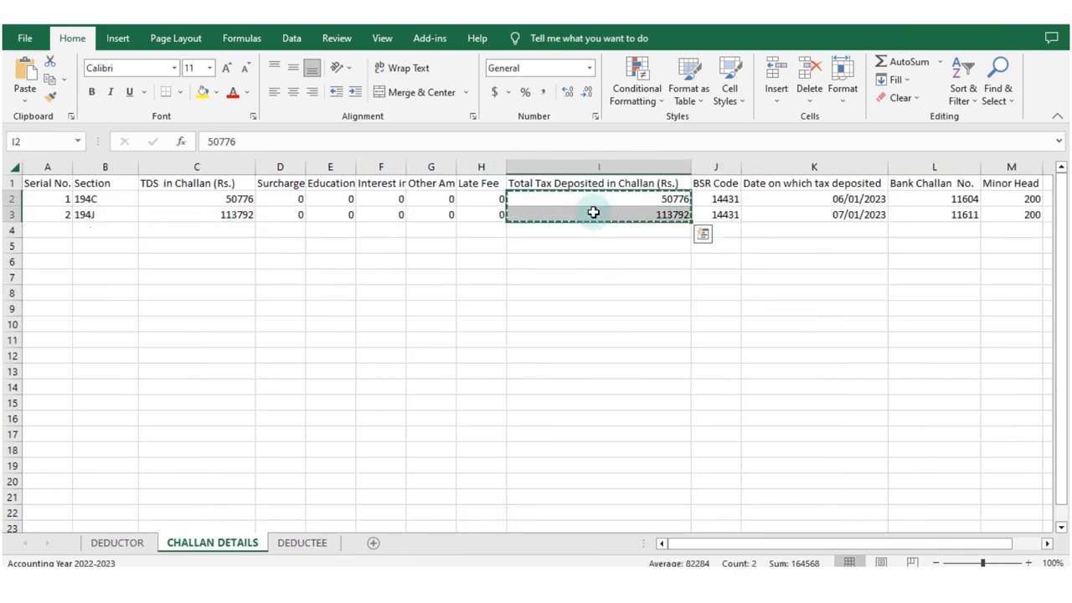
key("alt+Tab")
left_click(739, 326)
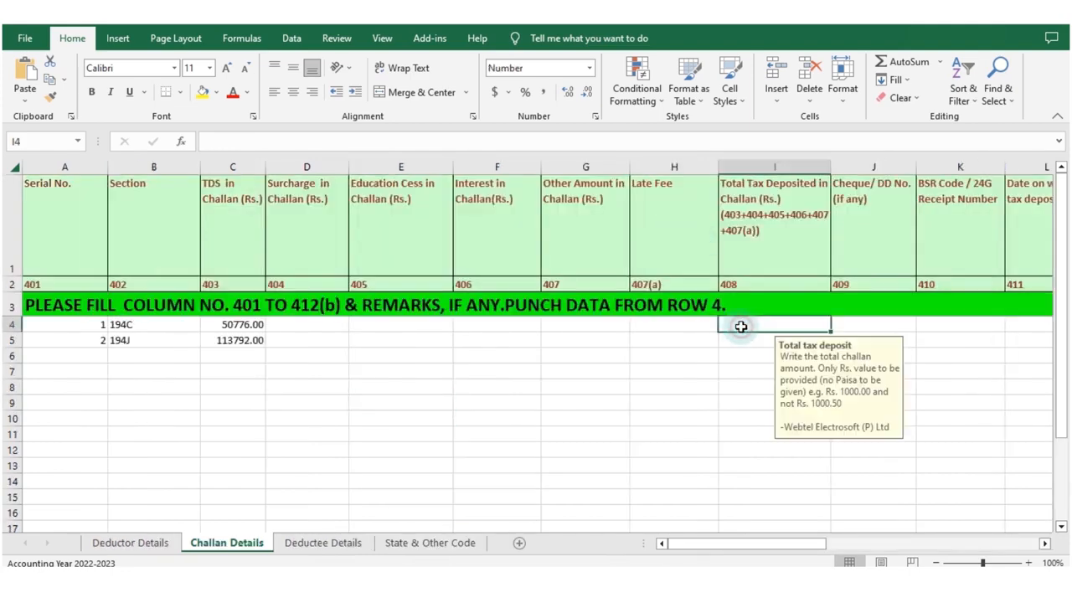
key("ctrl+v")
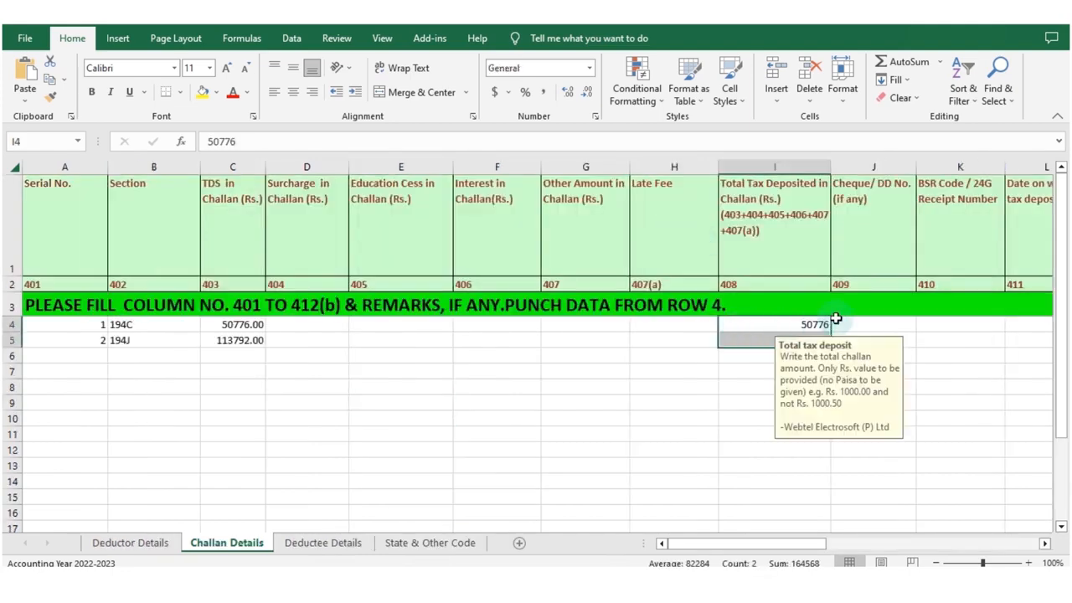
Copy the BSR Code entries (J2:J3) from RAW Data's CHALLAN DETAILS sheet and paste them as values from K4 in Challan Details.
left_click(860, 324)
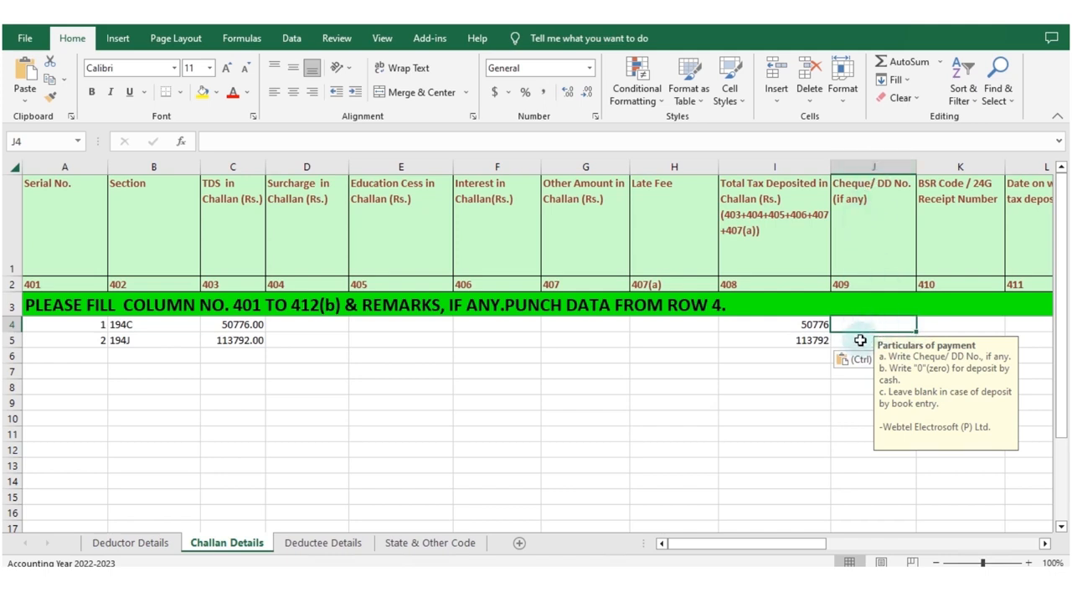
left_click(943, 321)
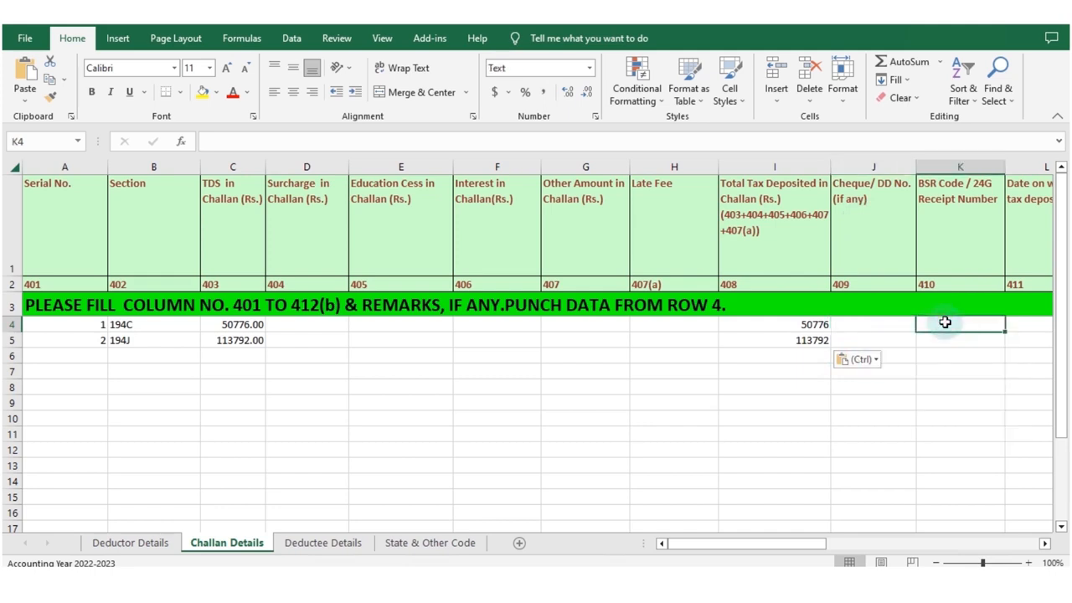
key("alt+Tab")
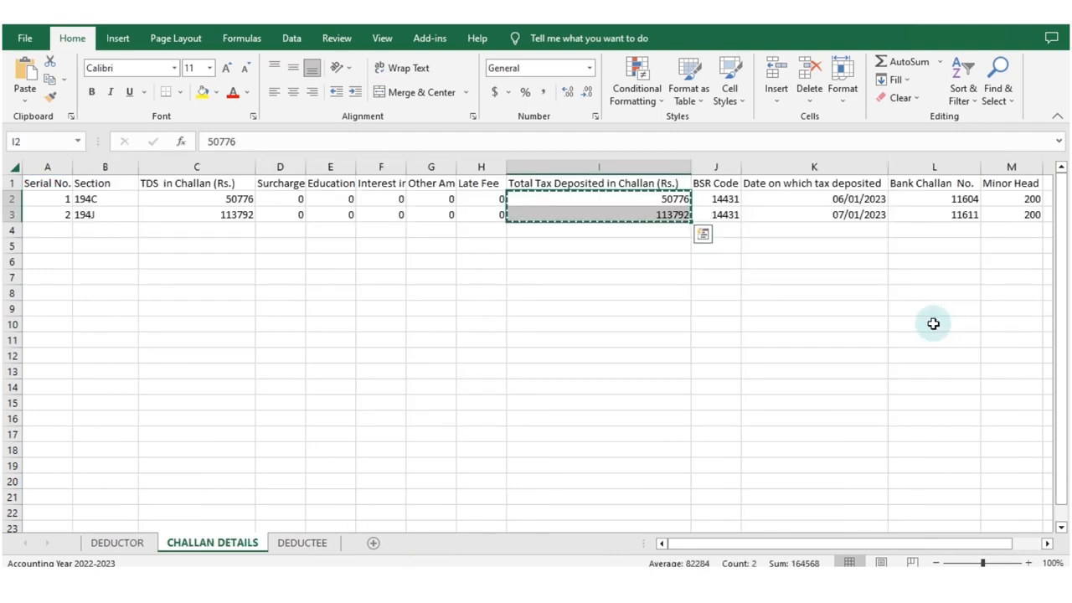
left_click(719, 200)
left_click_drag(717, 201, 718, 214)
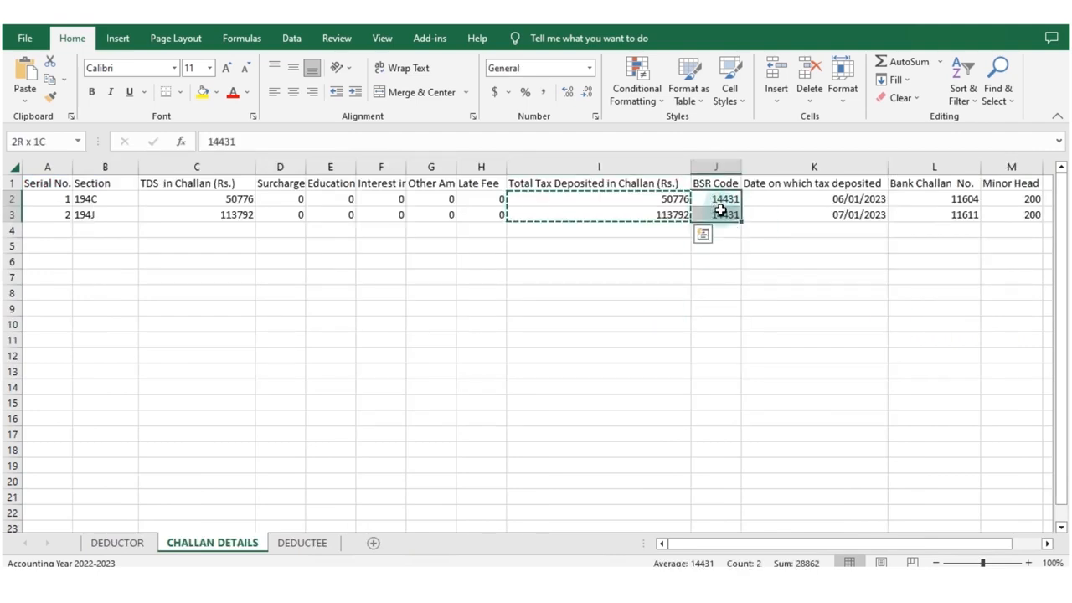
key("alt+Tab")
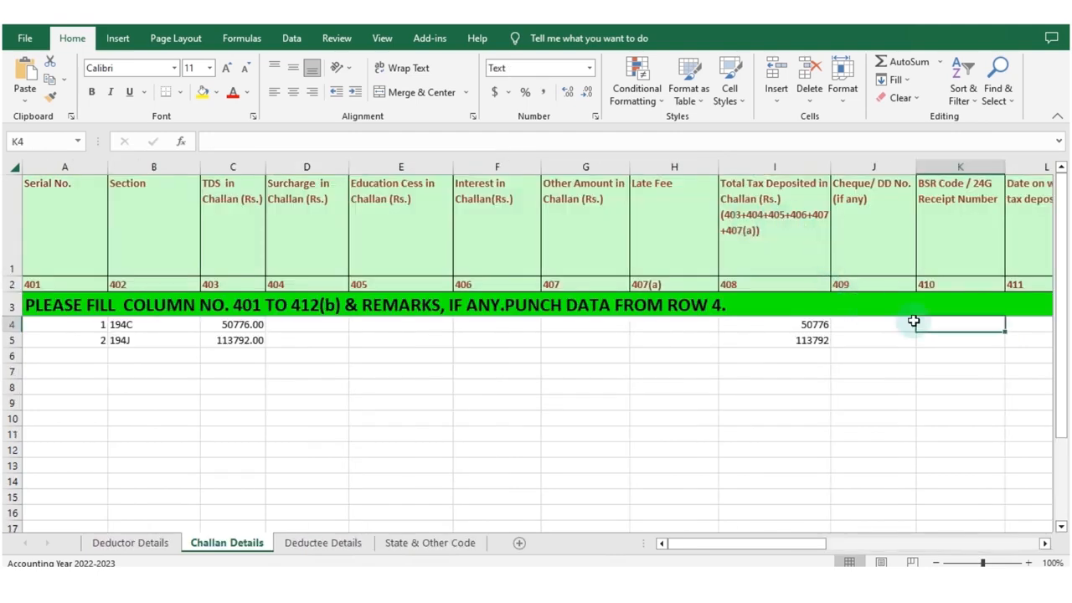
right_click(929, 324)
left_click(866, 305)
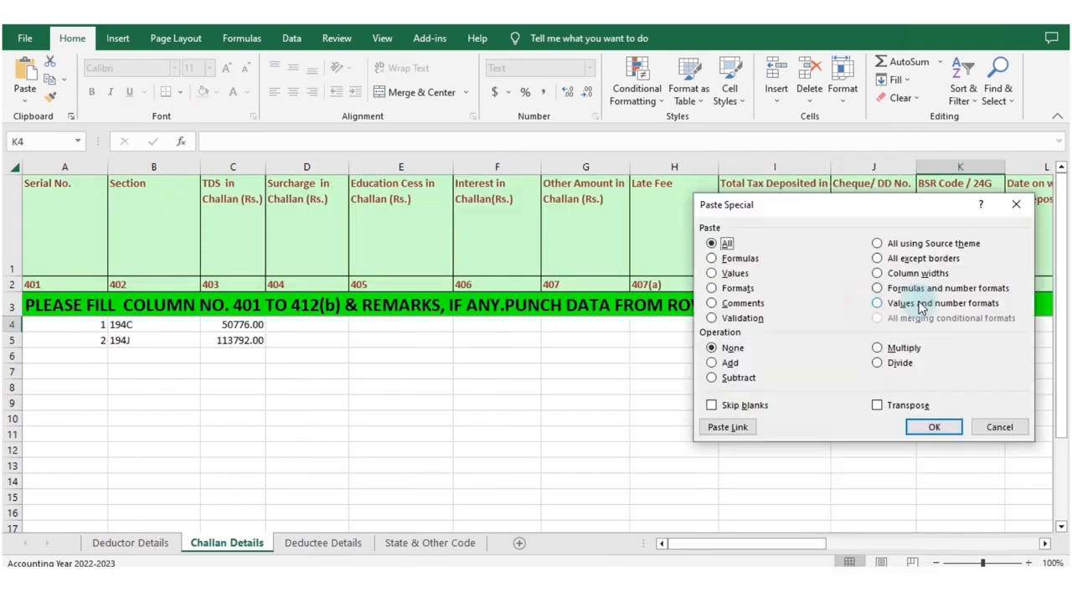
left_click(729, 273)
left_click(934, 426)
Copy the tax deposit dates (K2:K3) from RAW Data's CHALLAN DETAILS sheet and paste them as values from L4 in Challan Details.
left_click(1027, 318)
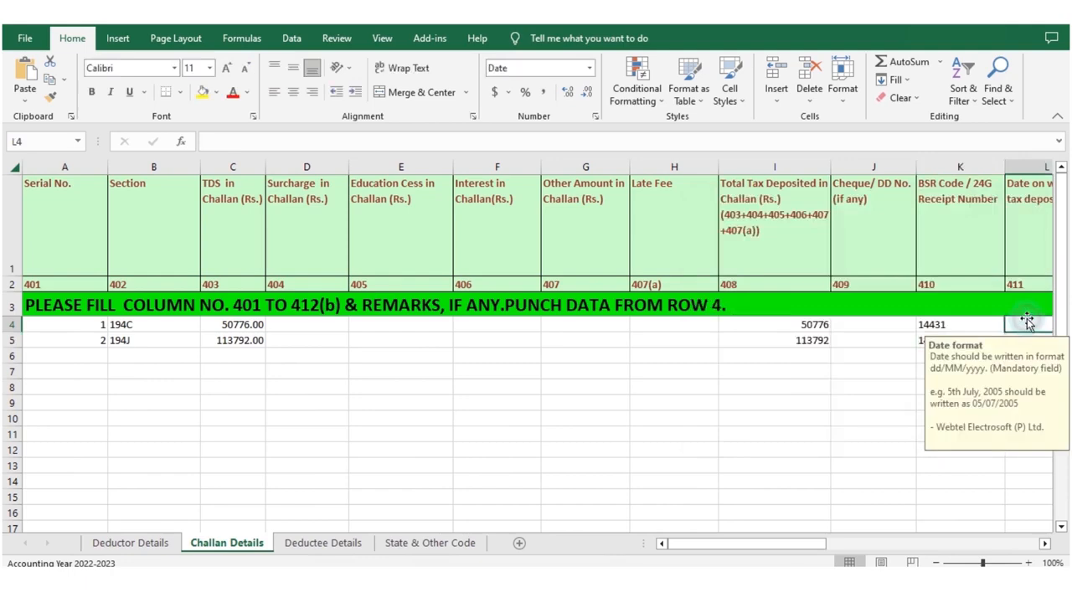
key("Right")
key("Left")
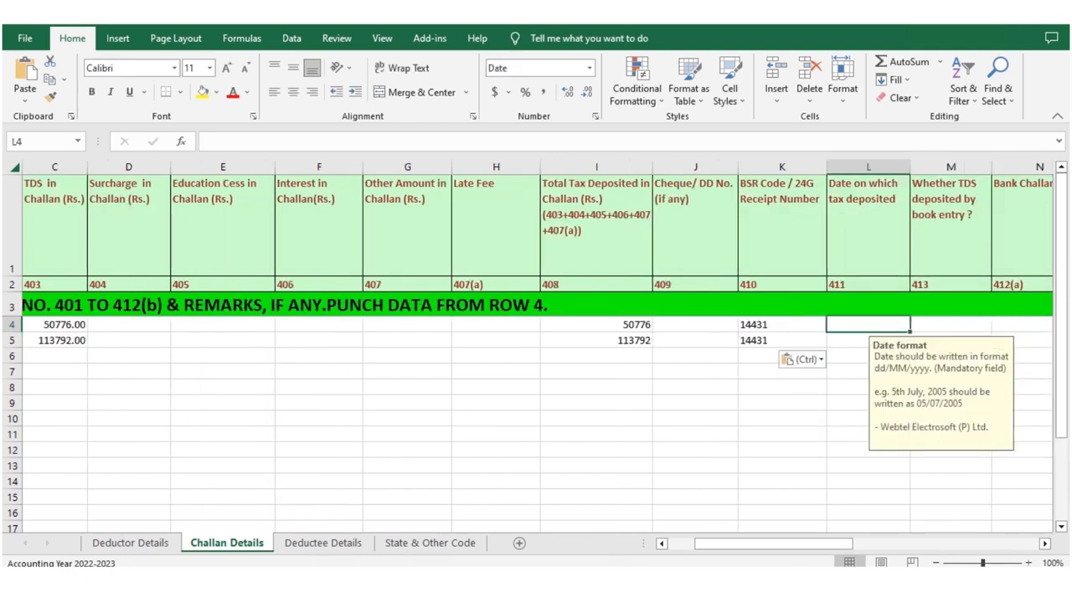
key("alt+Tab")
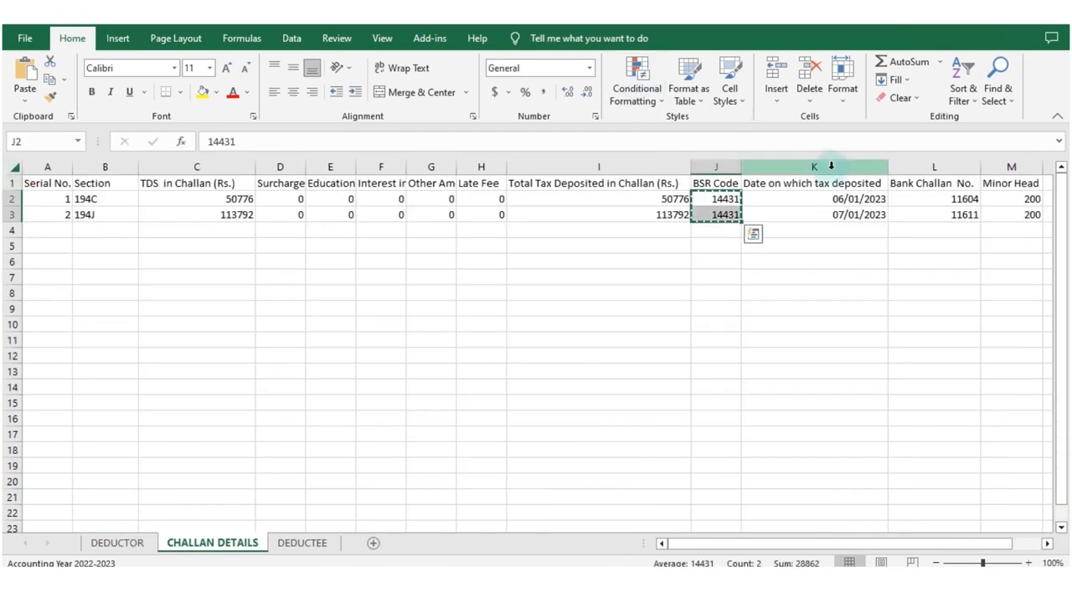
left_click_drag(813, 200, 813, 213)
key("ctrl+c")
key("alt+Tab")
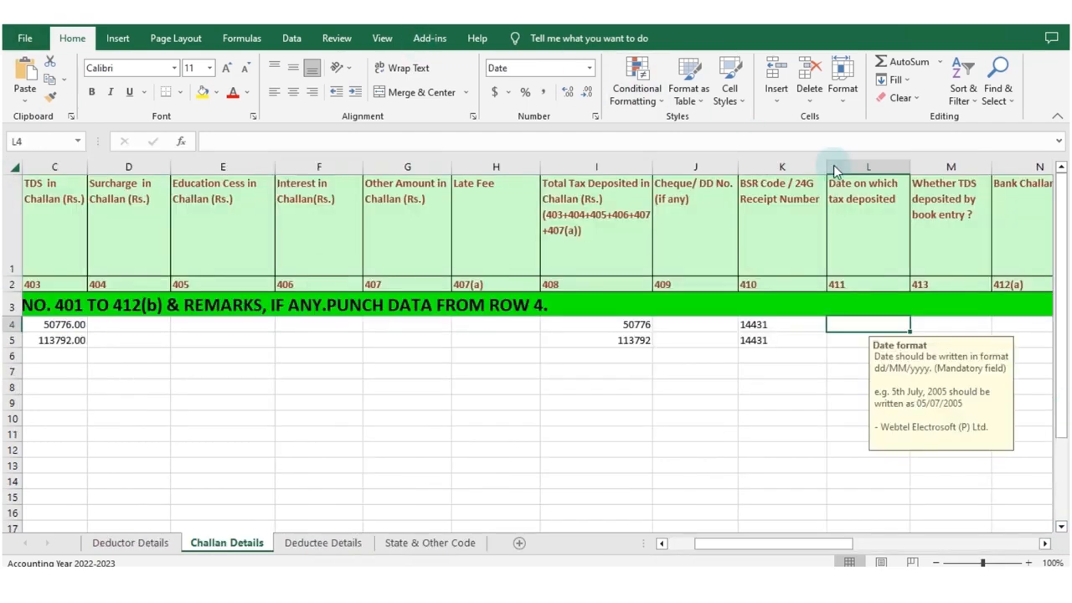
right_click(877, 322)
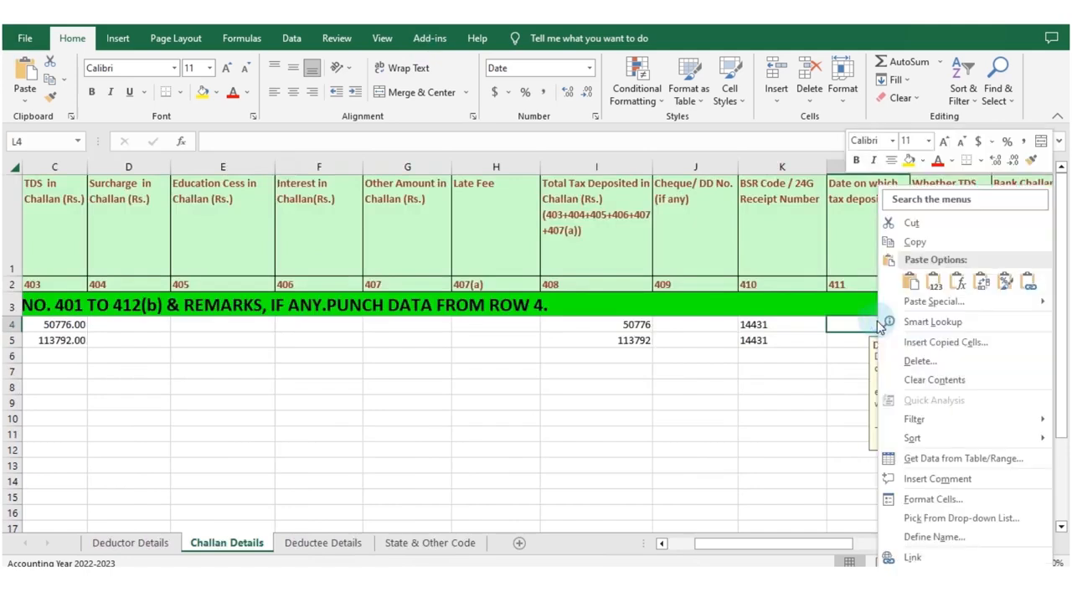
left_click(930, 301)
left_click(763, 275)
left_click(962, 427)
Enter N for TDS deposited by book entry in M4 and M5, and move to Bank Challan No. cell N4.
left_click(951, 323)
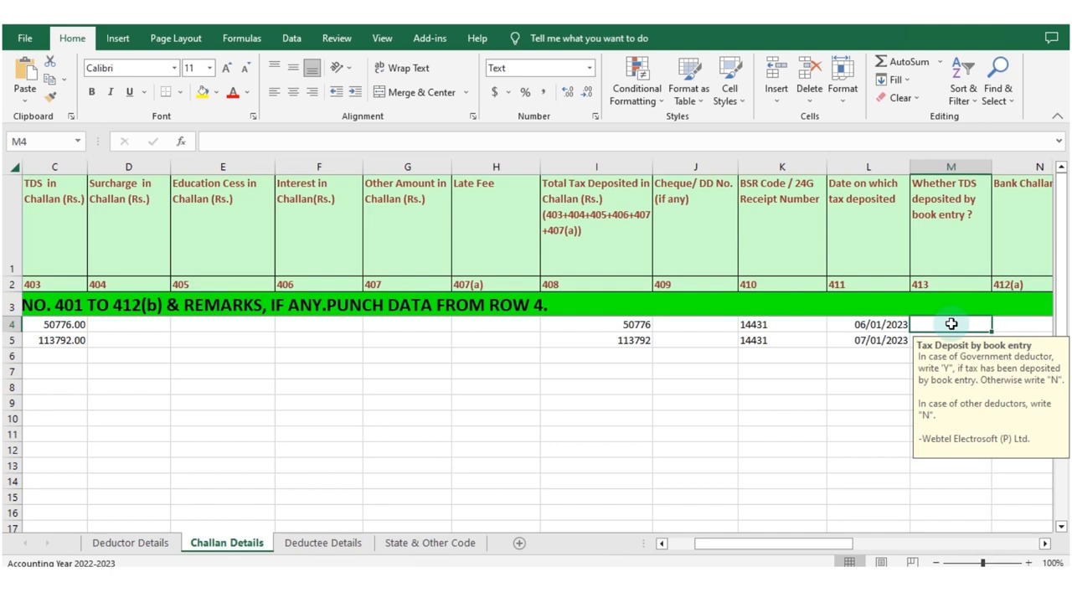
type("N")
key("Return")
type("N")
key("Right")
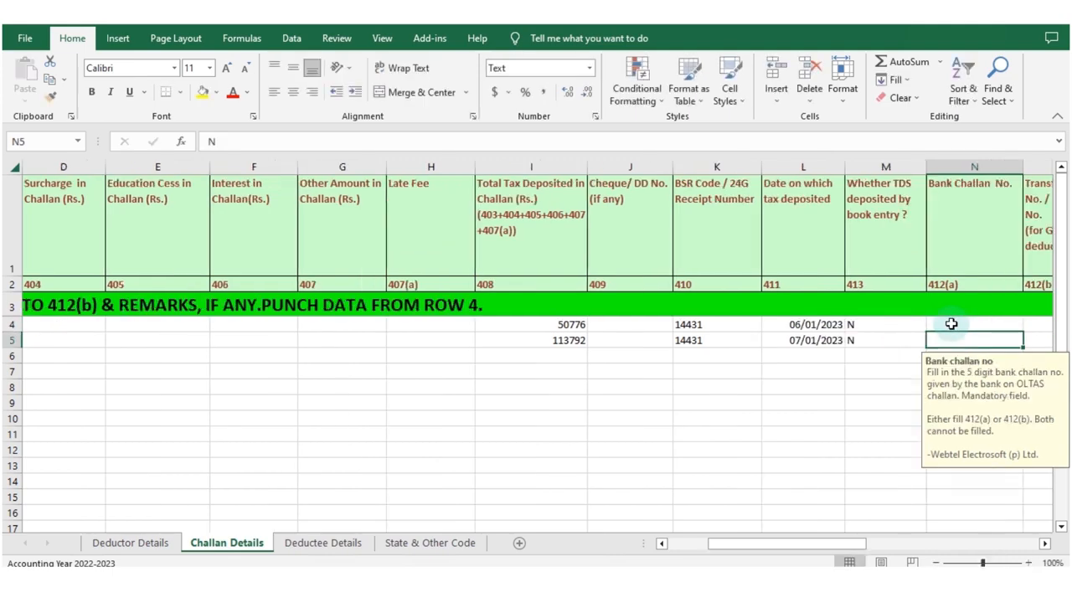
key("Up")
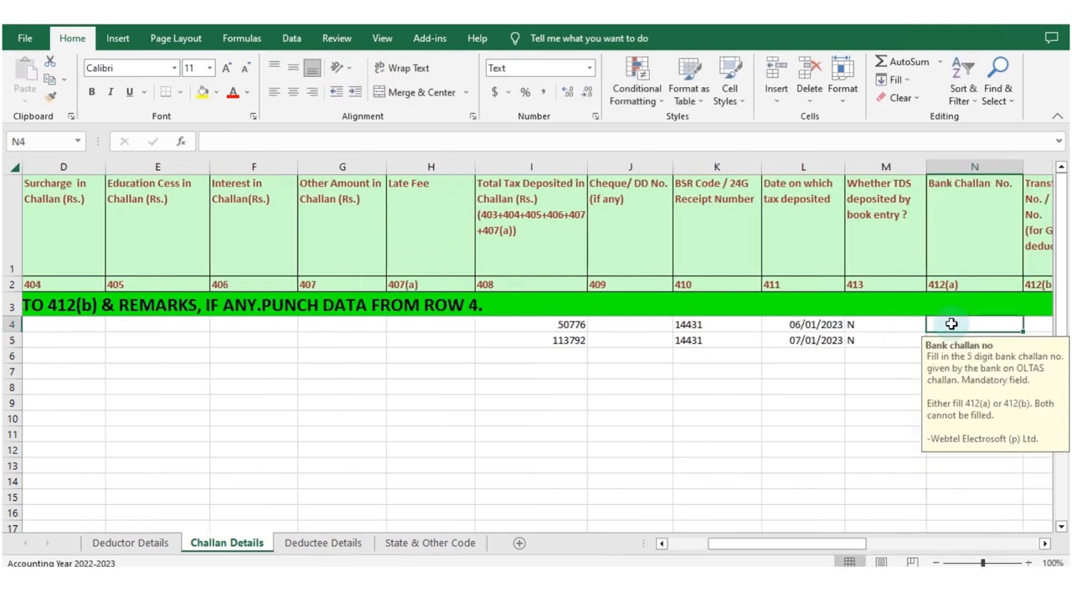
Copy the Bank Challan No. entries (L2:L3) from RAW Data's CHALLAN DETAILS sheet and paste them from N4 in Challan Details.
key("alt+Tab")
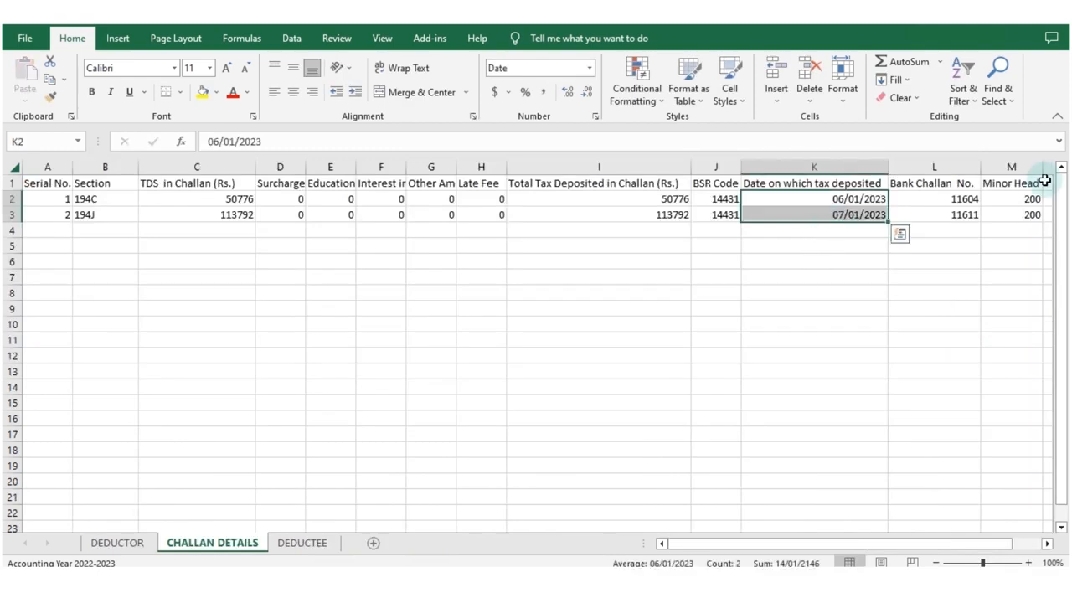
left_click_drag(945, 200, 946, 211)
key("ctrl+c")
key("alt+Tab")
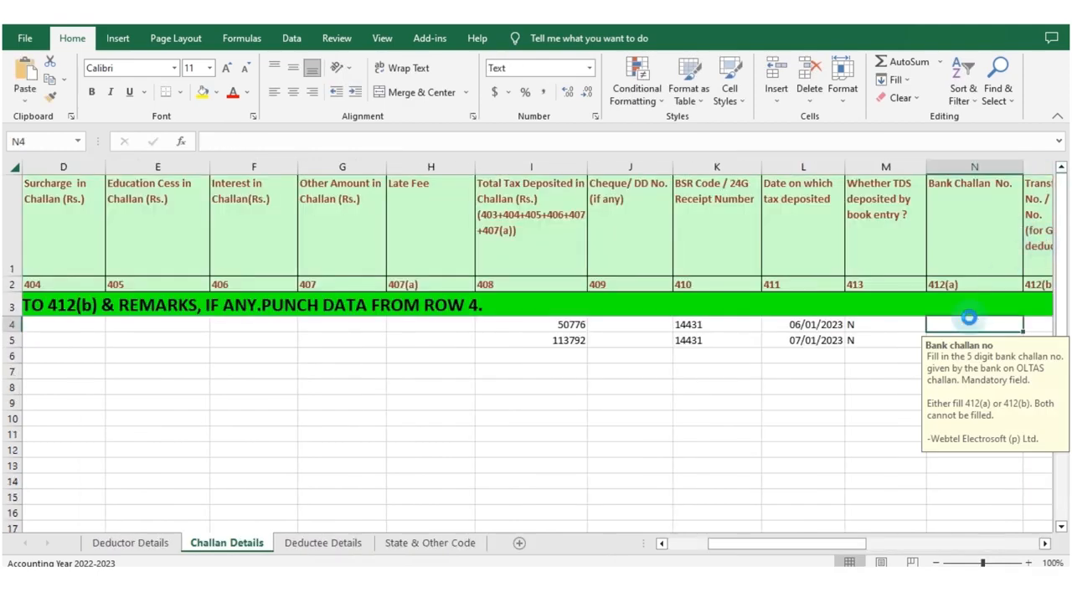
key("ctrl+v")
Leave the transfer voucher and remarks cells blank and enter Minor Head 200 in Q4 and Q5 of Challan Details.
left_click(1038, 324)
key("Right")
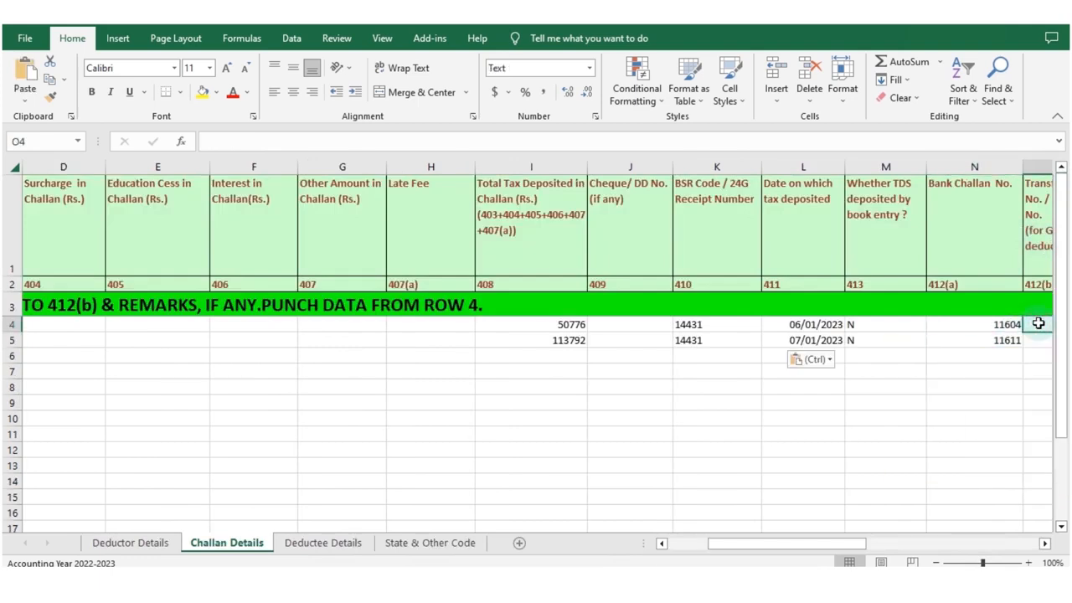
key("Left")
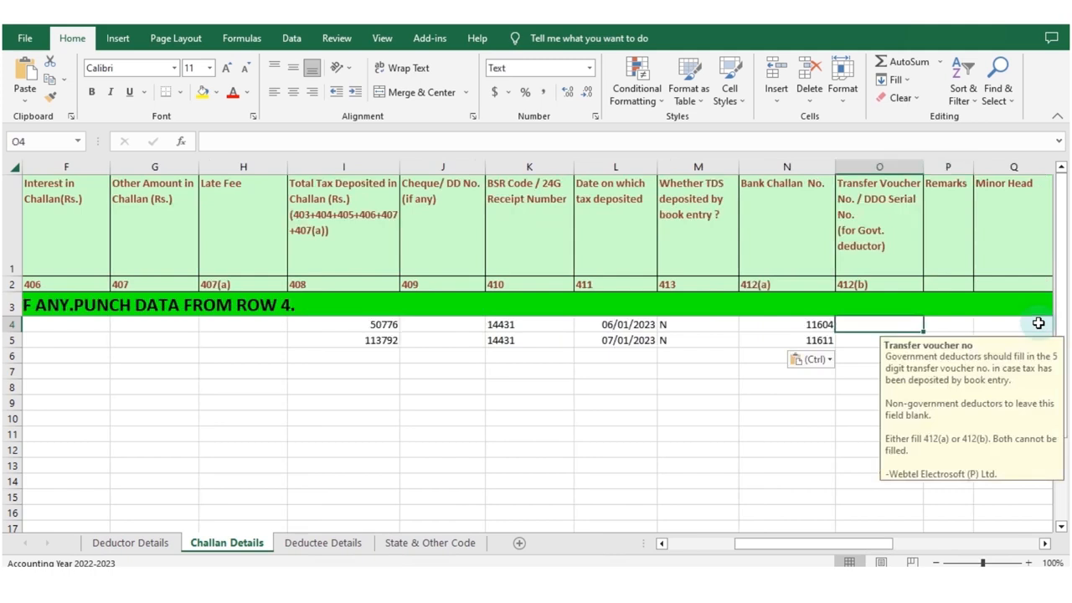
key("Right")
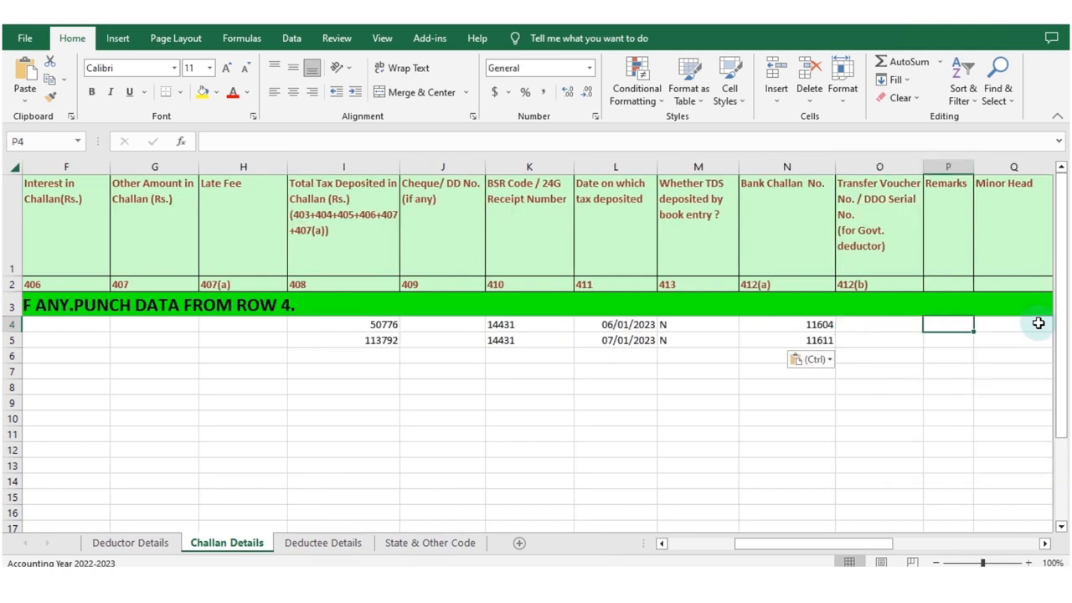
key("Right")
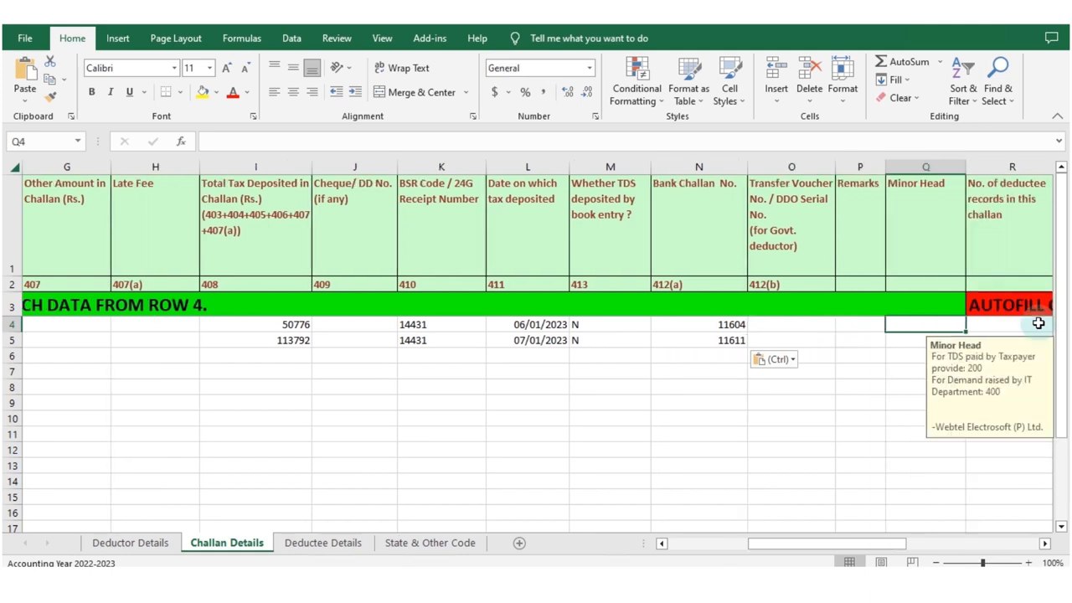
type("200")
key("Return")
type("200")
key("Return")
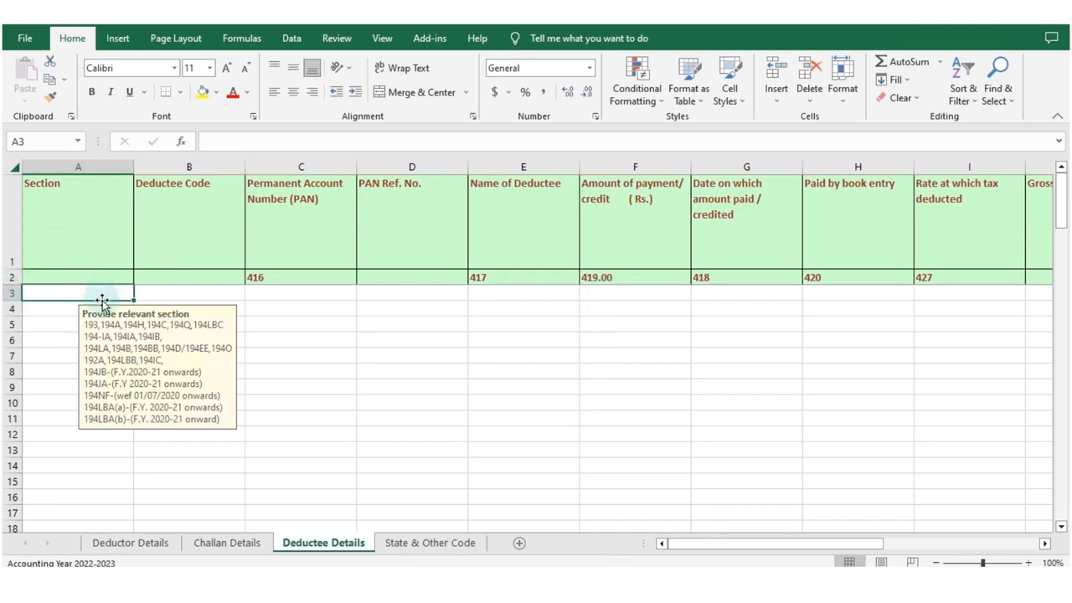
Examine the field guidance in Deductee Details for Deductee Code through Rate at which tax deducted (columns B to I).
left_click(180, 295)
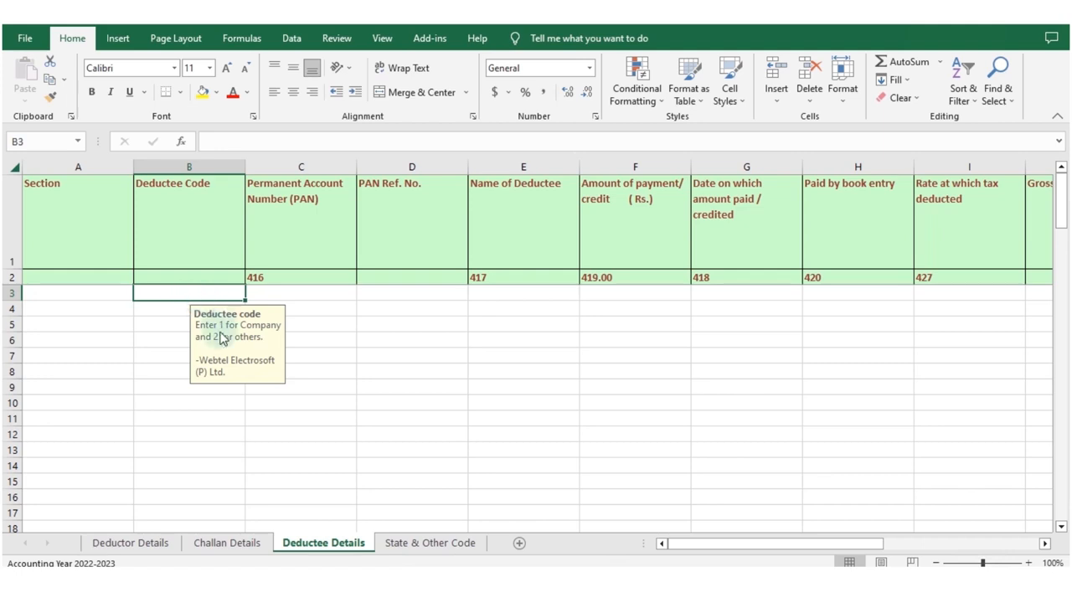
left_click(280, 290)
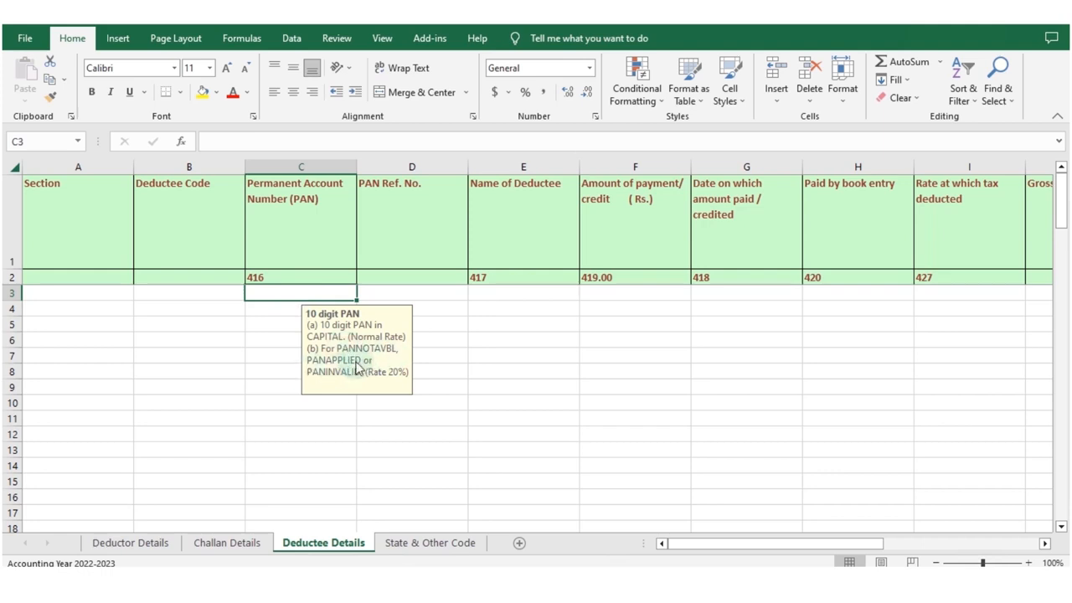
left_click(419, 300)
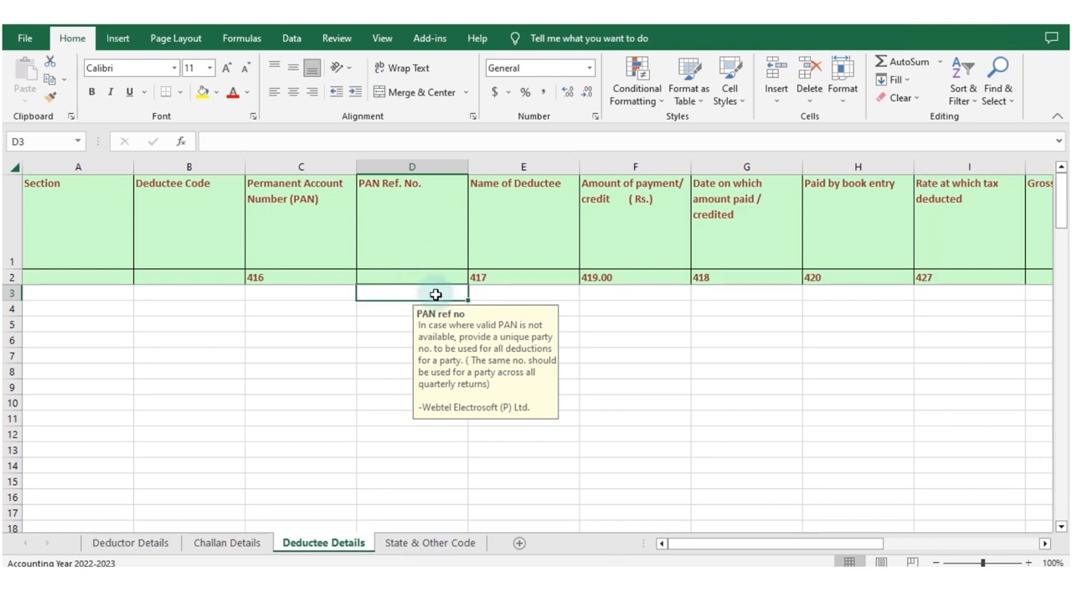
left_click(506, 292)
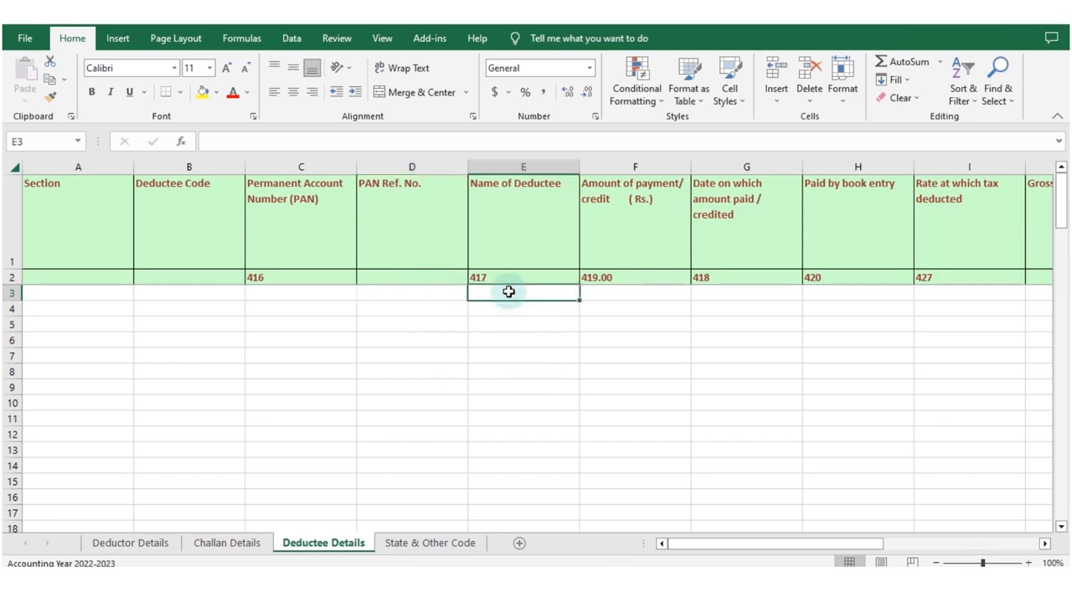
left_click(546, 257)
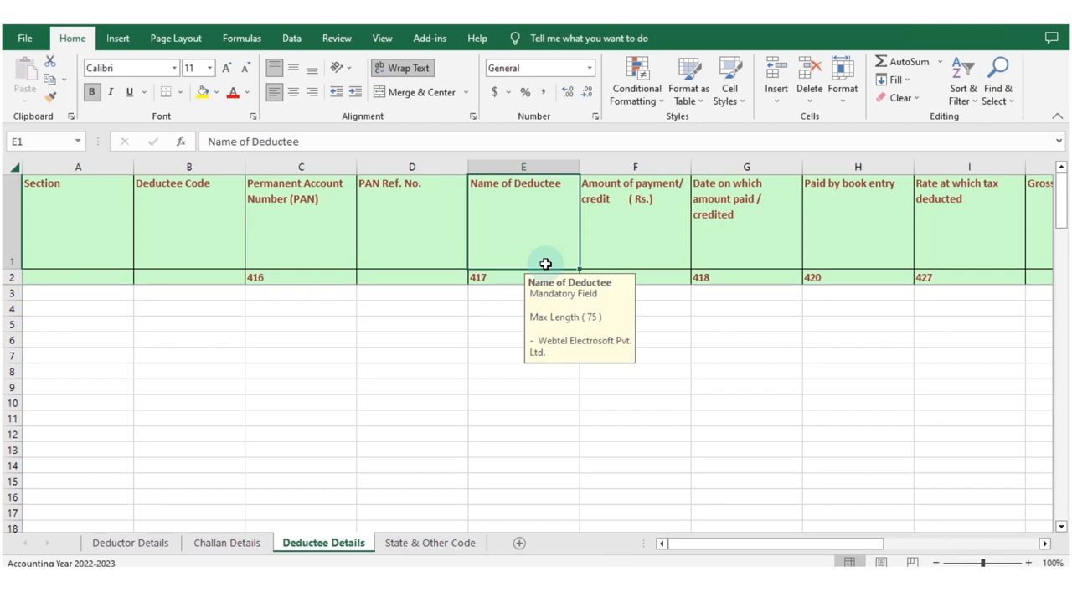
left_click(624, 232)
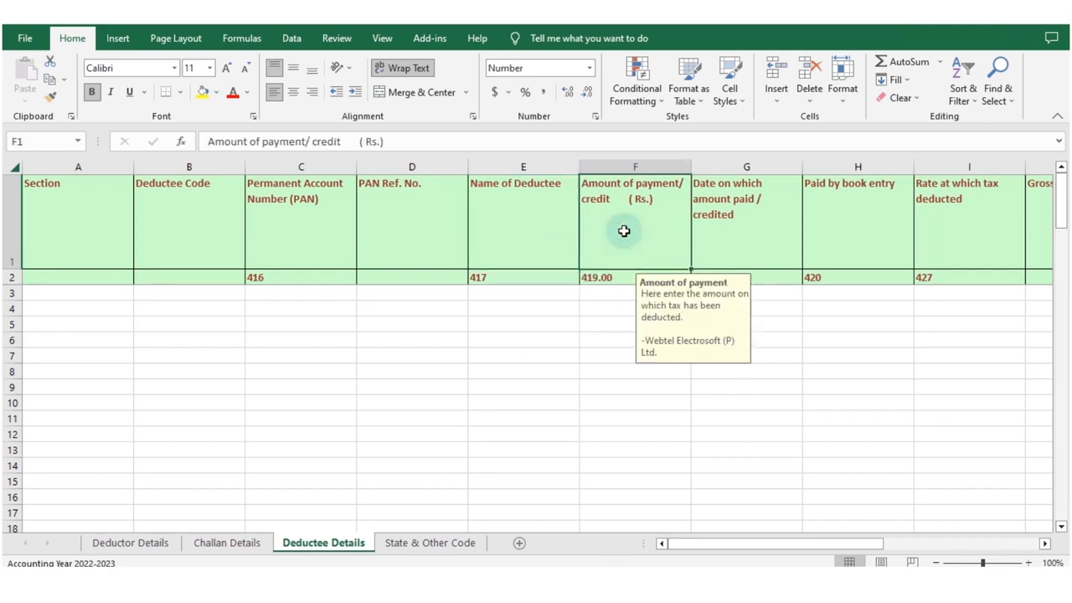
left_click(719, 229)
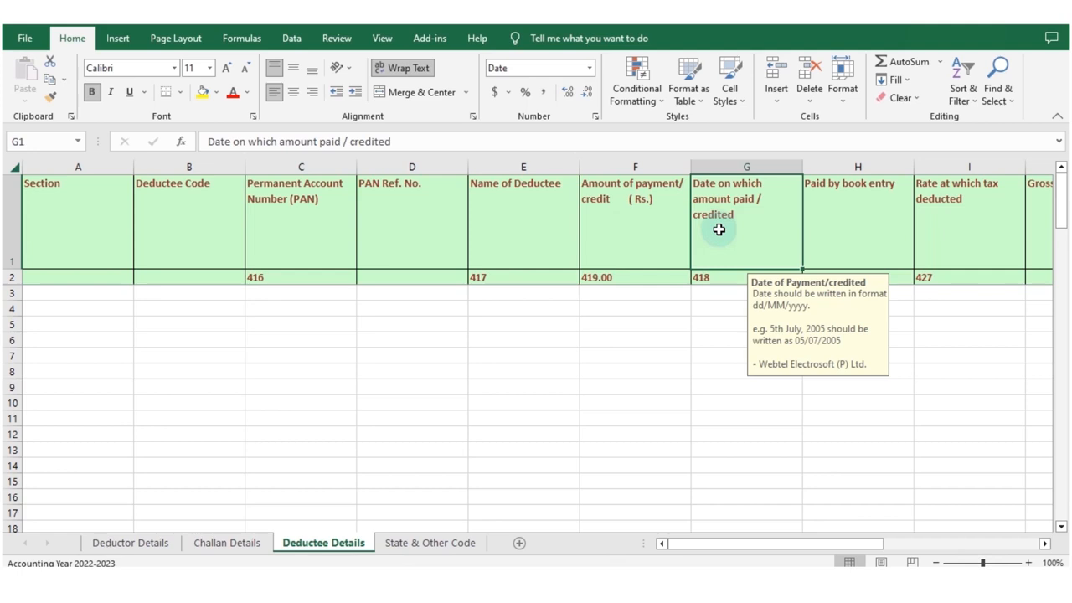
left_click(882, 220)
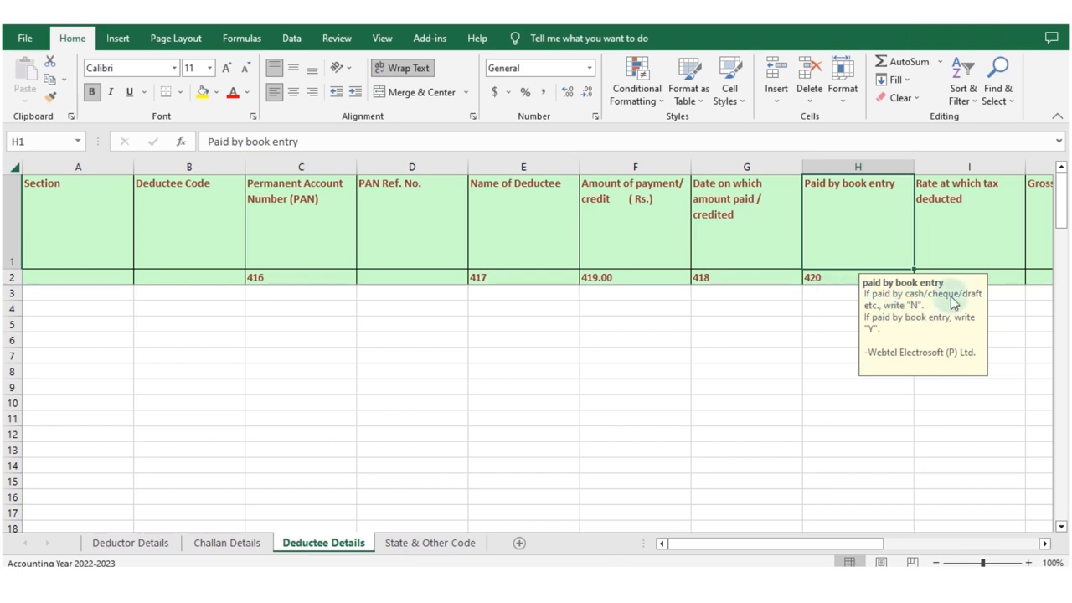
left_click(1001, 292)
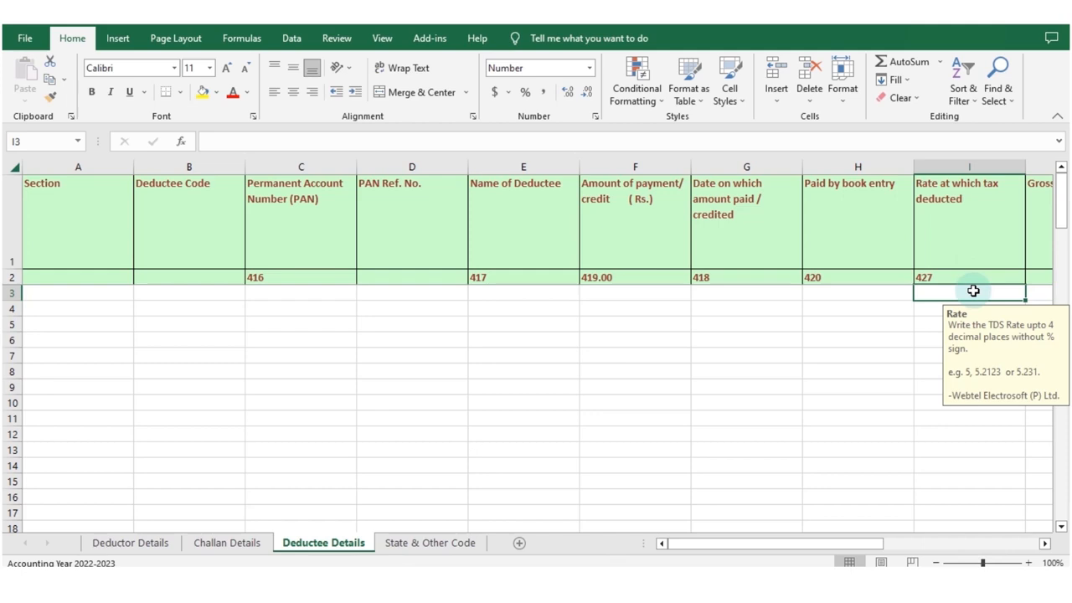
Copy the Section and Deductee Code entries (A2:B65) from RAW Data's DEDUCTEE sheet and paste them as values from A3 in Deductee Details.
left_click(99, 291)
mouse_move(533, 559)
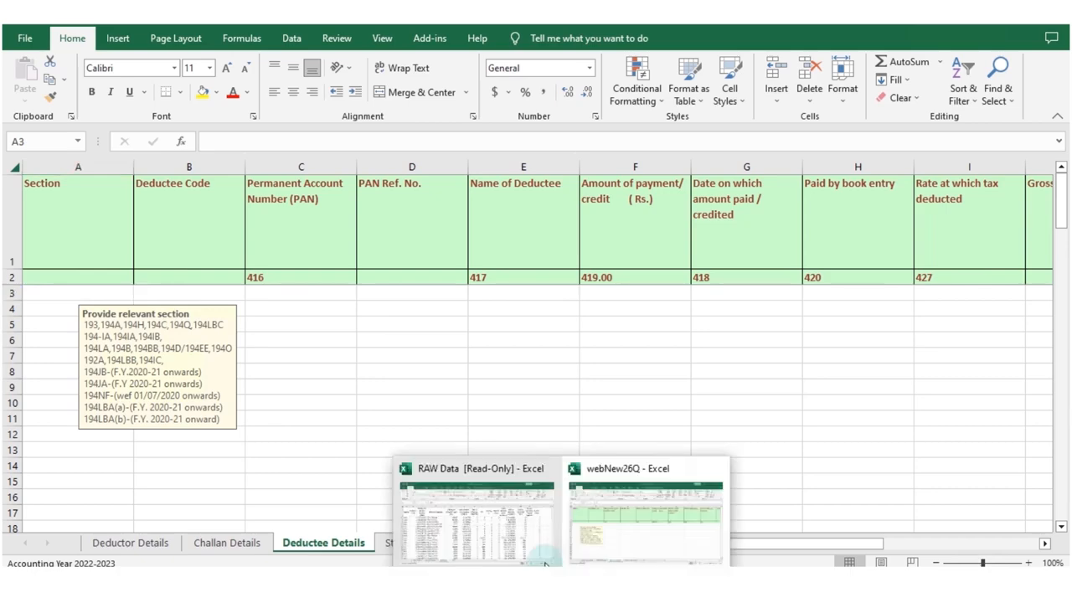
left_click(470, 489)
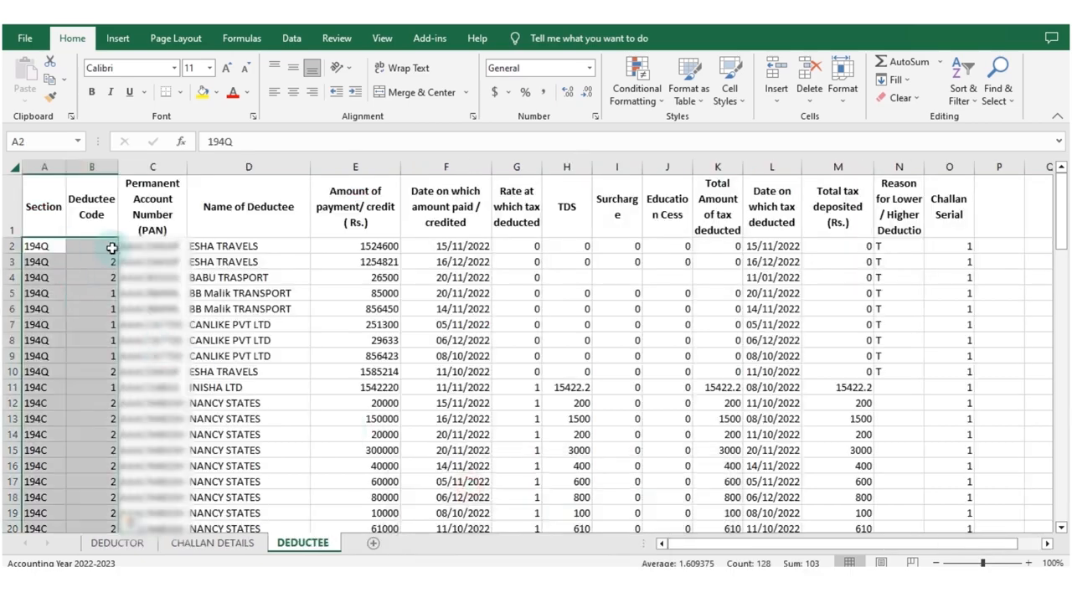
key("ctrl+c")
key("alt+Tab")
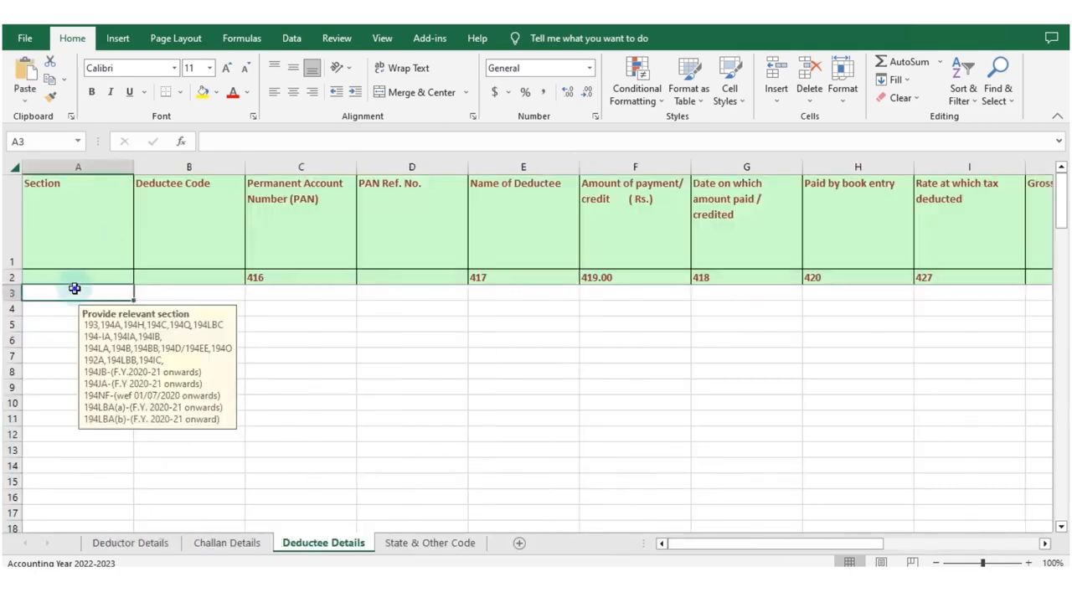
right_click(74, 288)
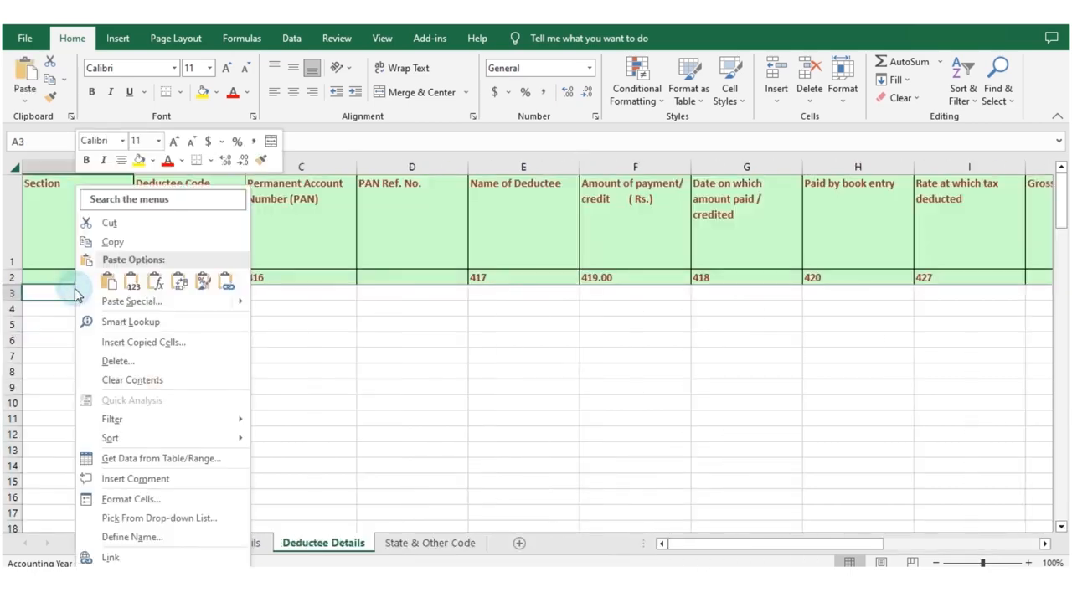
left_click(130, 285)
Copy the deductees' PAN entries (C2:C65) from RAW Data's DEDUCTEE sheet and paste them from C3 in Deductee Details.
left_click(287, 294)
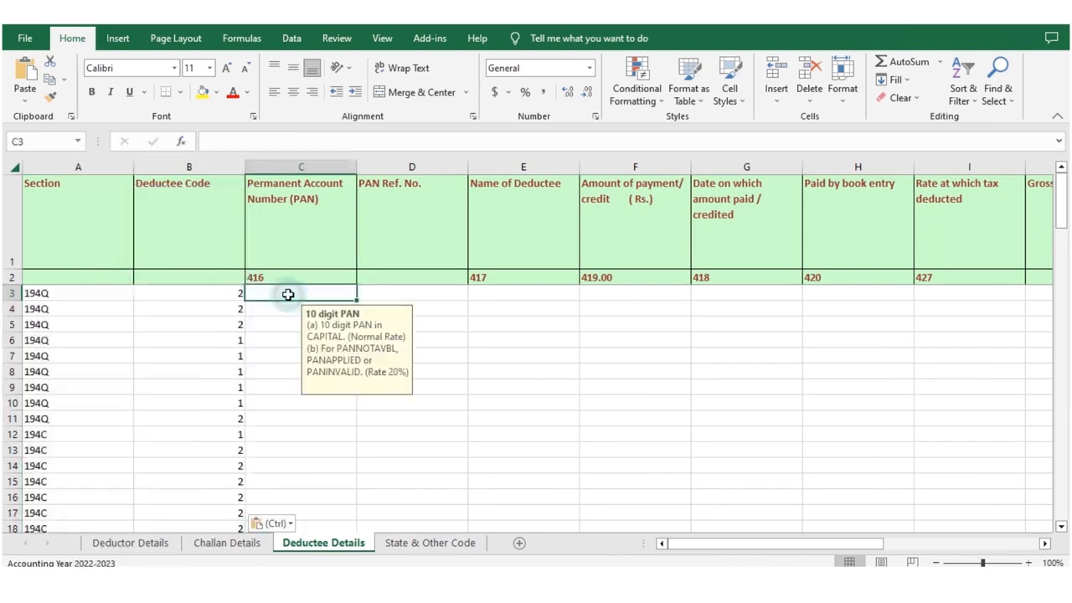
key("alt+Tab")
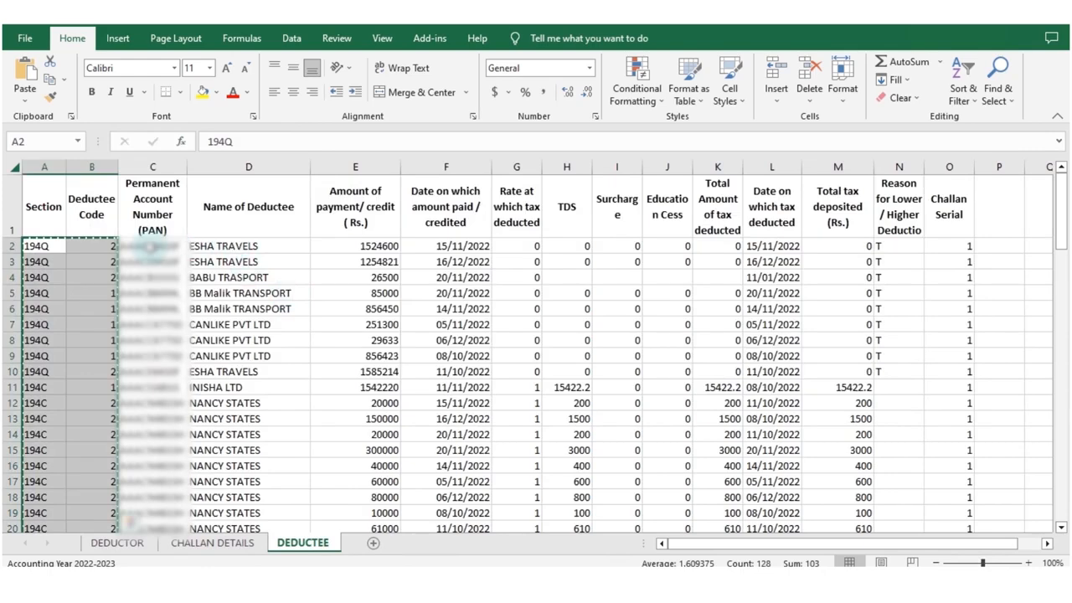
left_click(150, 248)
left_click_drag(150, 247, 167, 295)
key("ctrl+c")
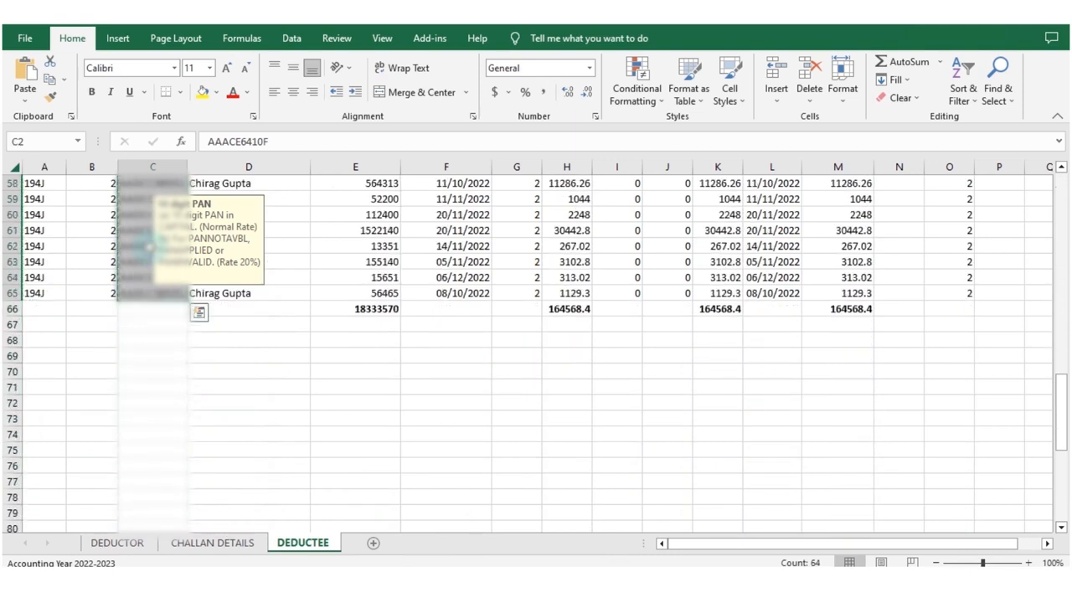
key("alt+Tab")
key("ctrl+v")
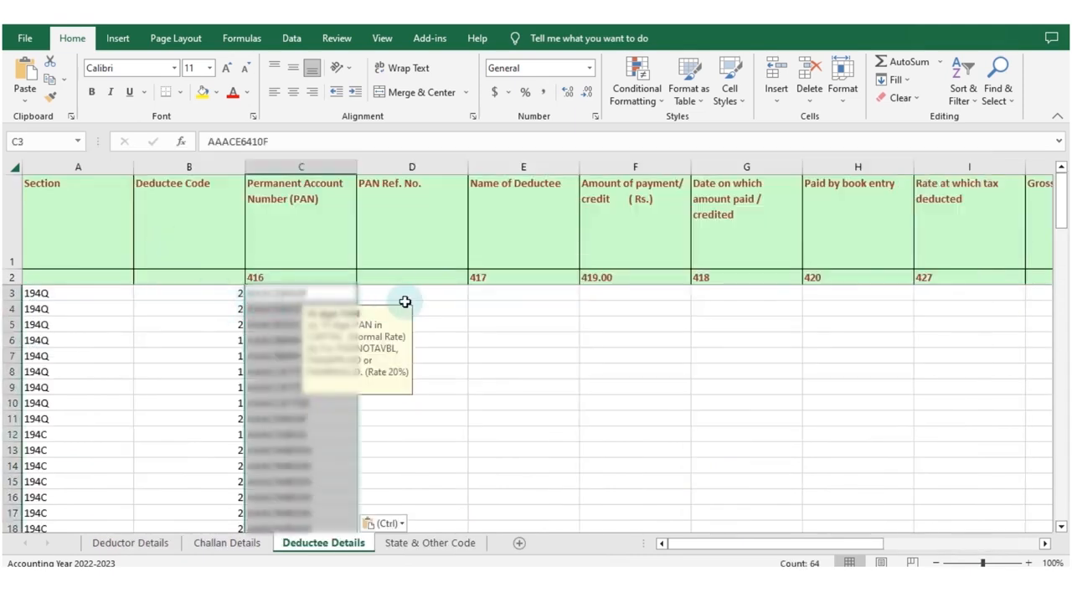
Leave PAN Ref. No. blank, then copy the deductee names (D2:D65) from RAW Data's DEDUCTEE sheet and paste them as values from E3 in Deductee Details.
left_click(402, 292)
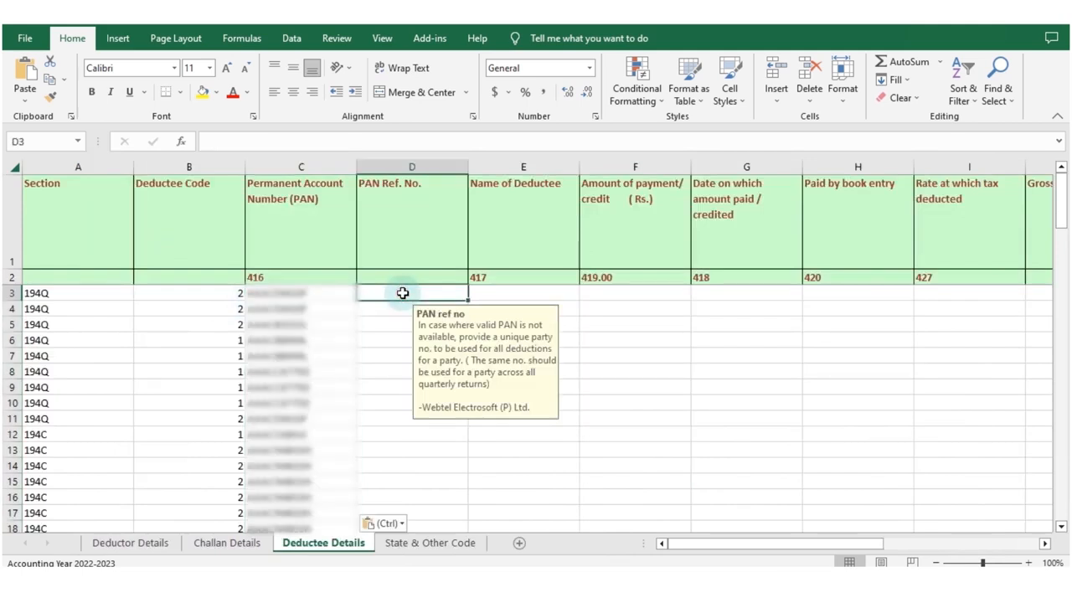
left_click(517, 292)
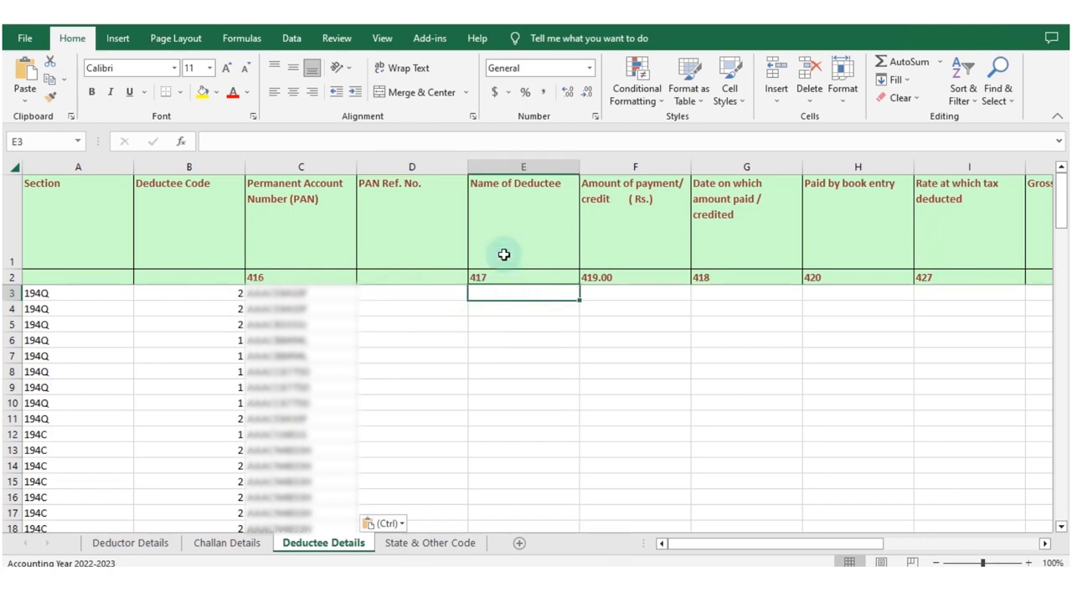
key("alt+Tab")
scroll(421, 269, "up", 11)
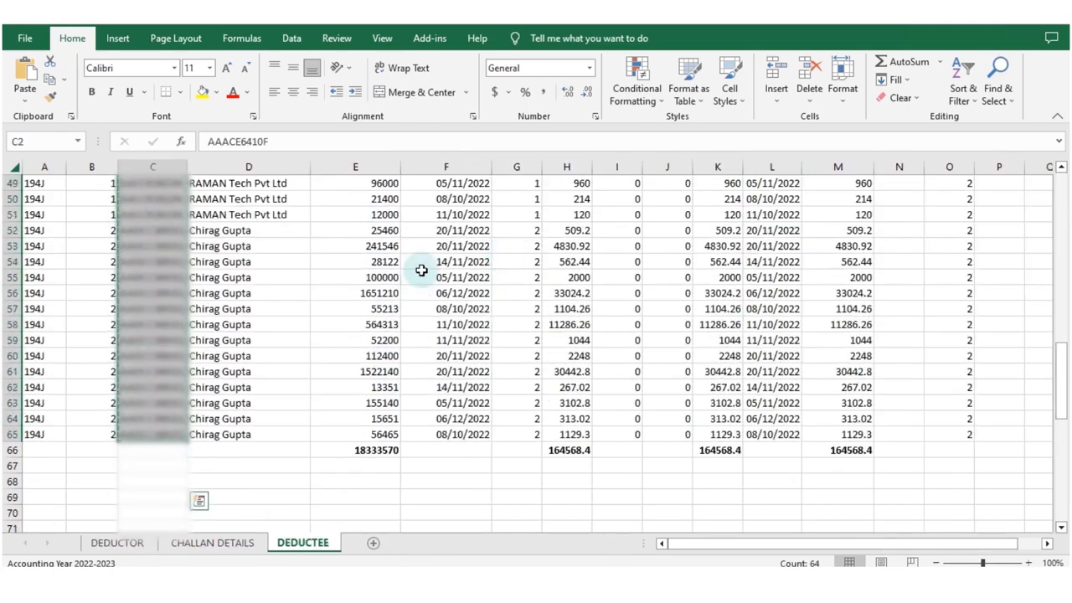
scroll(423, 262, "up", 8)
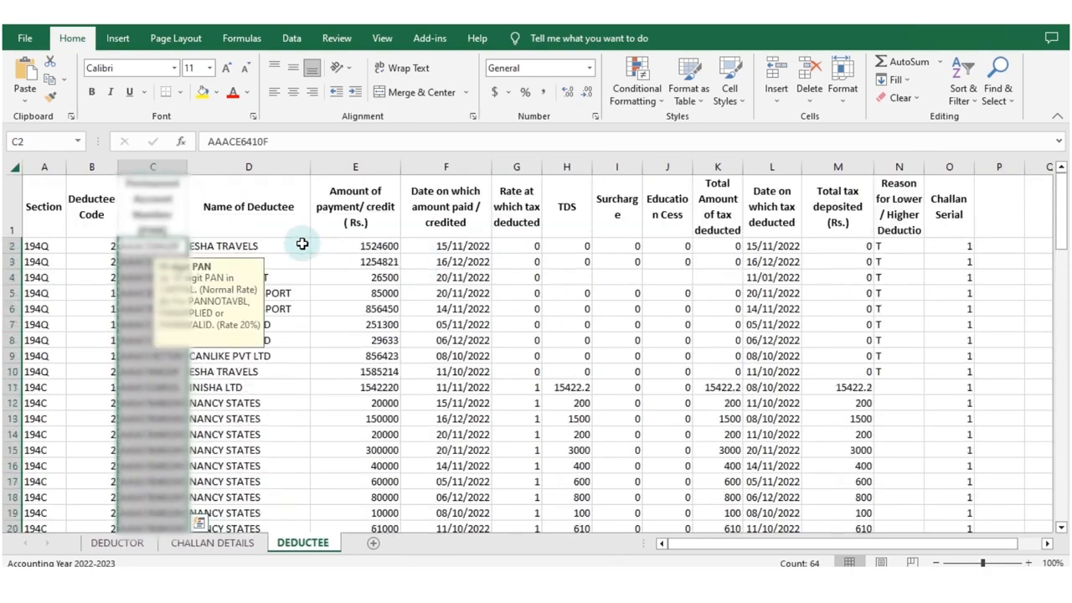
left_click(302, 244)
key("shift+Down")
key("shift+Down")
key("shift+Down")
key("shift+Down")
key("shift+Down")
key("shift+Down")
key("shift+Down")
key("shift+Down")
key("shift+Down")
key("shift+Down")
key("shift+Down")
key("shift+Down")
key("shift+Down")
key("shift+Down")
key("shift+Down")
key("shift+Down")
key("shift+Down")
key("shift+Down")
key("shift+Down")
key("shift+Down")
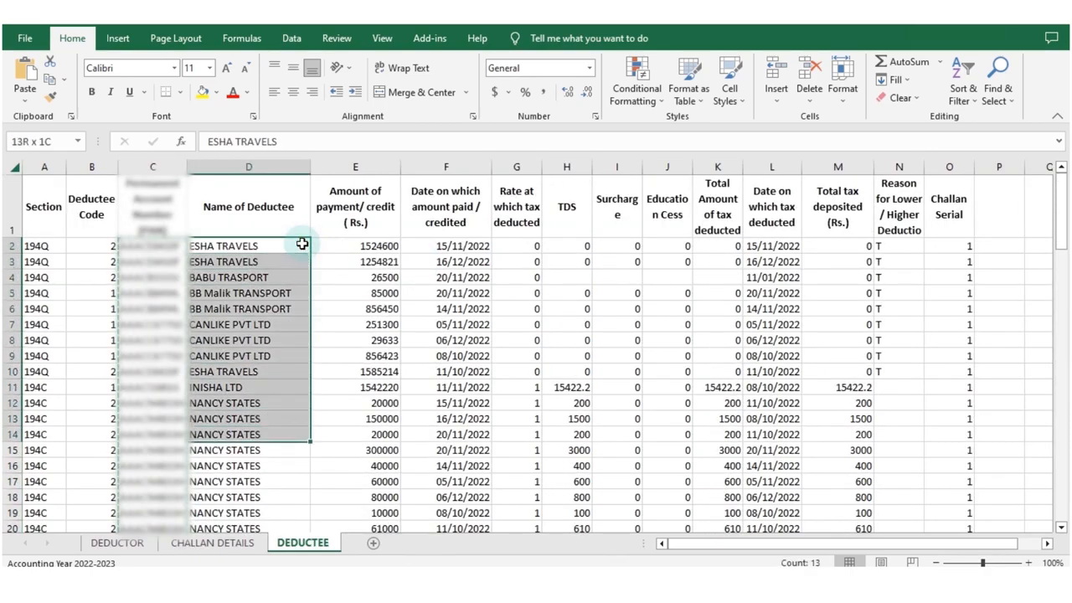
key("shift+Down")
key("shift+Down")
key("shift+Down")
key("shift+Down")
key("shift+Down")
key("shift+Down")
key("shift+Down")
key("shift+Down")
key("shift+Down")
key("shift+Down")
key("shift+Down")
key("shift+Down")
key("shift+Down")
key("shift+Down")
key("shift+Down")
key("shift+Down")
key("shift+Down")
key("shift+Down")
key("shift+Down")
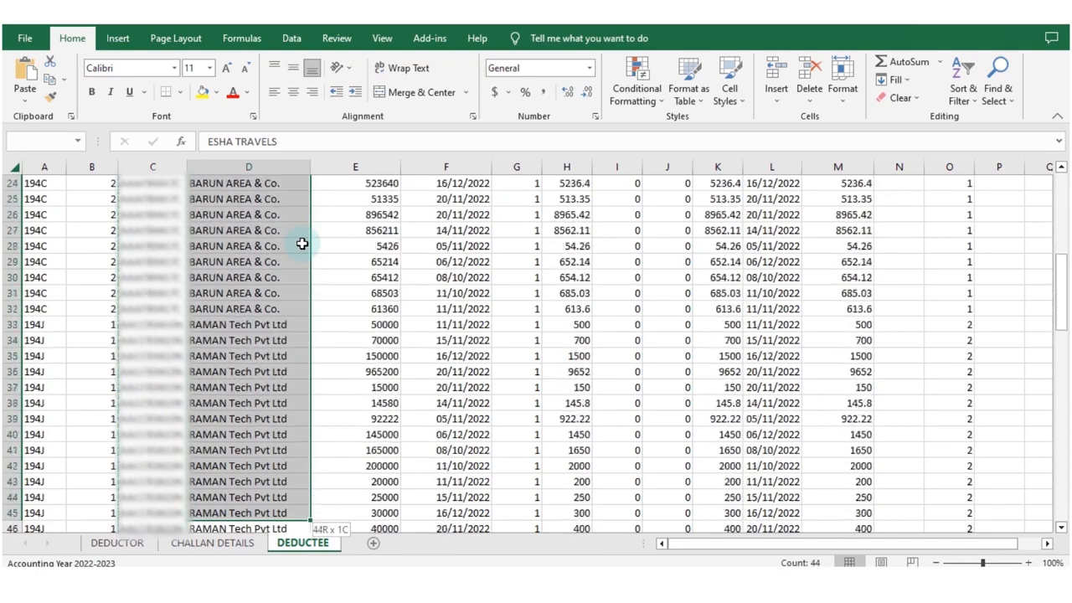
key("shift+Down")
key("shift+Down")
key("shift+Down")
key("shift+Down")
key("shift+Down")
key("shift+Down")
key("shift+Down")
key("shift+Down")
key("shift+Down")
key("shift+Down")
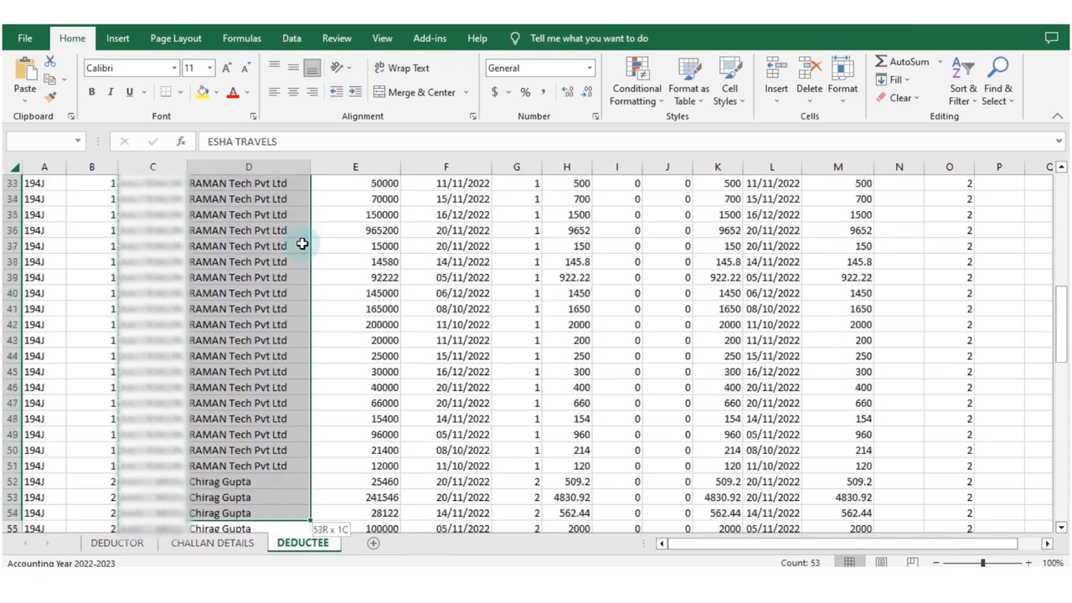
key("shift+Down")
key("shift+Down")
key("shift+Down")
key("shift+Down")
key("shift+Down")
key("shift+Down")
key("shift+Down")
key("shift+Down")
key("shift+Down")
key("shift+Down")
key("shift+Down")
key("shift+Down")
key("shift+Down")
key("shift+Down")
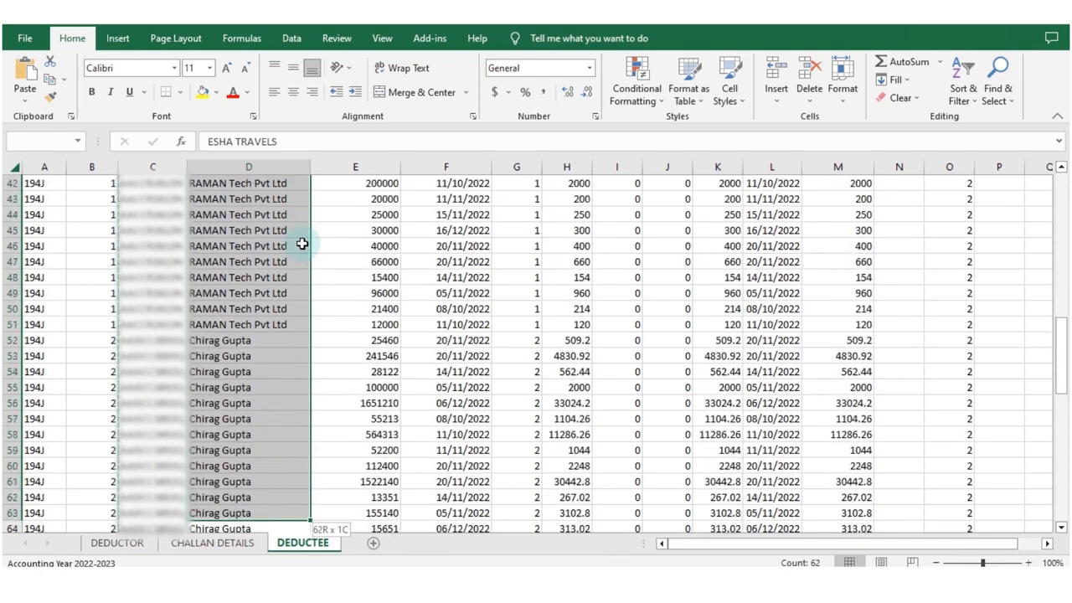
key("shift+Down")
key("shift+Down")
key("shift+Up")
key("shift+Up")
key("shift+Up")
key("shift+Up")
key("shift+Up")
key("shift+Up")
key("shift+Up")
key("shift+Up")
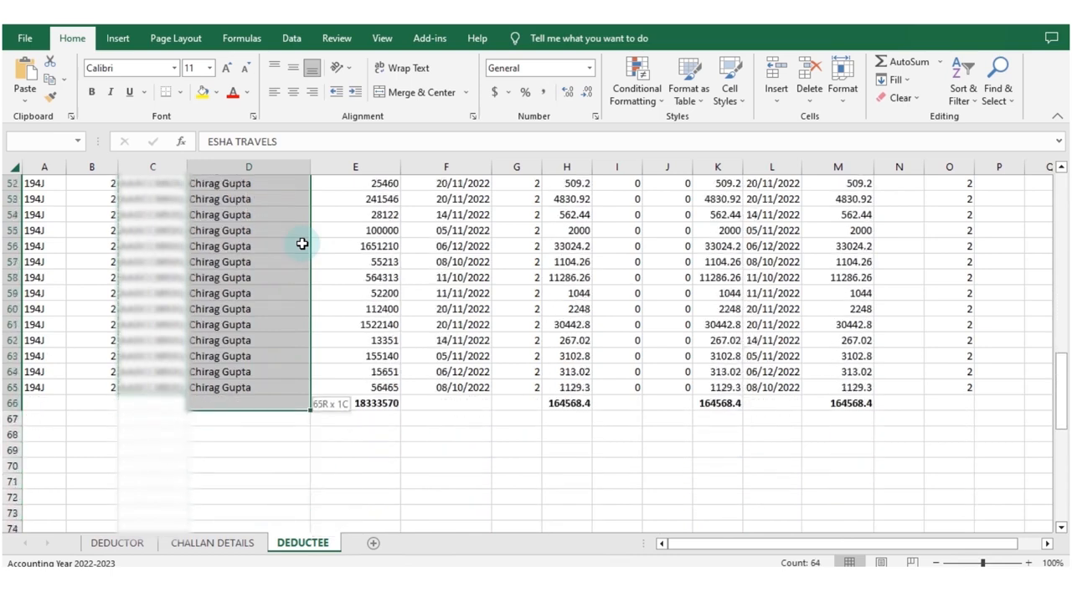
key("ctrl+c")
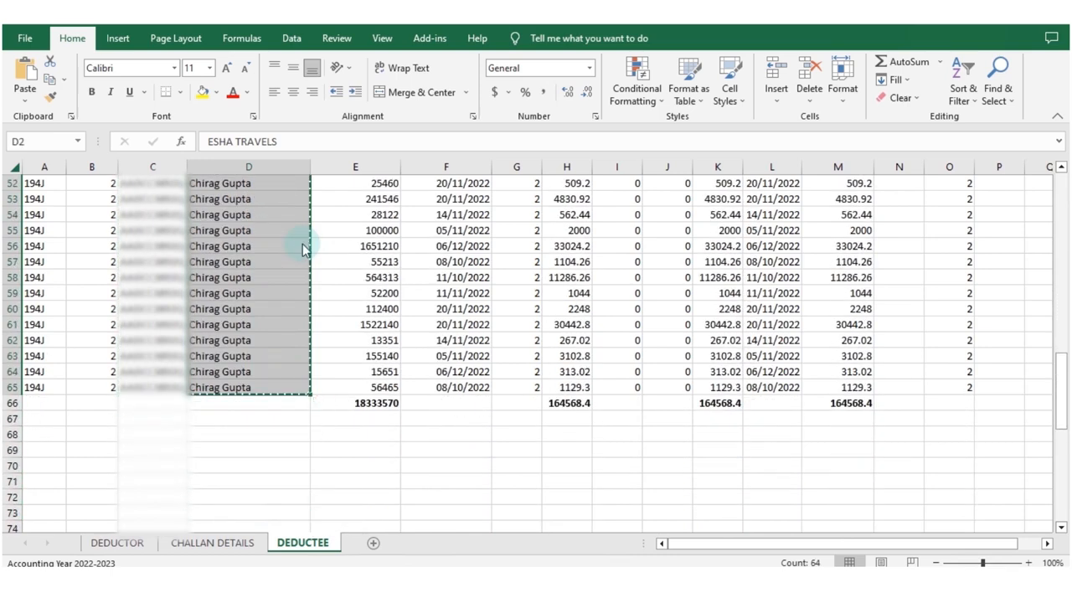
key("alt+Tab")
right_click(513, 291)
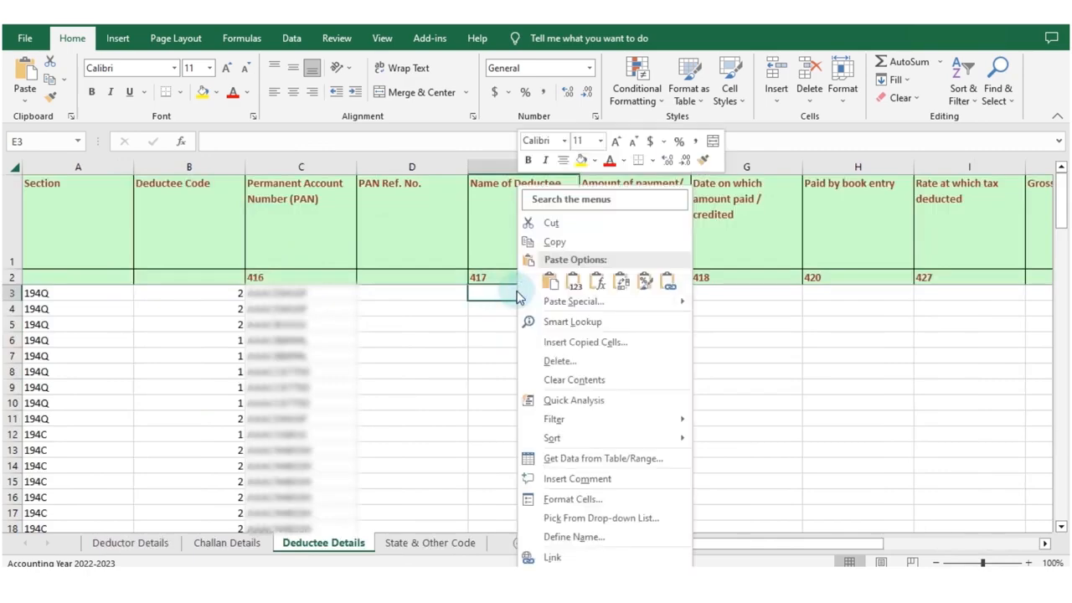
left_click(573, 281)
Copy the payment amounts (E2:E65) from RAW Data's DEDUCTEE sheet and paste them from F3 in Deductee Details.
left_click(630, 291)
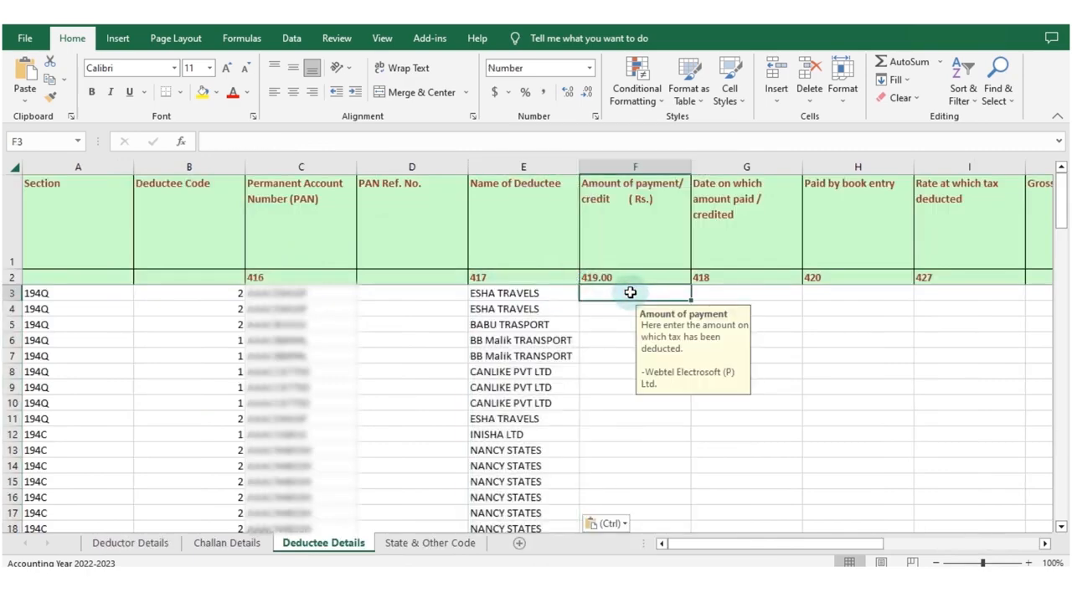
key("alt+Tab")
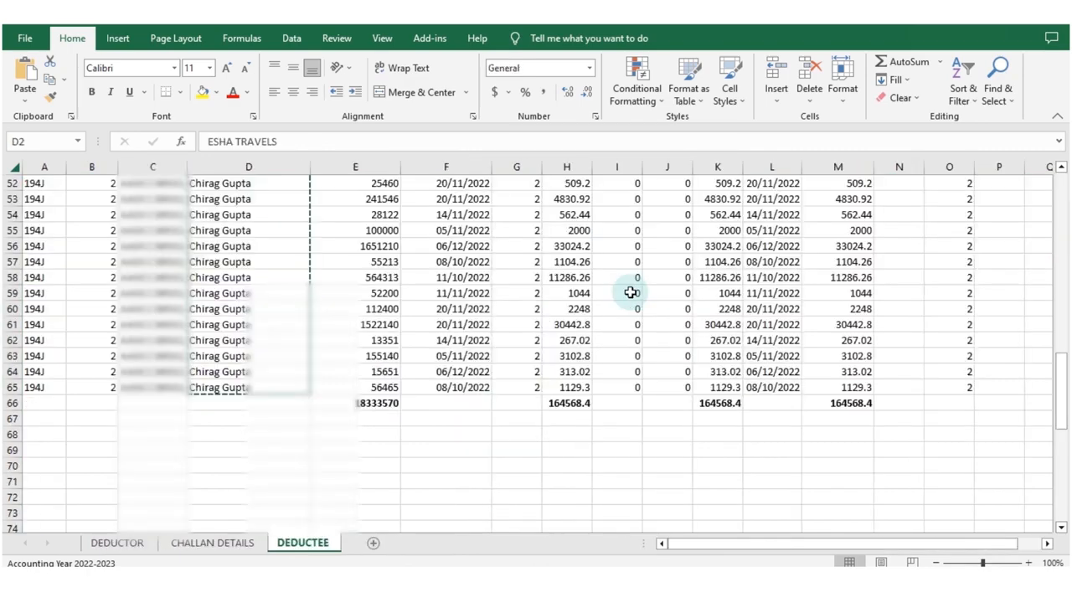
scroll(422, 259, "up", 11)
scroll(422, 258, "up", 6)
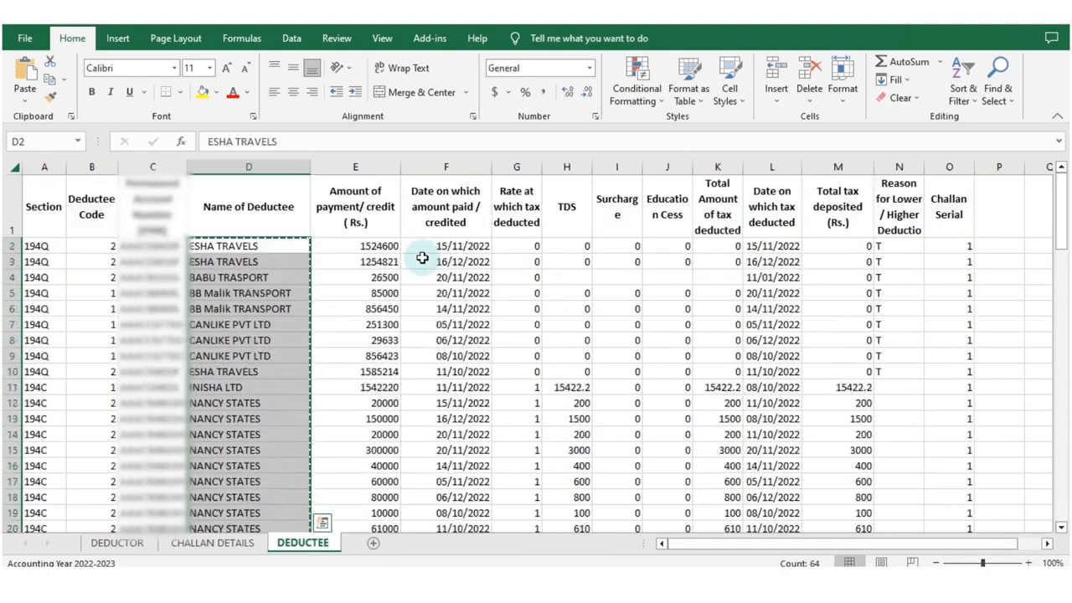
left_click_drag(383, 245, 379, 480)
key("ctrl+c")
key("alt+Tab")
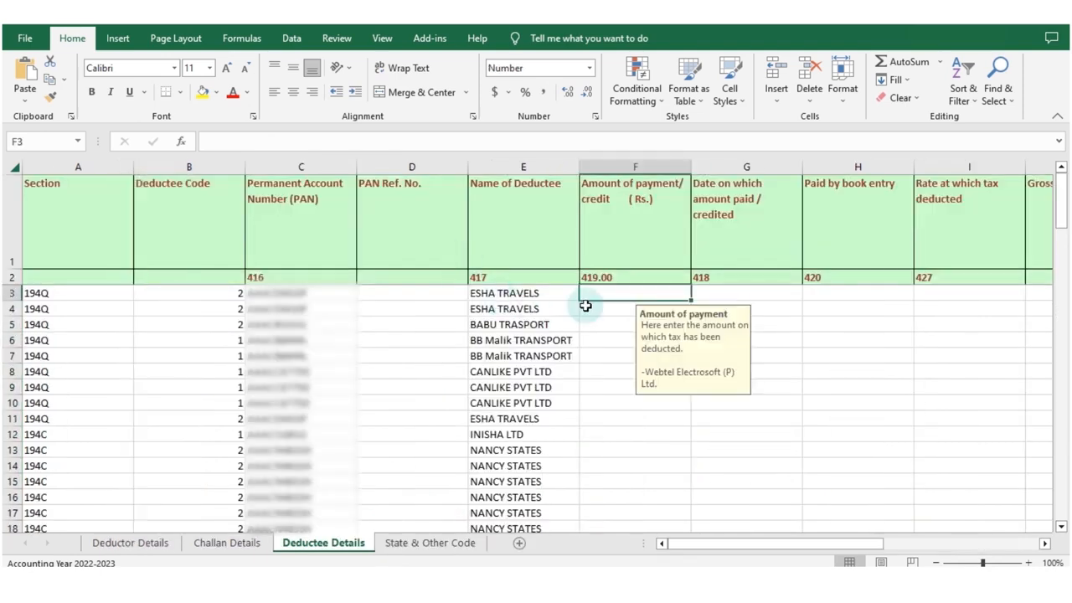
right_click(621, 292)
left_click(662, 284)
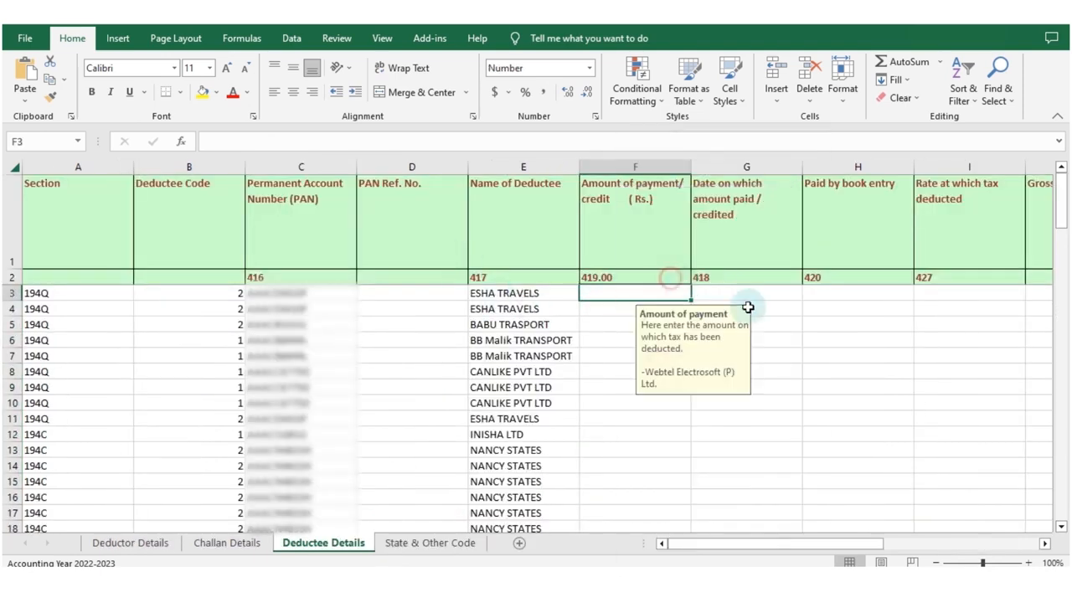
Copy the payment/credit dates (F2:F65) from RAW Data's DEDUCTEE sheet and paste them from G3 in Deductee Details.
key("alt+Tab")
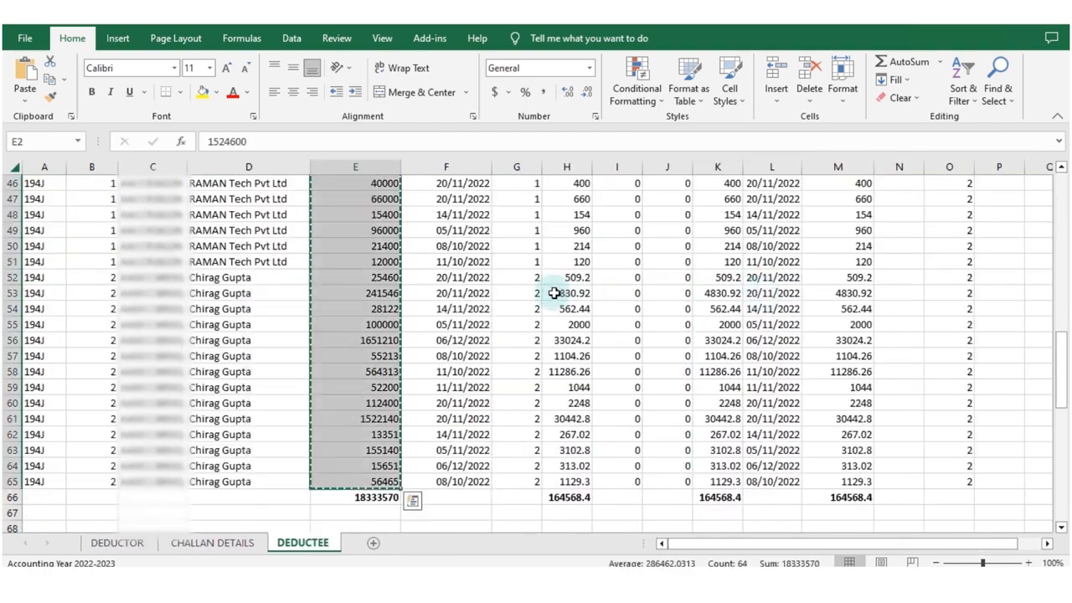
scroll(555, 335, "up", 15)
left_click_drag(453, 245, 459, 484)
key("ctrl+c")
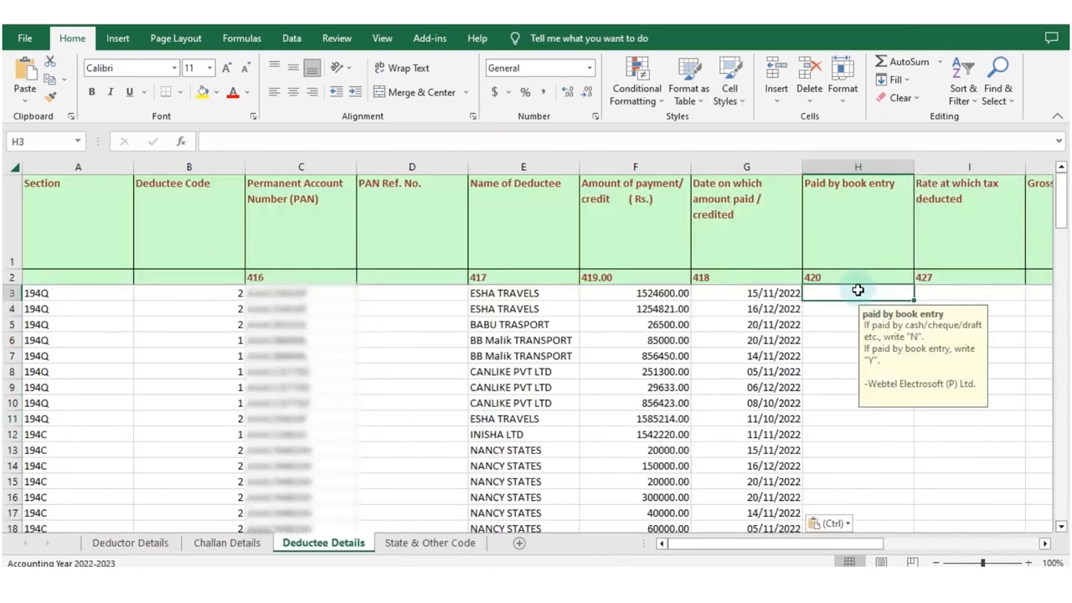
Enter N under Paid by book entry in H3 and fill it down through H66.
type("N")
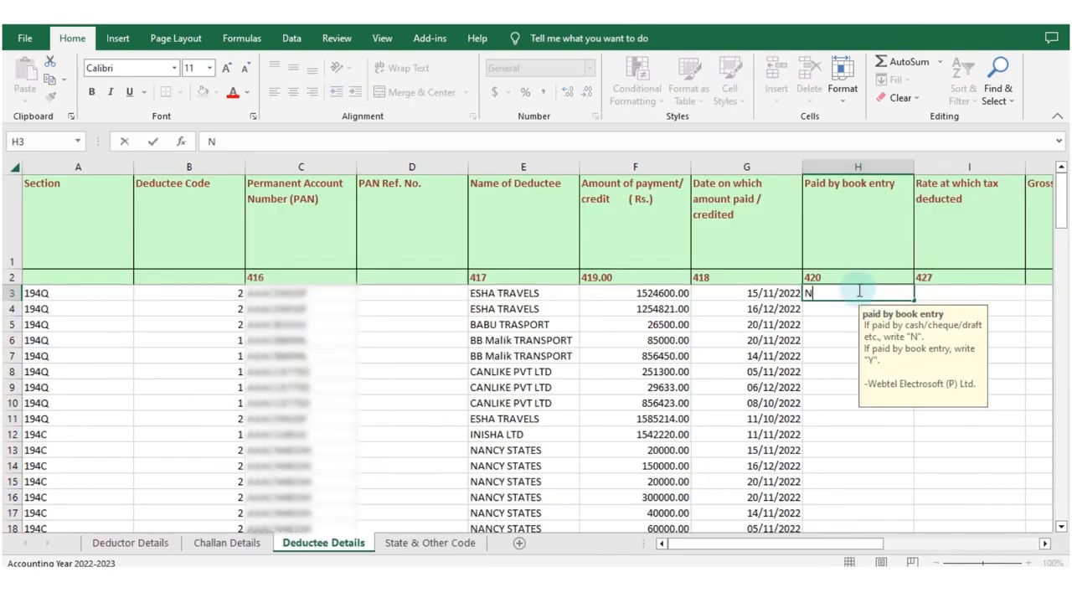
key("Return")
left_click(858, 290)
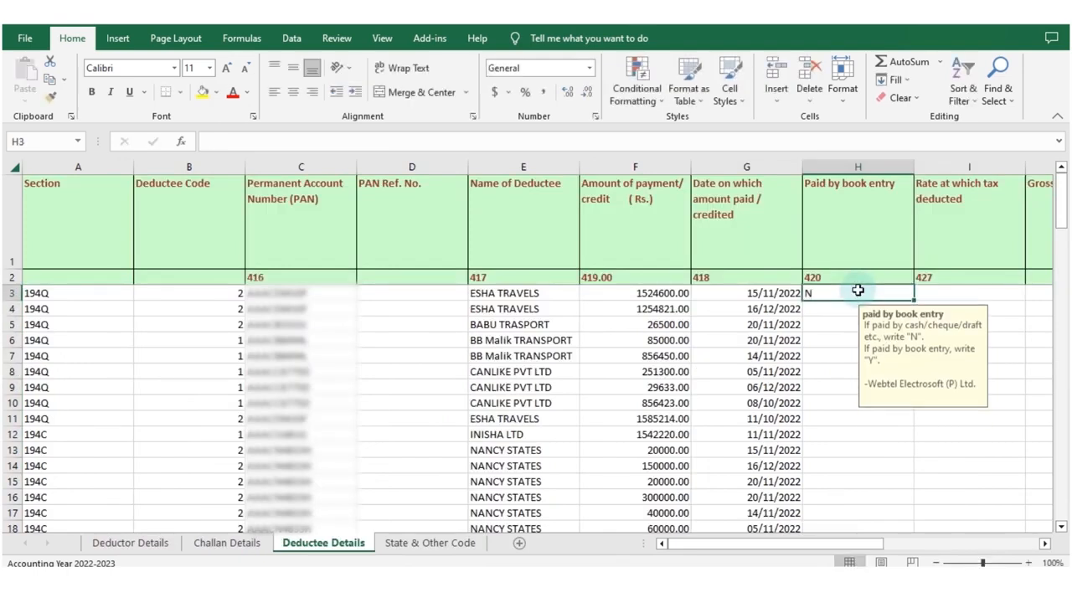
key("shift+Down")
key("shift+Down")
key("shift+Down")
key("shift+Down")
key("shift+Down")
key("shift+Down")
key("shift+Down")
key("shift+Down")
key("shift+Down")
key("shift+Down")
key("shift+Down")
key("shift+Down")
key("shift+Down")
key("shift+Down")
key("shift+Down")
key("shift+Down")
key("shift+Down")
key("shift+Down")
key("shift+Down")
key("shift+Down")
key("shift+Down")
key("shift+Down")
key("shift+Down")
key("shift+Down")
key("shift+Down")
key("shift+Down")
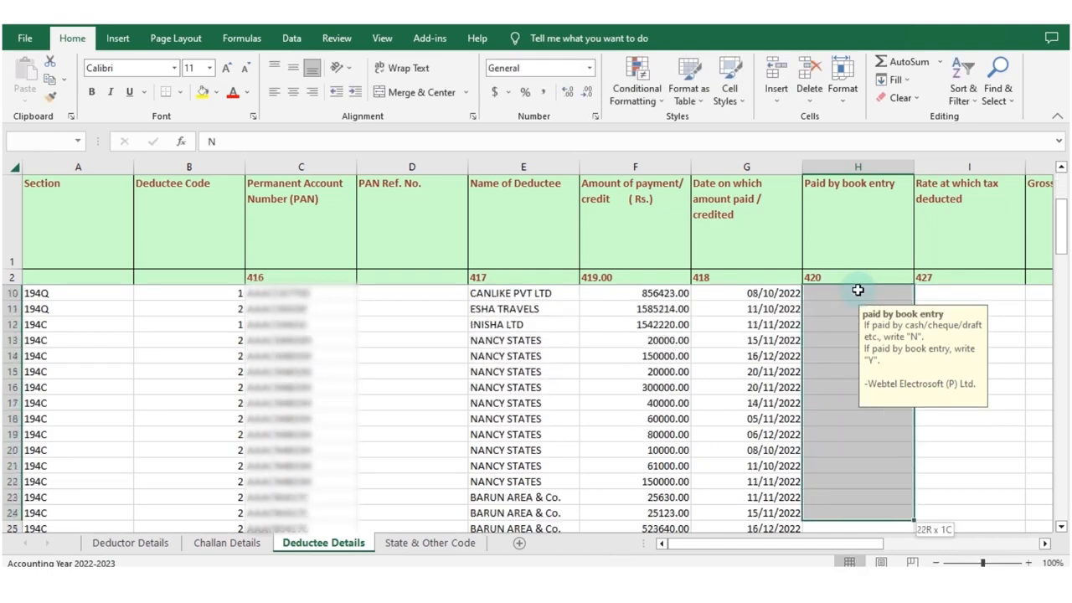
key("shift+Down")
key("shift+Down")
key("shift+Down")
key("shift+Down")
key("shift+Down")
key("shift+Down")
key("shift+Down")
key("shift+Down")
key("shift+Down")
key("shift+Down")
key("shift+Down")
key("shift+Down")
key("shift+Down")
key("shift+Down")
key("shift+Down")
key("shift+Down")
key("shift+Down")
key("shift+Down")
key("shift+Down")
key("shift+Down")
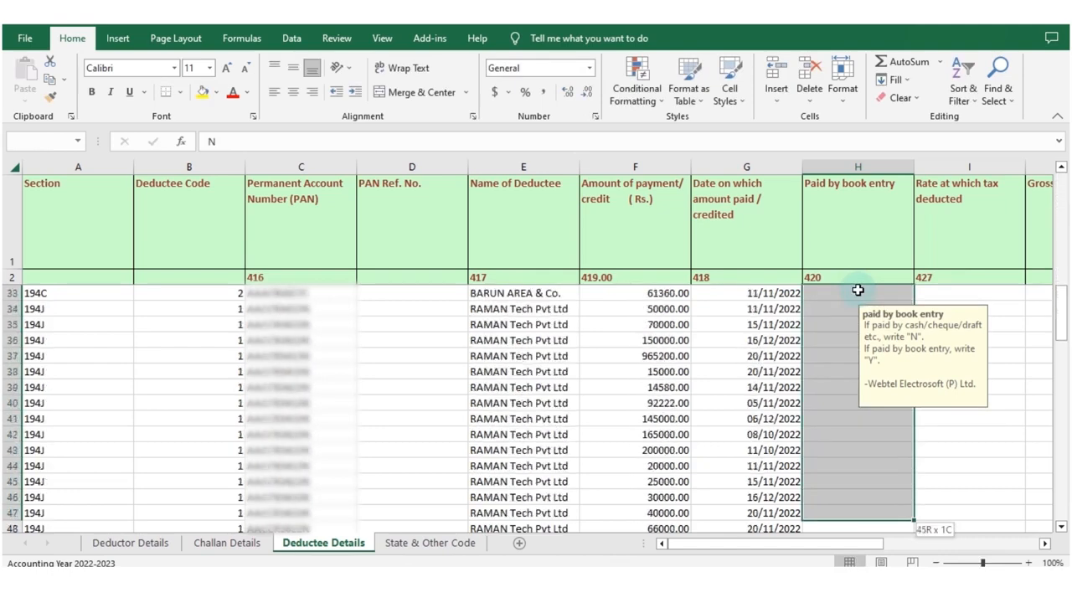
scroll(857, 290, "down", 1)
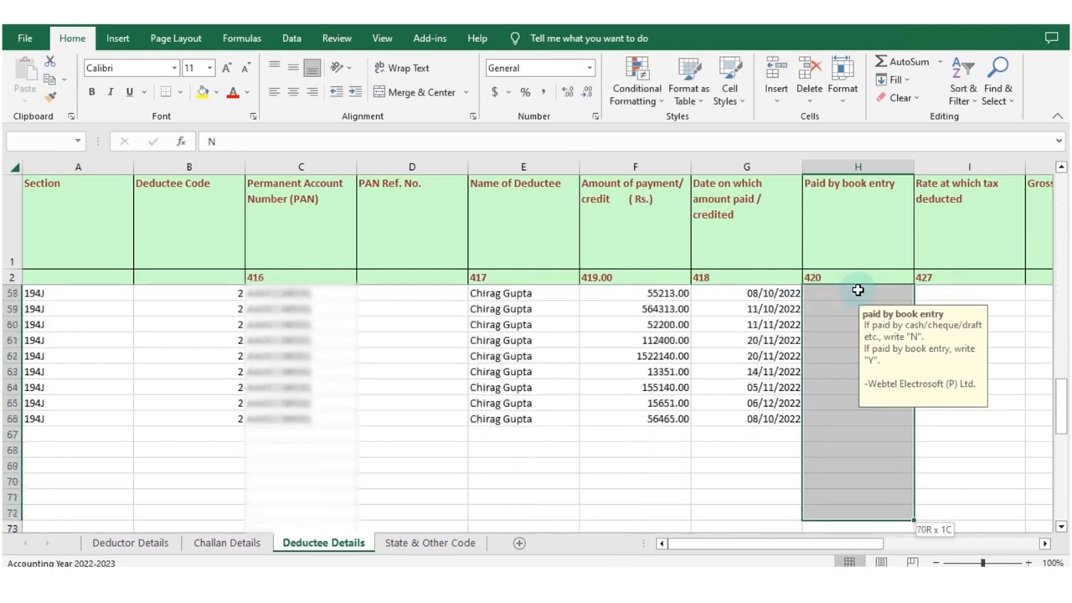
key("shift+Up")
key("shift+Up")
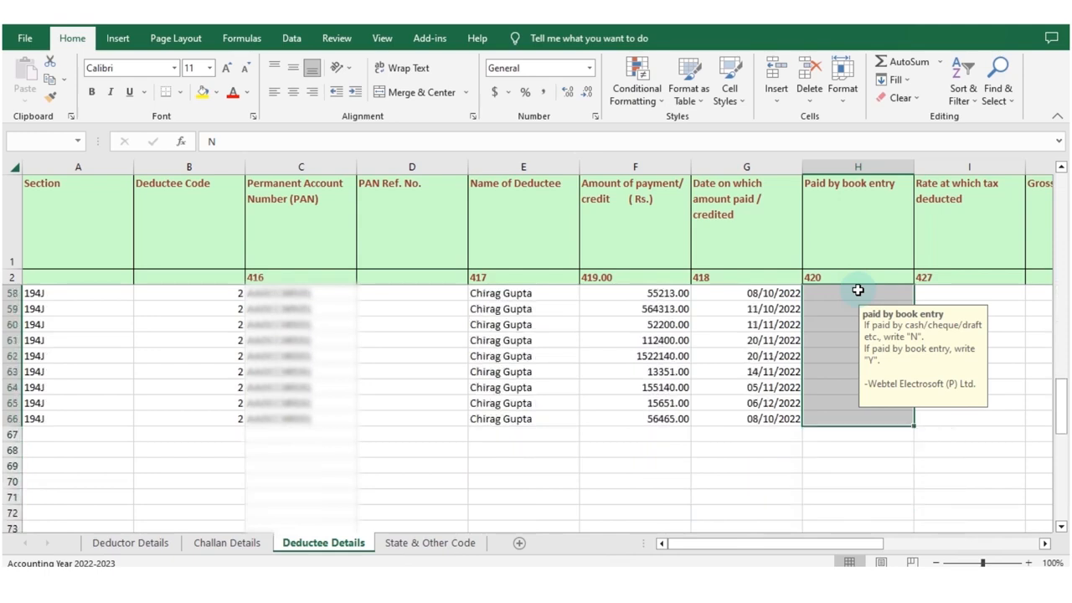
key("ctrl+BackSpace")
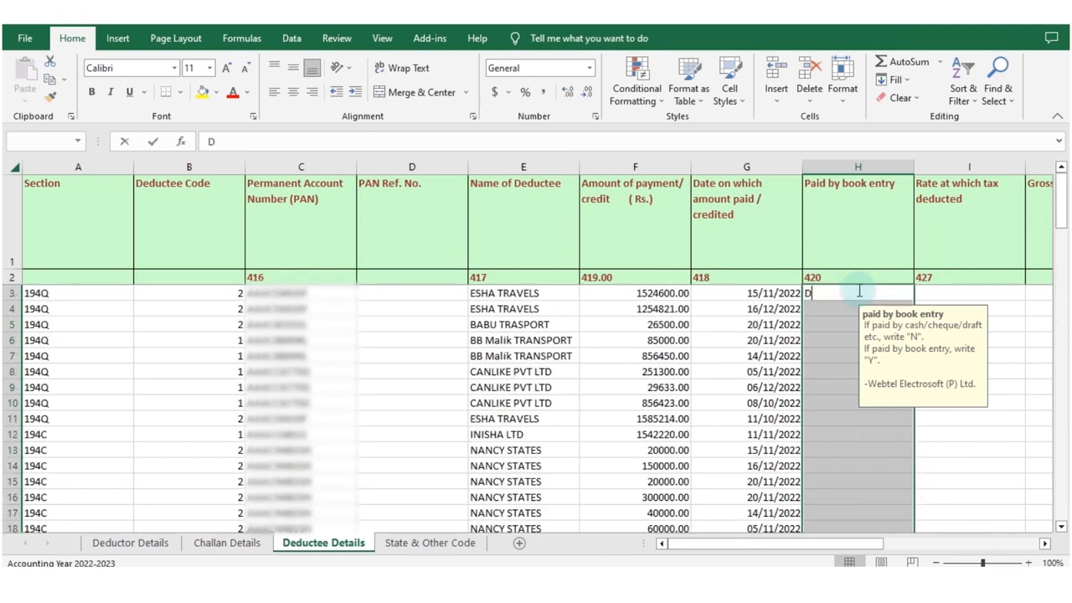
type("D")
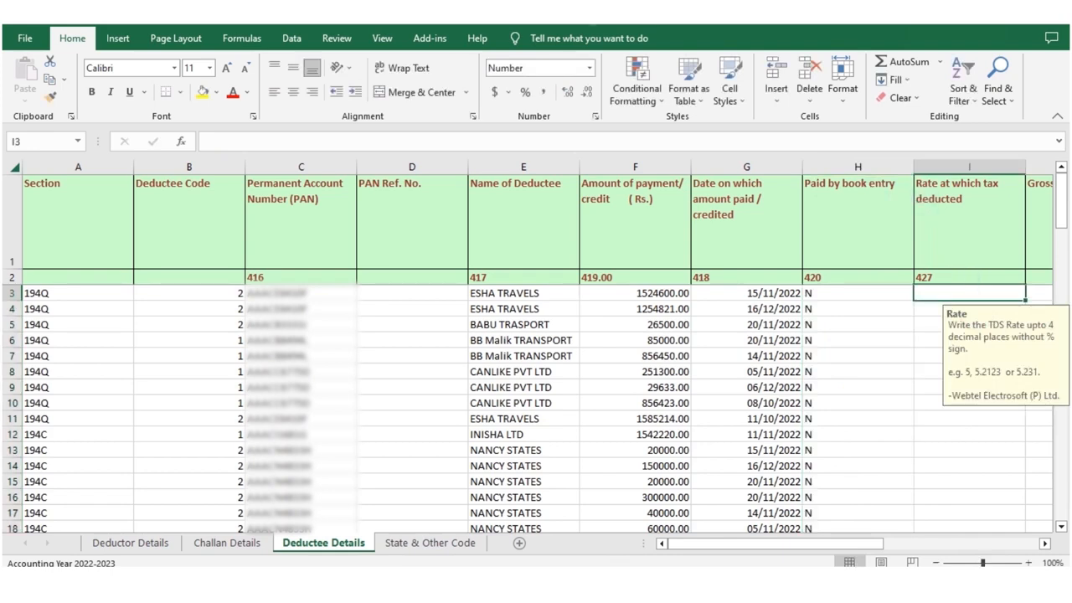
Paste the tax deduction rates from RAW Data's DEDUCTEE sheet from I3, leaving Grossing up Indicator blank.
key("ctrl+v")
key("Right")
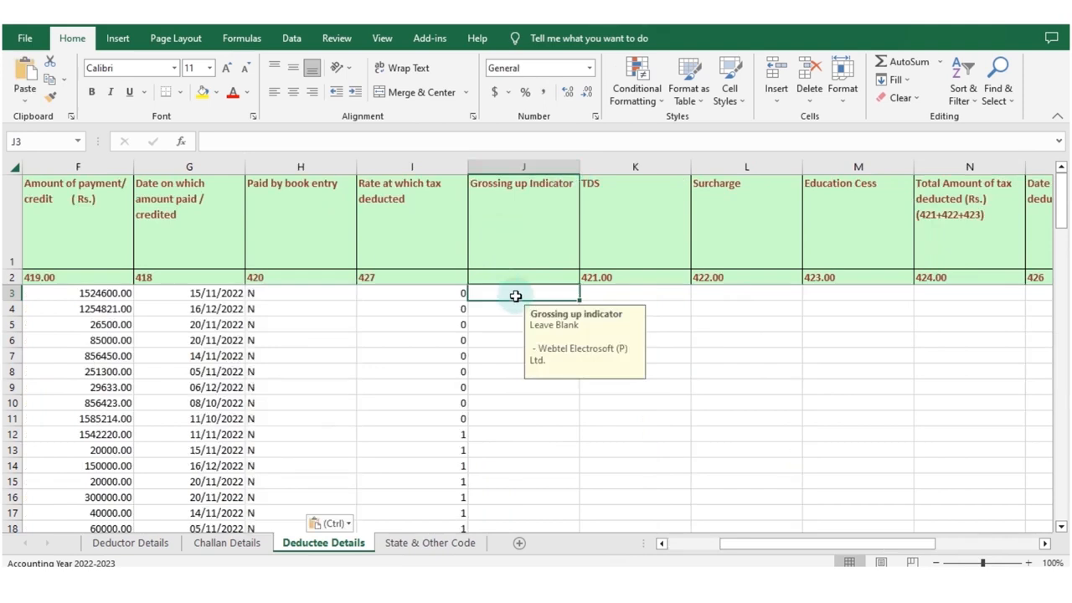
Transfer the TDS and total tax deducted amounts from RAW Data's DEDUCTEE sheet to Deductee Details, from K3 and N3.
left_click(618, 290)
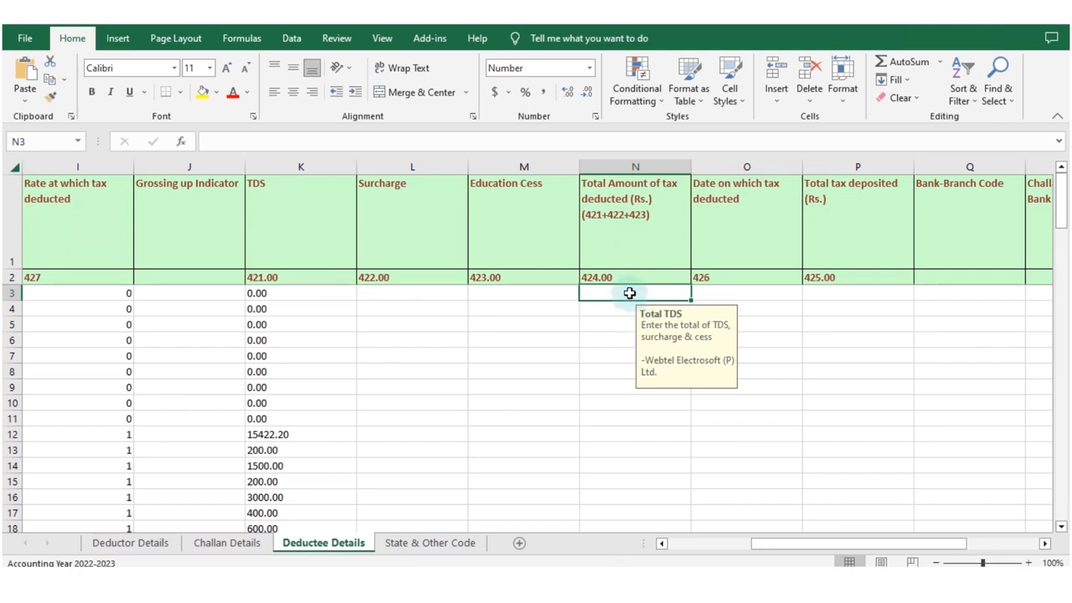
right_click(629, 290)
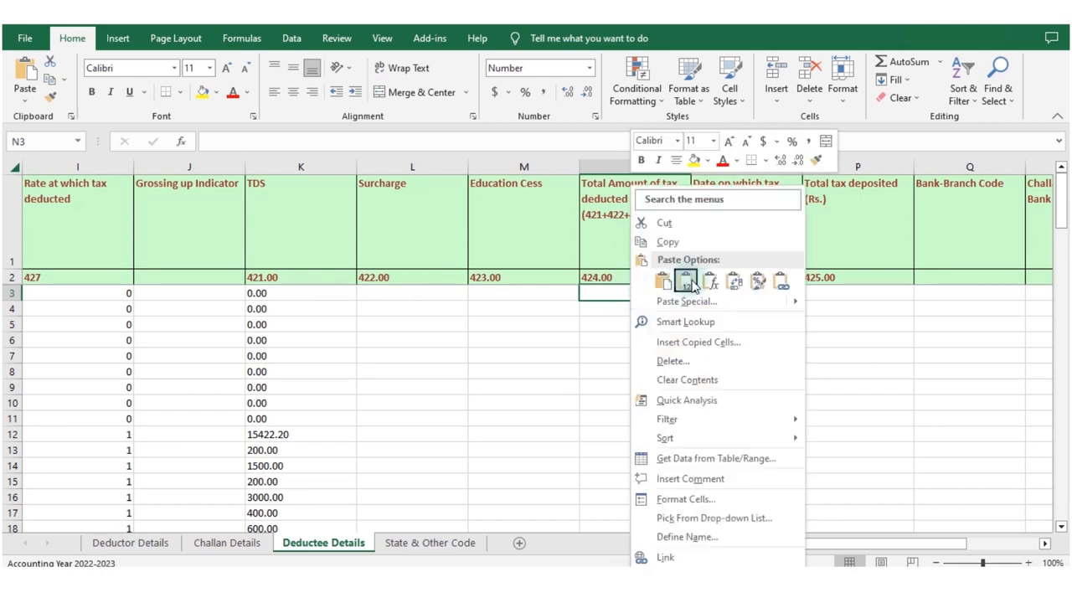
left_click(679, 210)
Examine the field guidance in Deductee Details for Date on which tax deducted through Certificate Number (columns O to U).
left_click(748, 293)
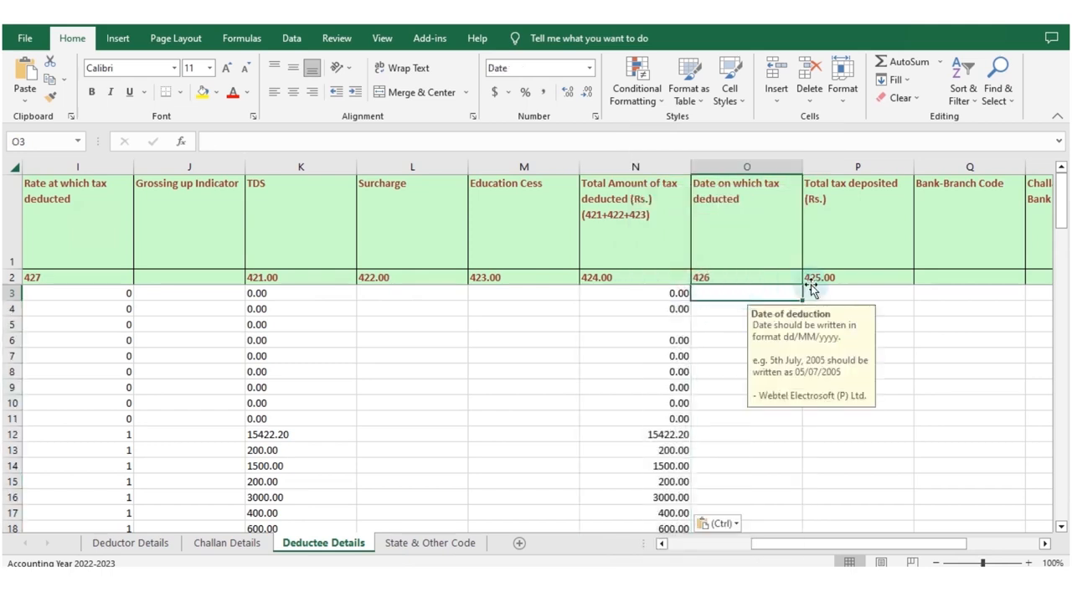
left_click(869, 293)
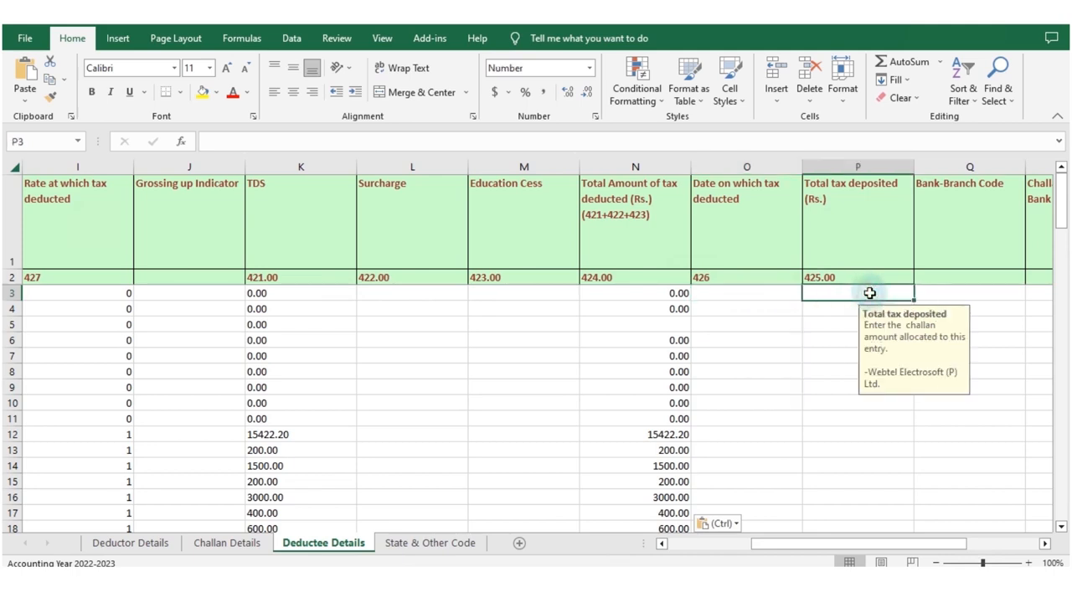
left_click(958, 292)
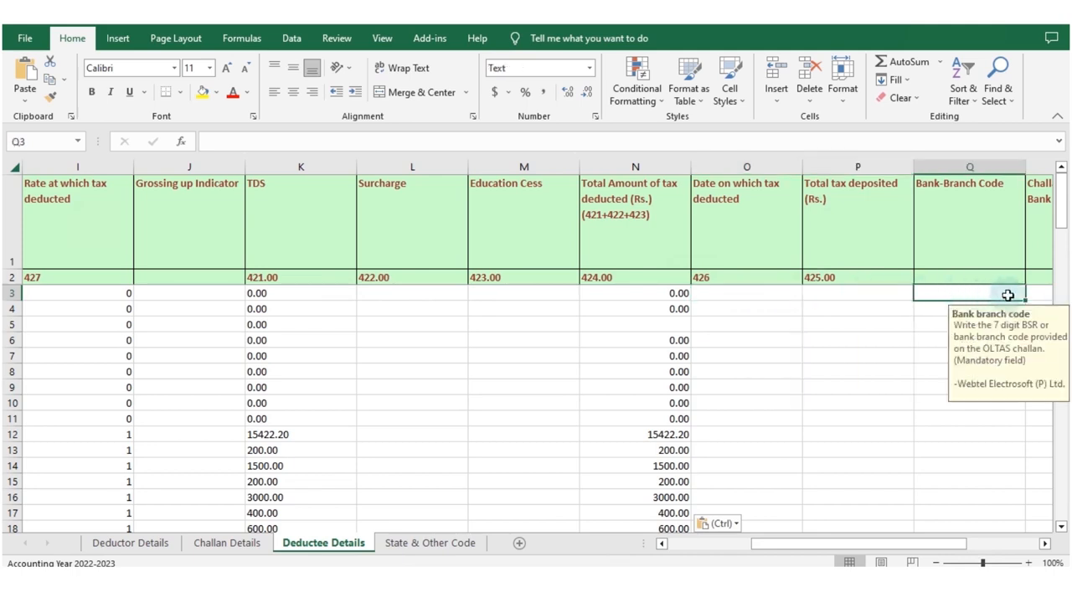
left_click(1039, 293)
left_click(1039, 293)
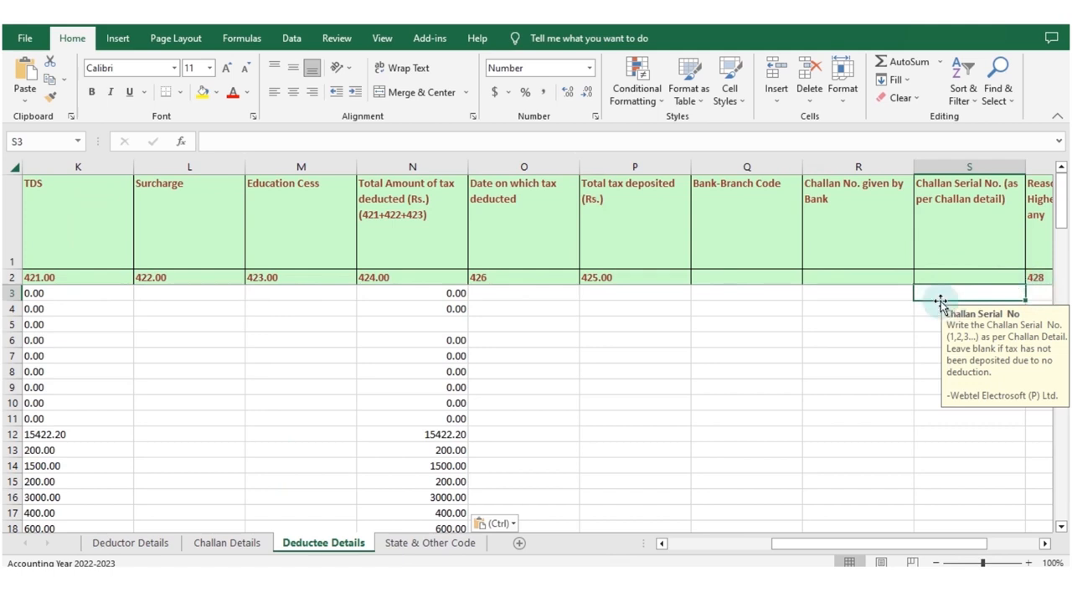
left_click(1041, 294)
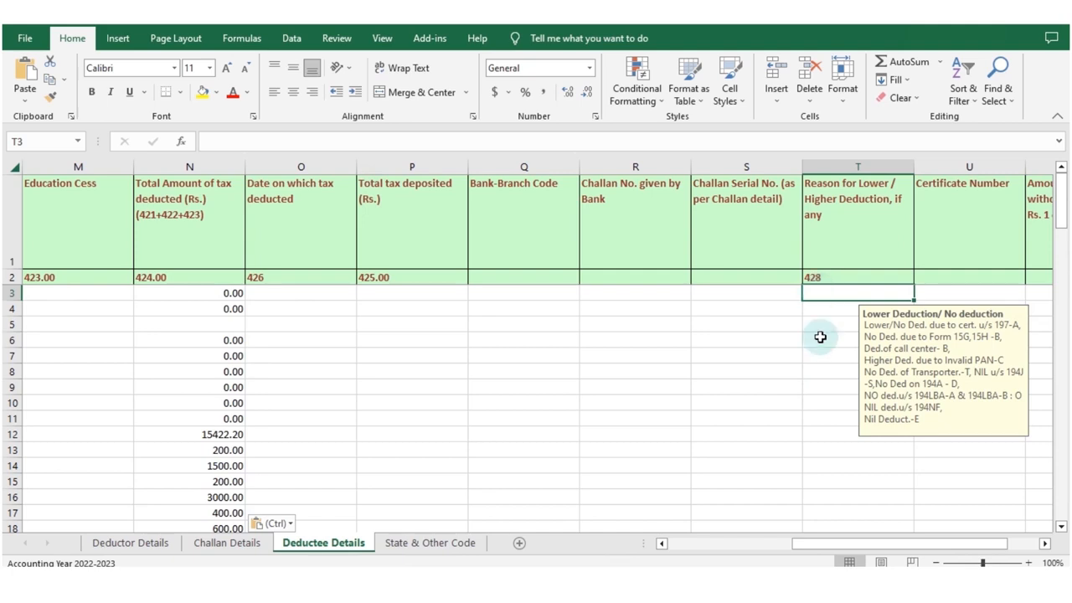
left_click(941, 292)
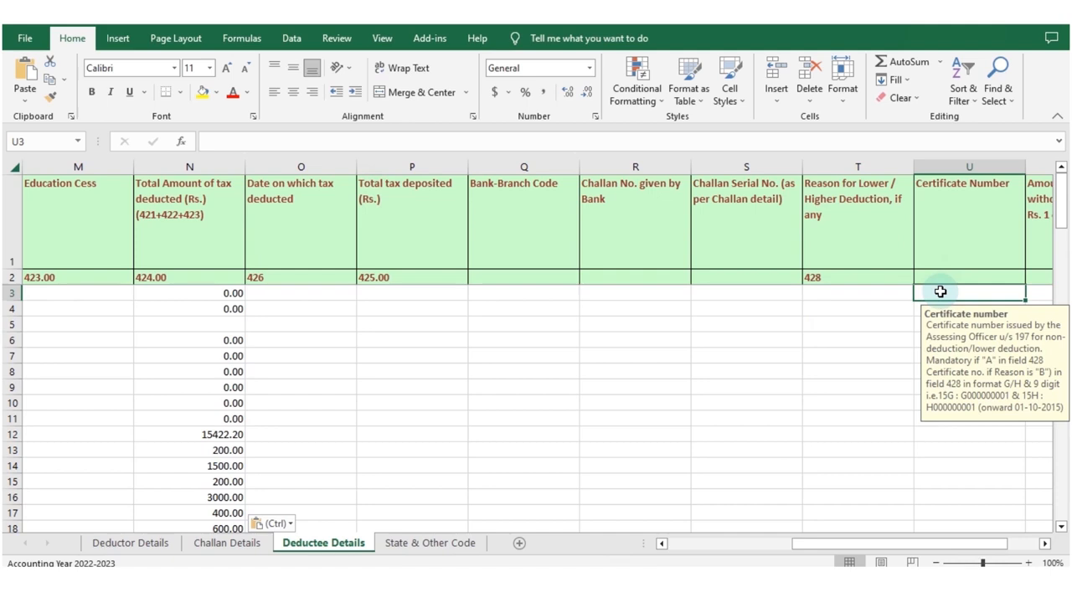
Examine the field guidance in Deductee Details for the cash withdrawal amounts under sections 194N and 194NF (columns V to X).
key("Right")
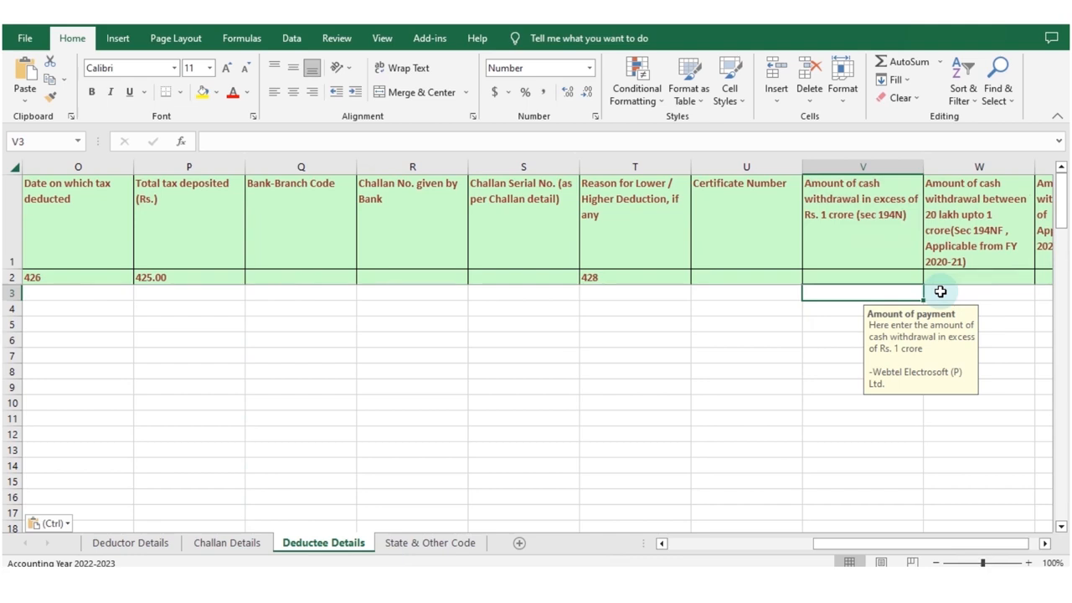
key("Right")
key("Left")
key("Right")
key("Right")
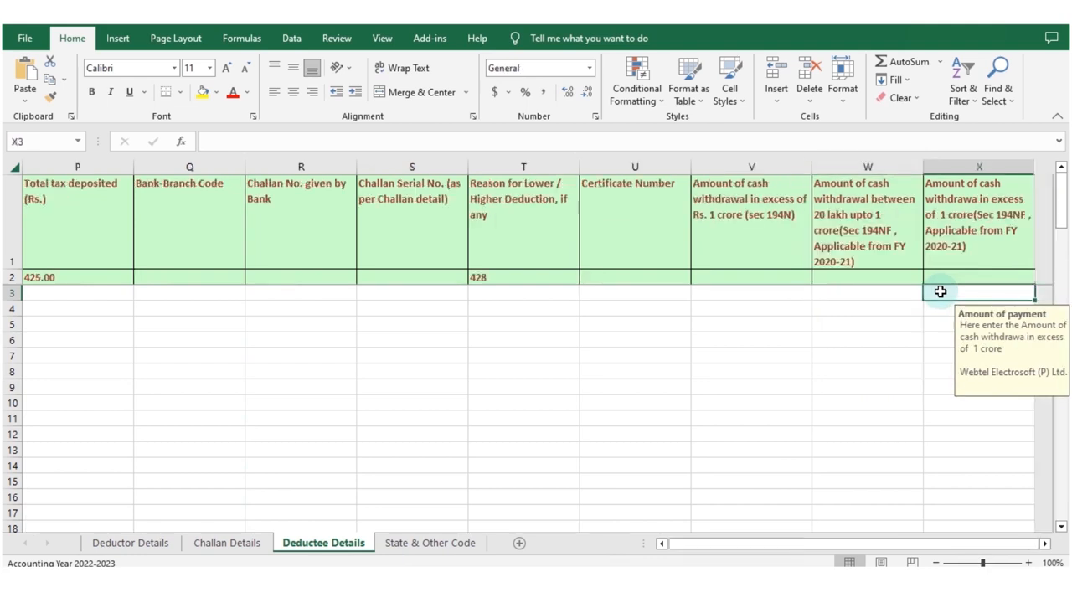
key("Left")
key("Left")
key("Left")
key("Left")
key("Left")
key("Left")
key("Left")
key("Left")
key("Left")
key("Left")
key("Left")
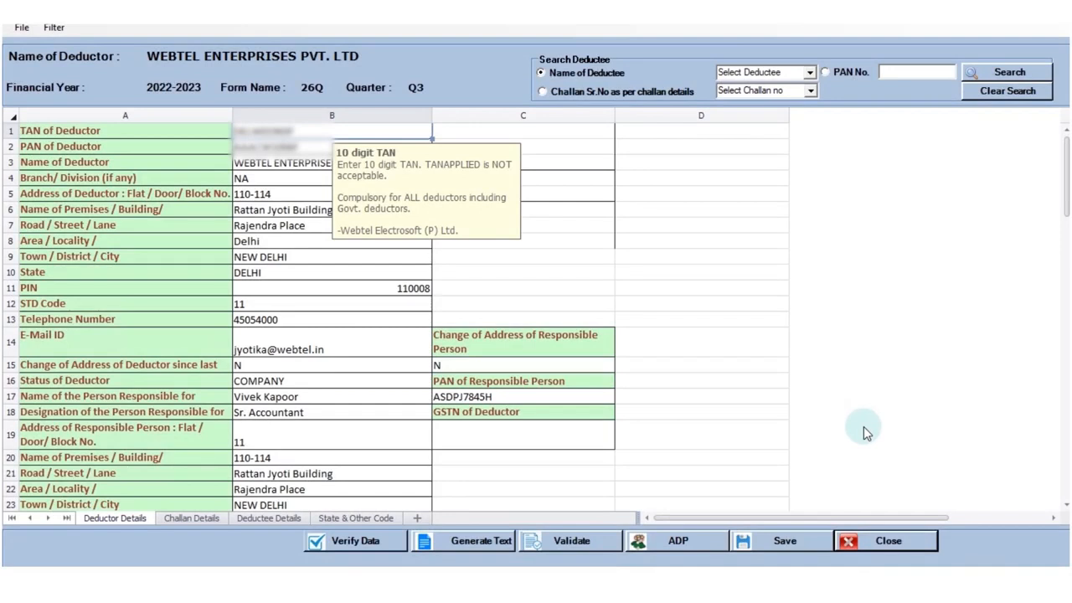
Verify the Form 26Q data in Web-e-TDS and proceed to text file generation, confirming that no statement was filed earlier for this form.
left_click(364, 542)
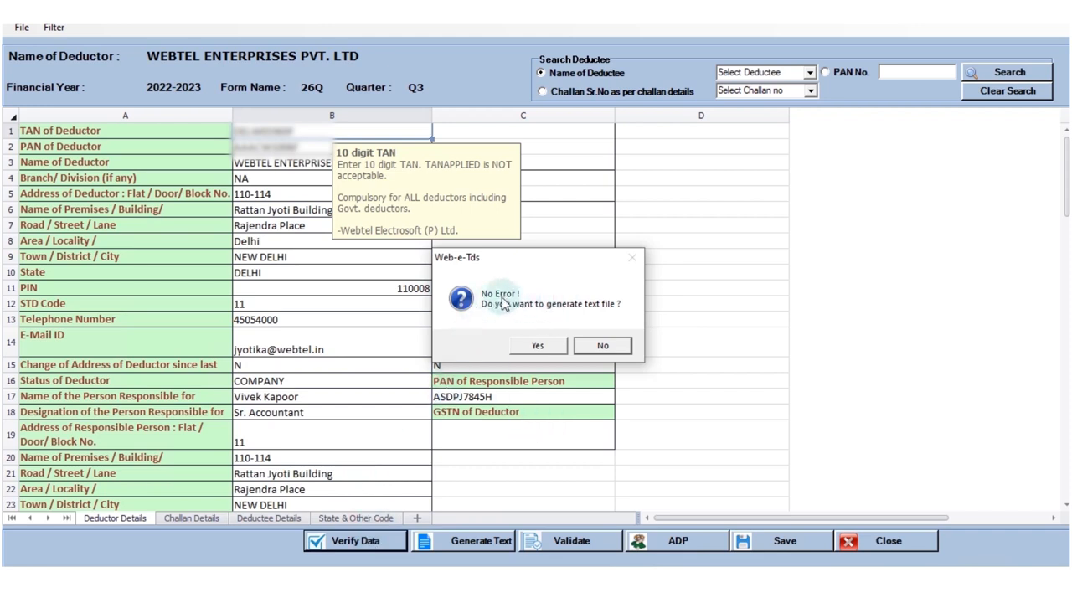
left_click(536, 347)
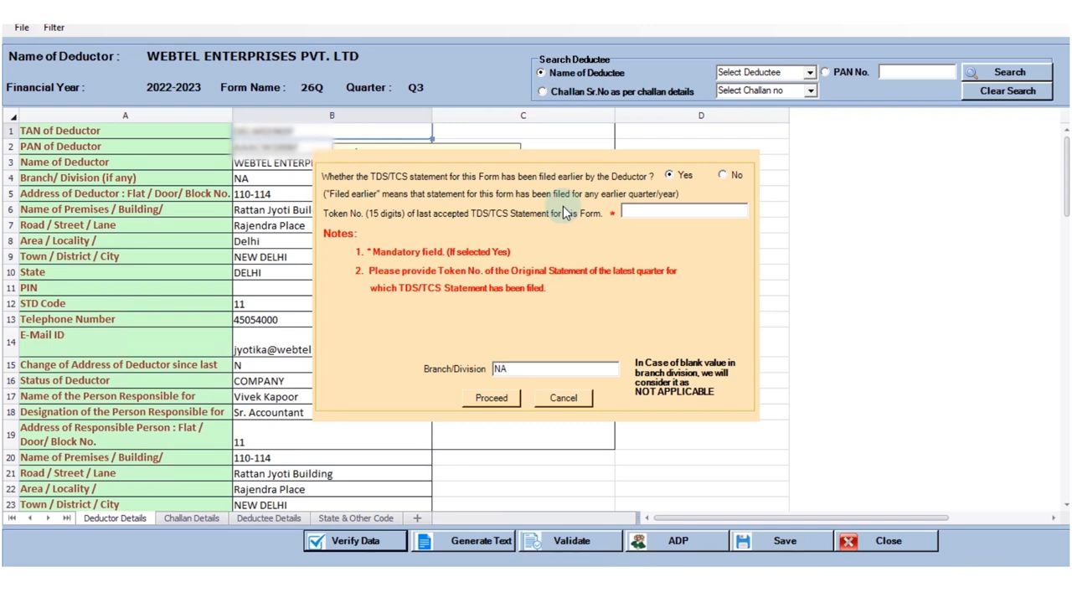
left_click(735, 175)
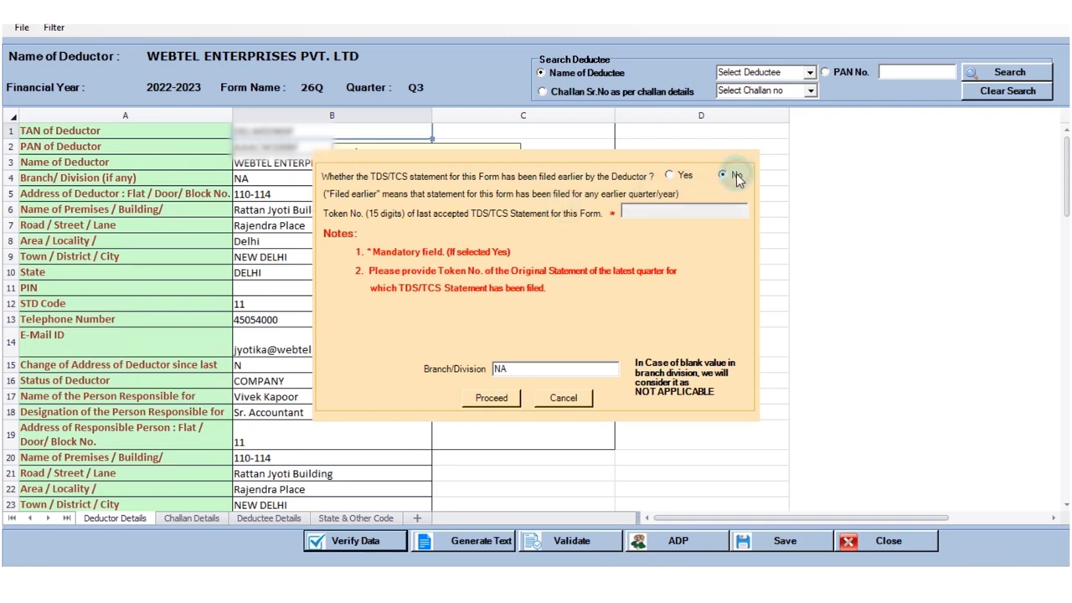
left_click(495, 400)
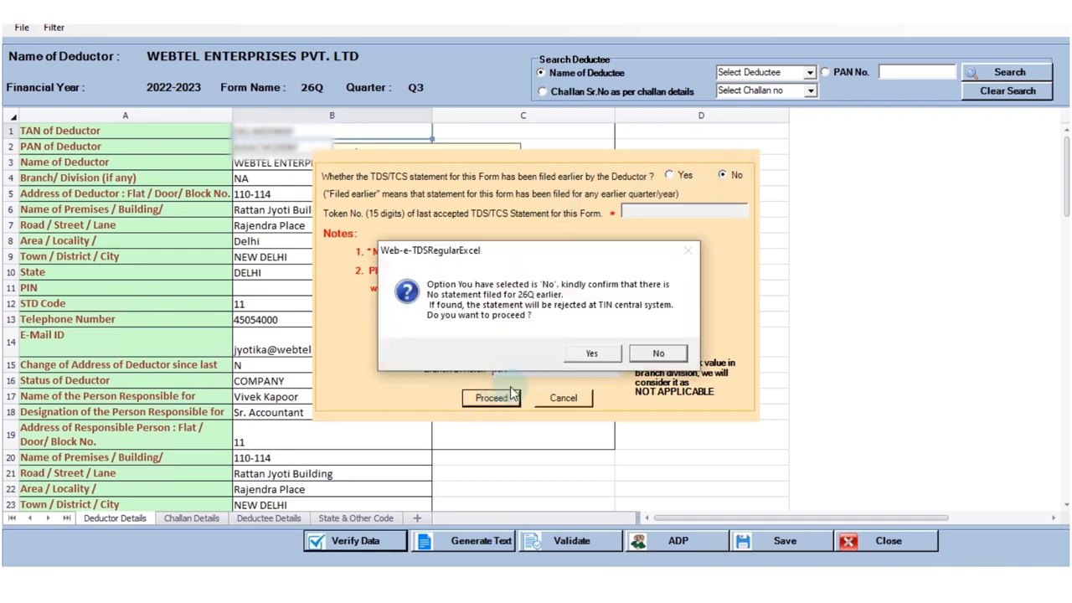
left_click(592, 355)
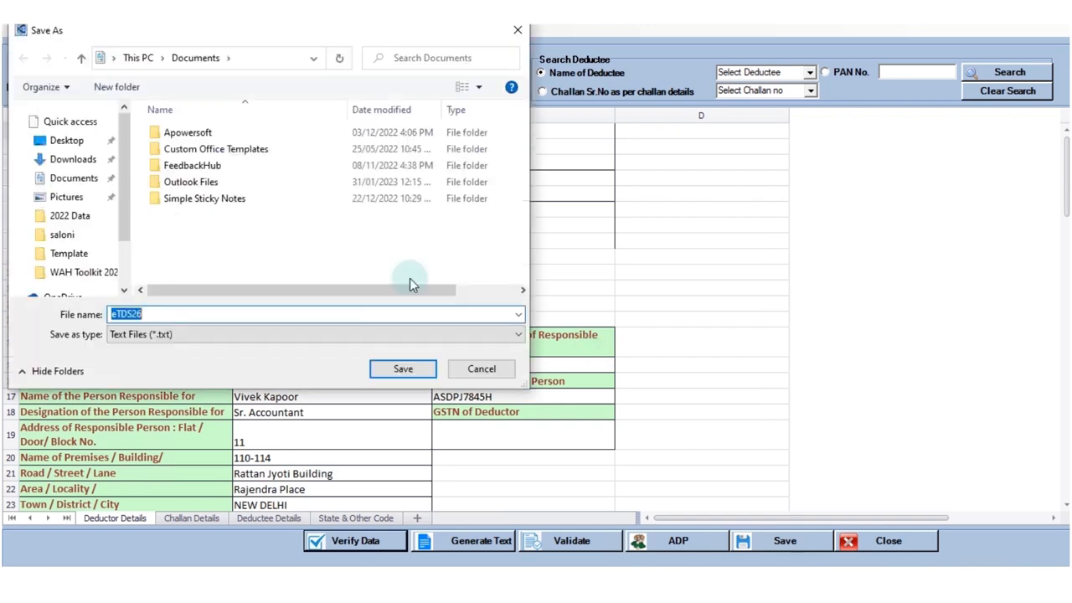
Save the text file as eTDS26 in a new Desktop folder named 26Q.
left_click(114, 57)
left_click(132, 88)
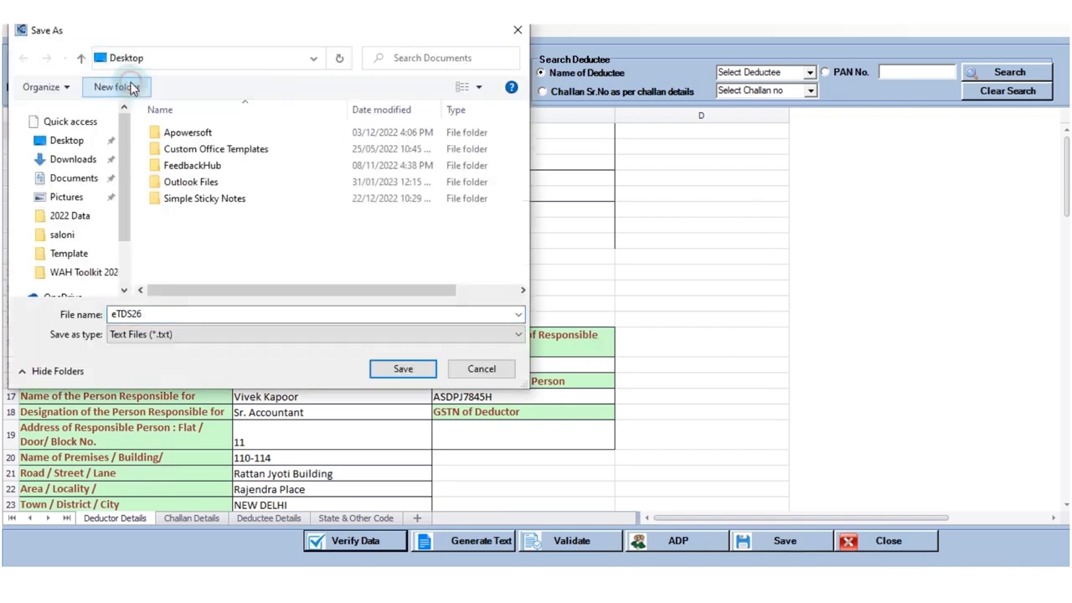
left_click(116, 88)
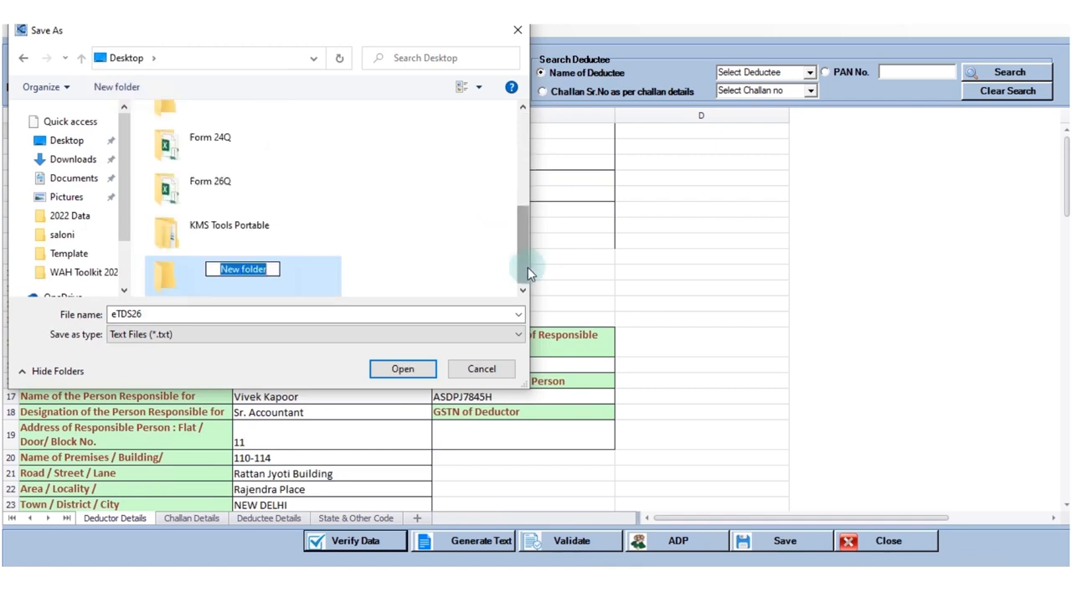
type("26Q")
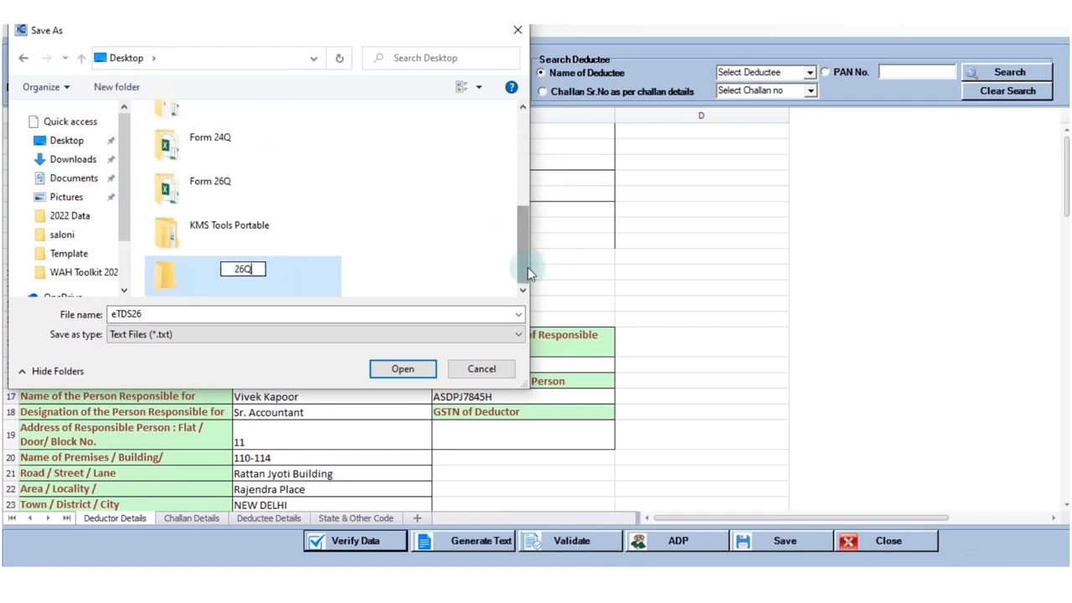
left_click(397, 366)
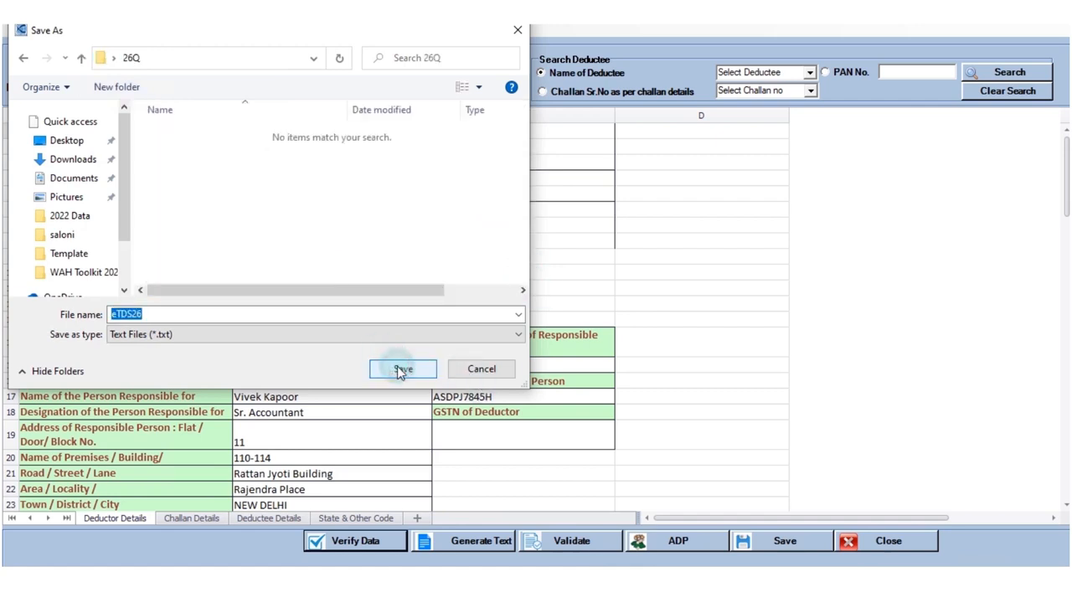
left_click(397, 366)
Request the CSI file from TIN-NSDL for the period up to 31/01/2023, entering the displayed captcha code.
left_click(580, 356)
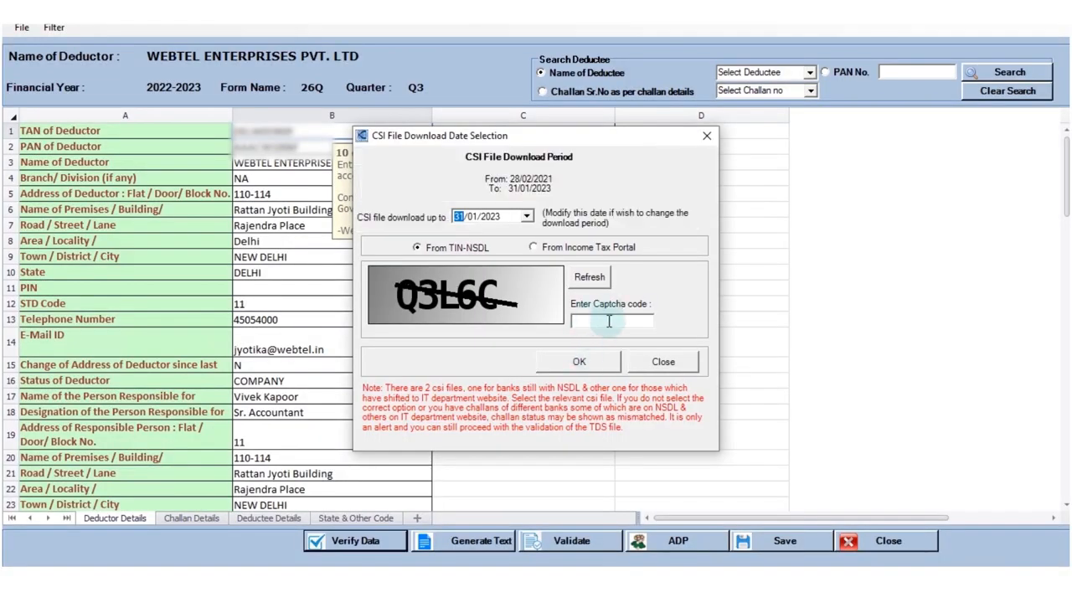
type("Q3L6C")
left_click(578, 366)
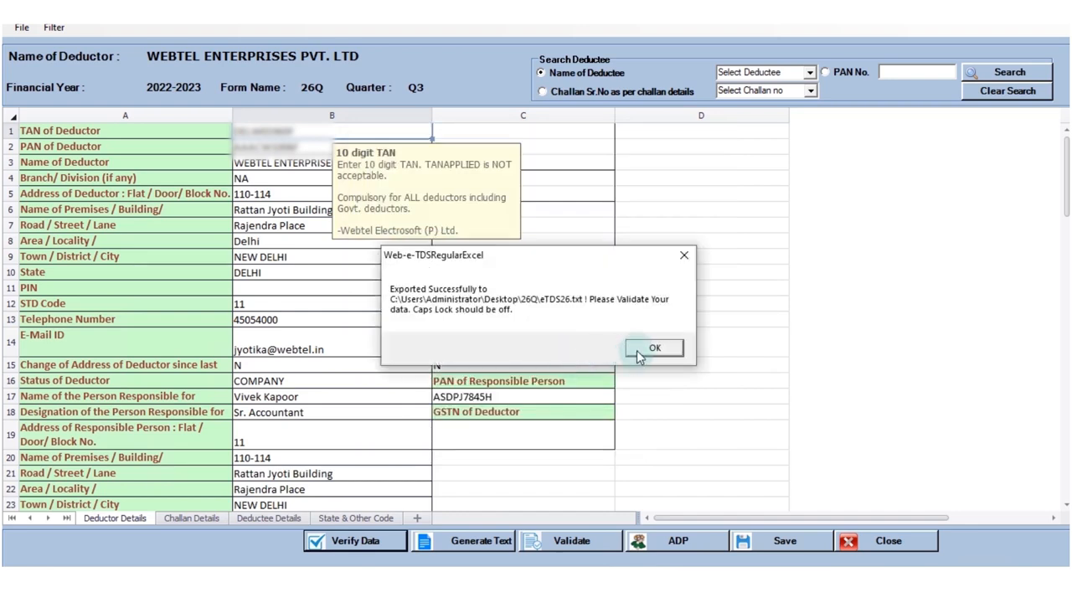
Acknowledge the text file export and the TDS/TCS File Validation Utility message.
left_click(652, 348)
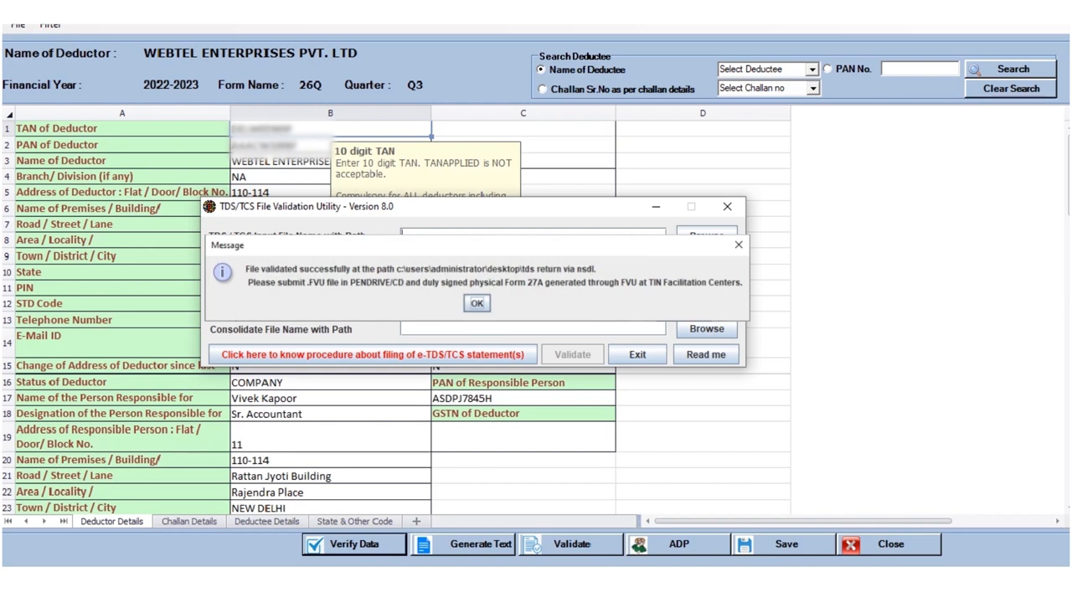
key("Return")
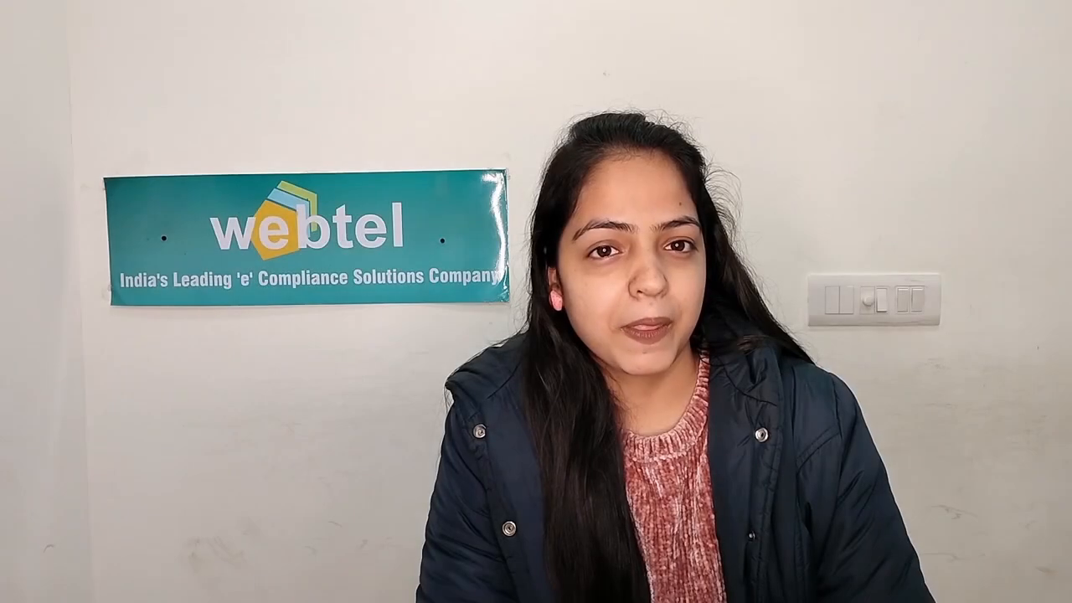